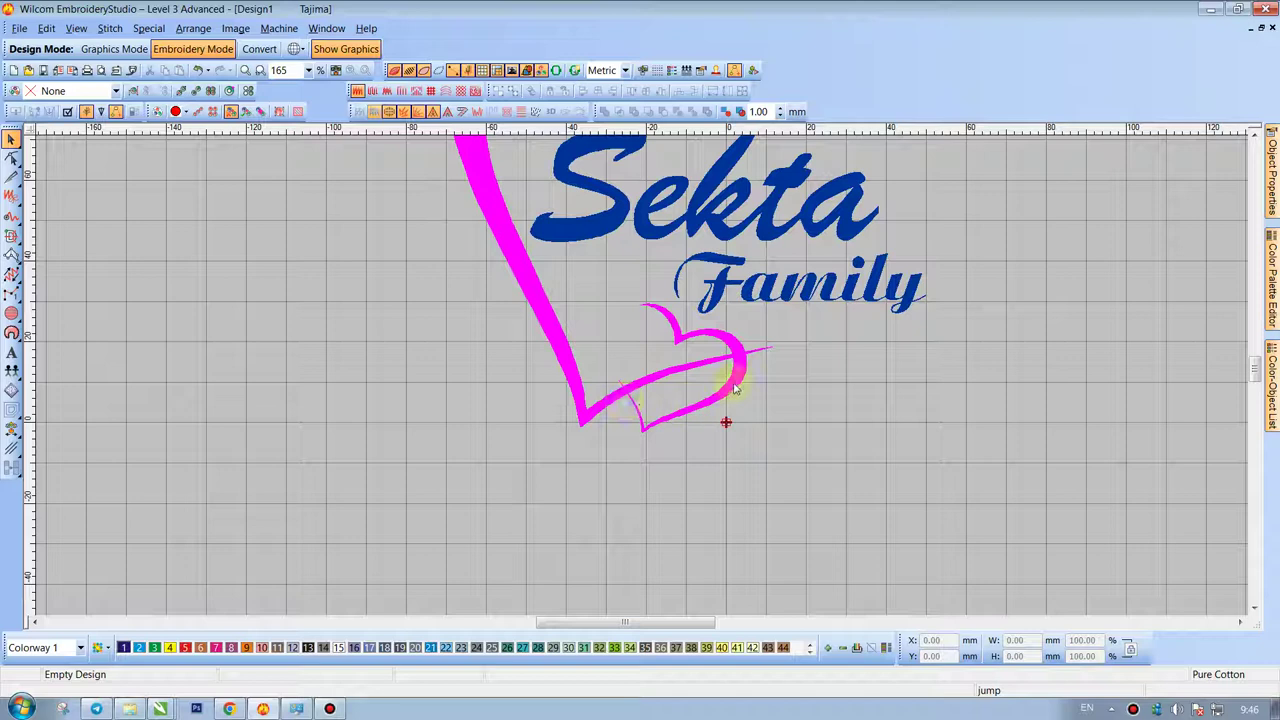
Convert the small pink heart outline to a satin-stitched Complex Fill embroidery object.
left_click(735, 388)
left_click_drag(734, 387, 749, 393)
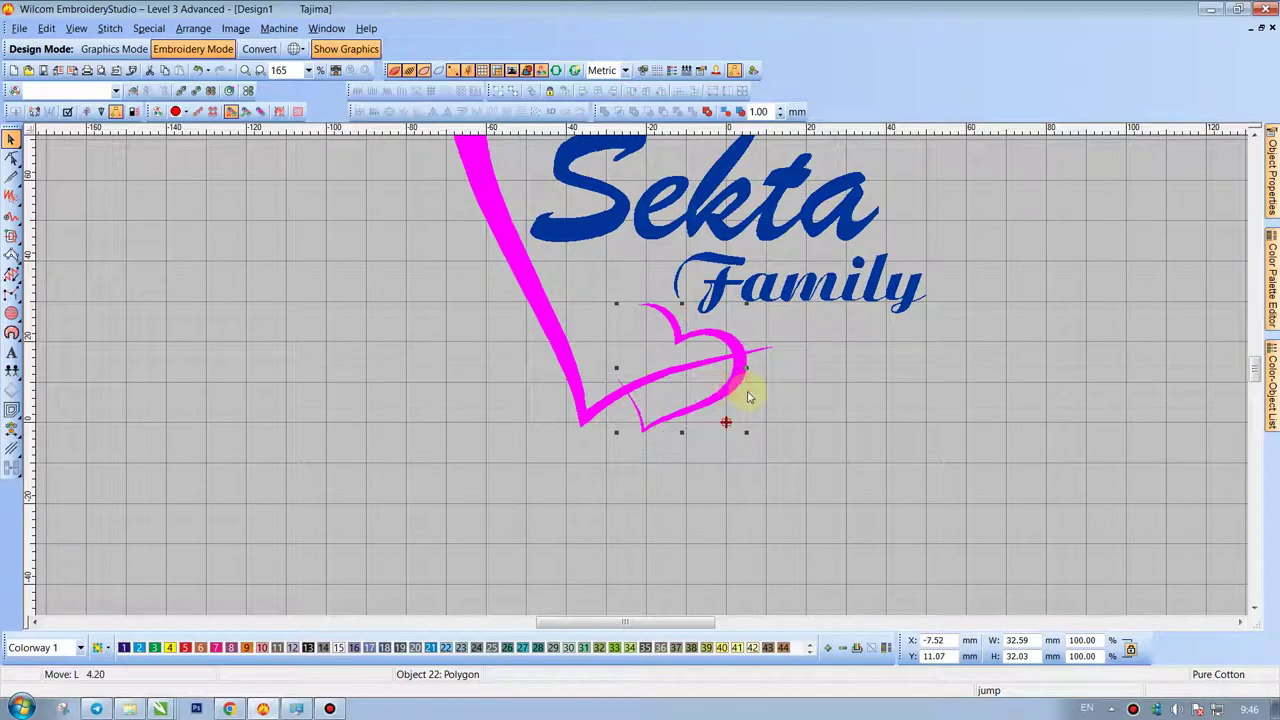
key("ctrl+z")
right_click(738, 372)
mouse_move(900, 357)
left_click(953, 394)
key("Return")
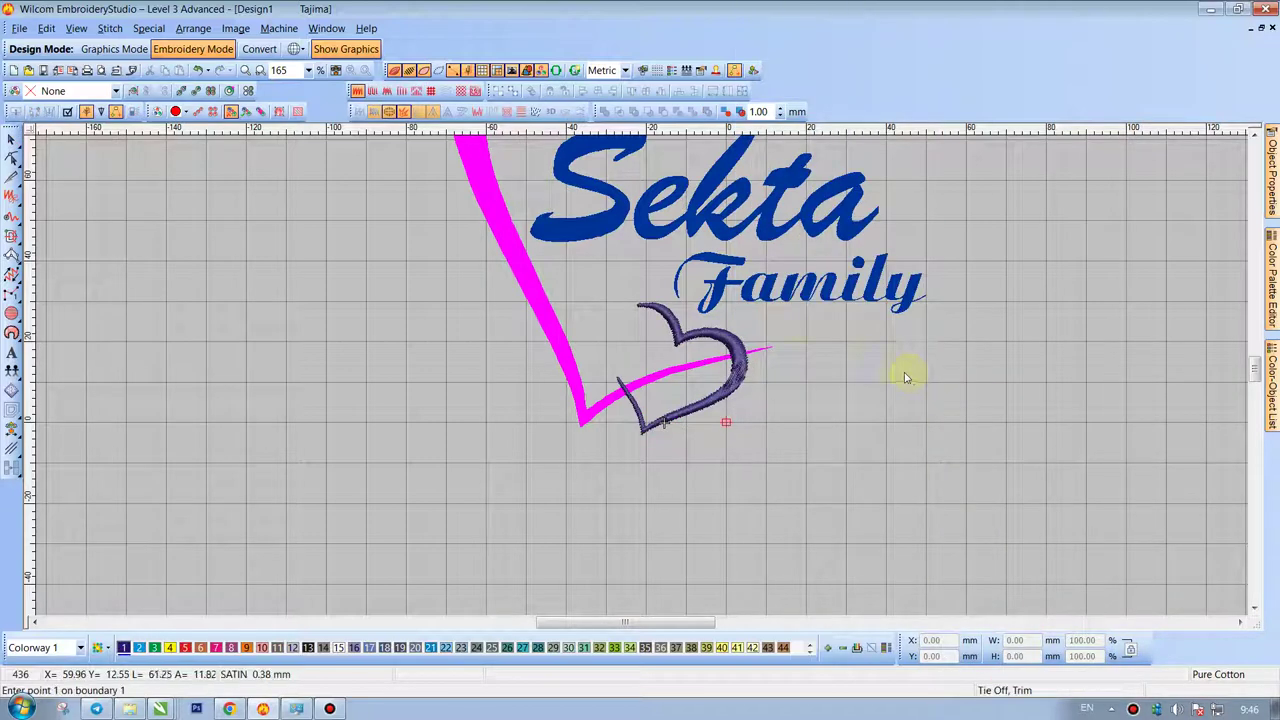
Set the Auto Start and End position to the bottom centre of the design.
left_click(12, 139)
left_click(152, 36)
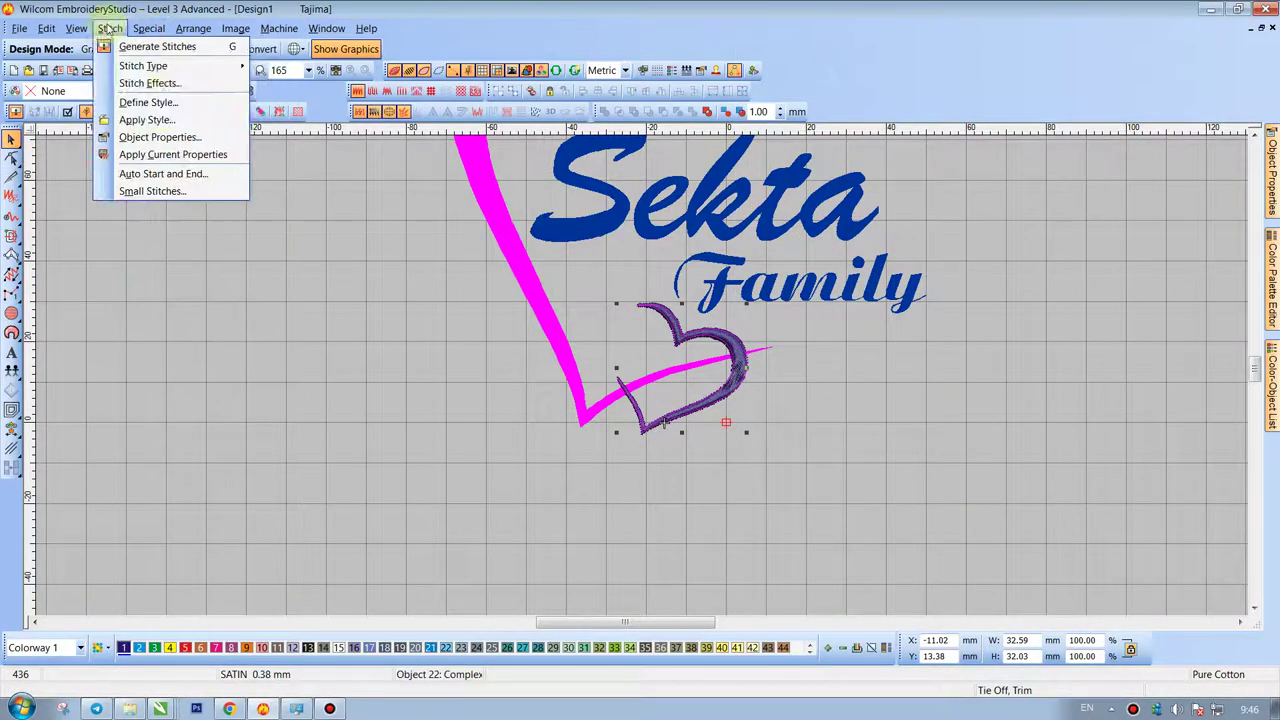
left_click(185, 170)
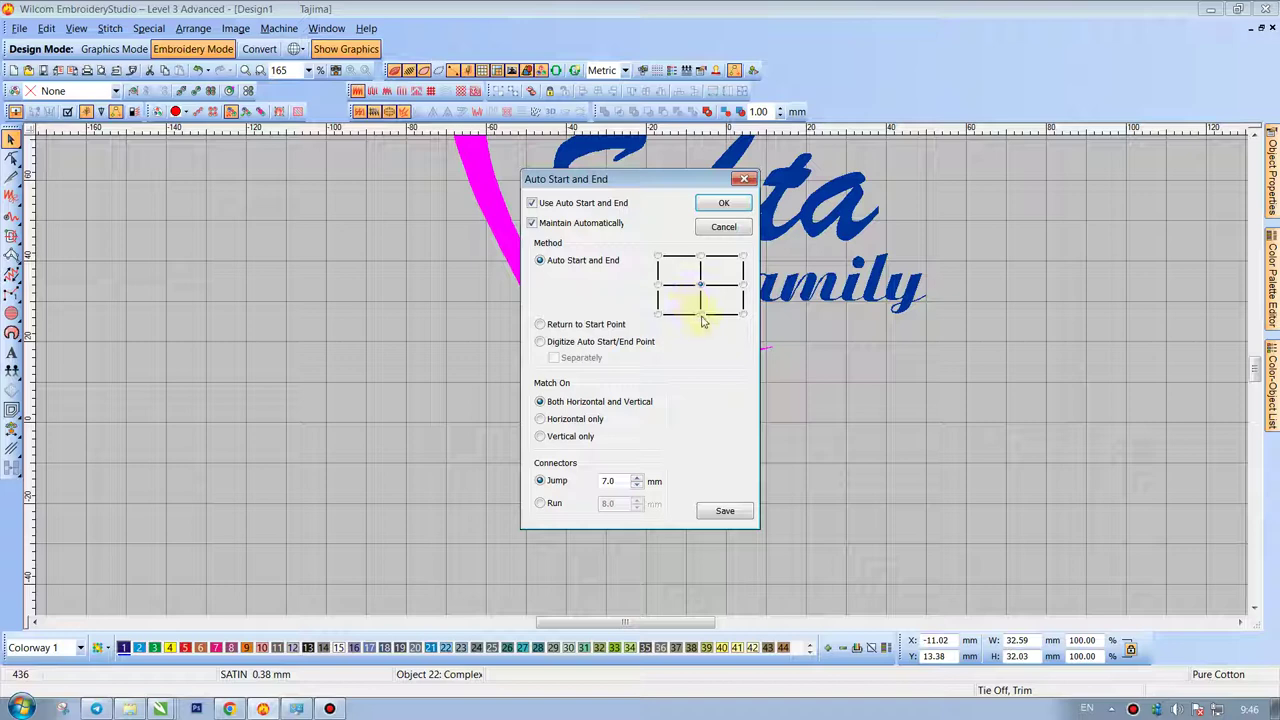
left_click(724, 203)
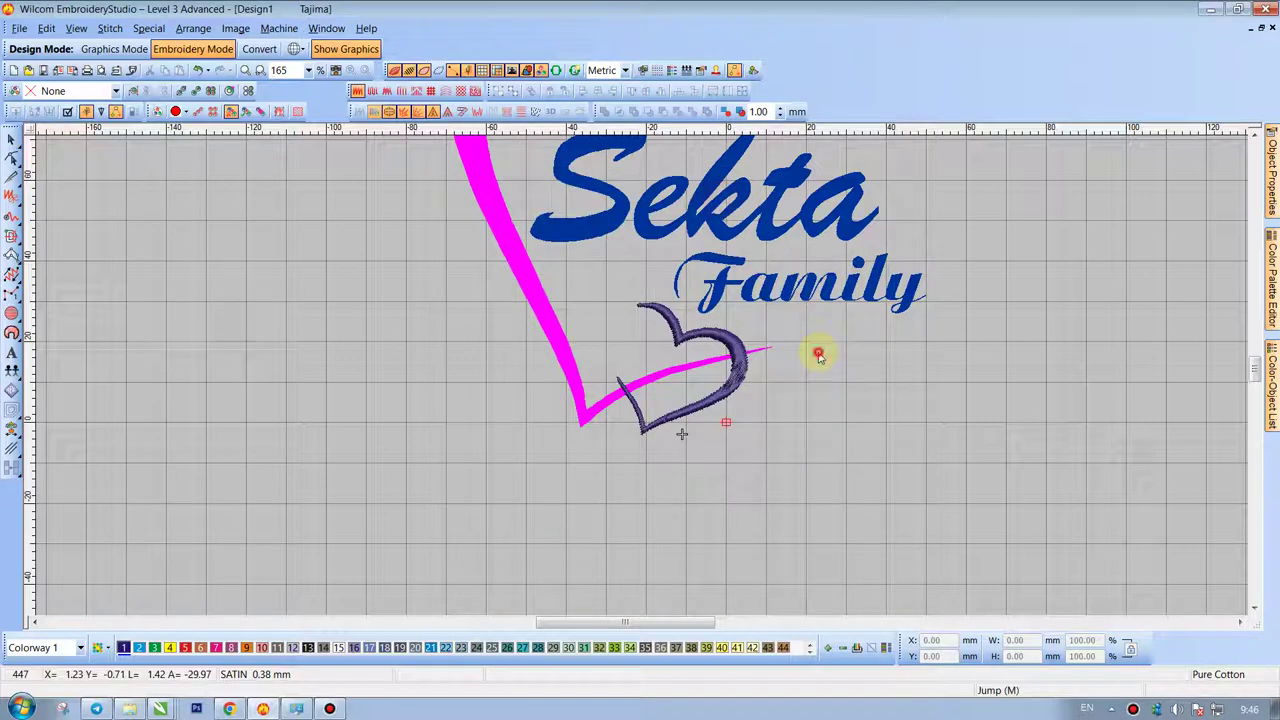
Add stitch angles to the small heart across its upper left tip, the notch and the right-hand curve.
left_click(722, 346)
key("ctrl+h")
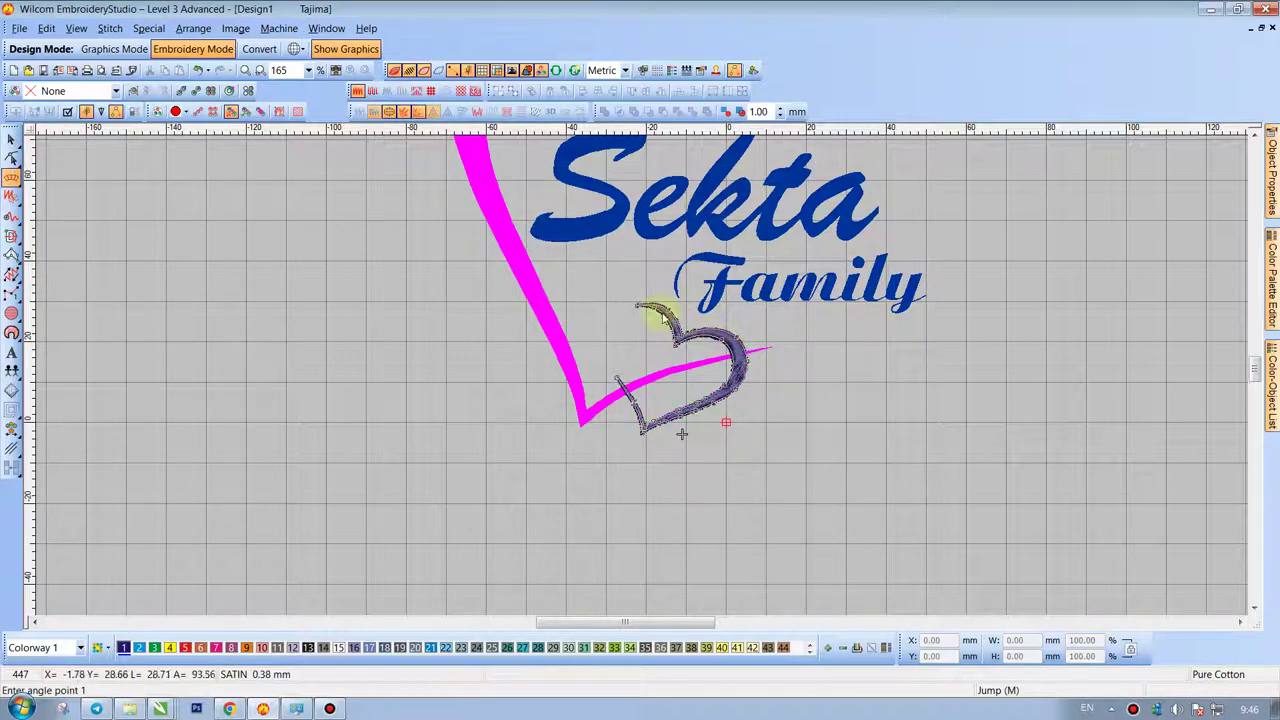
scroll(662, 314, "up", 2)
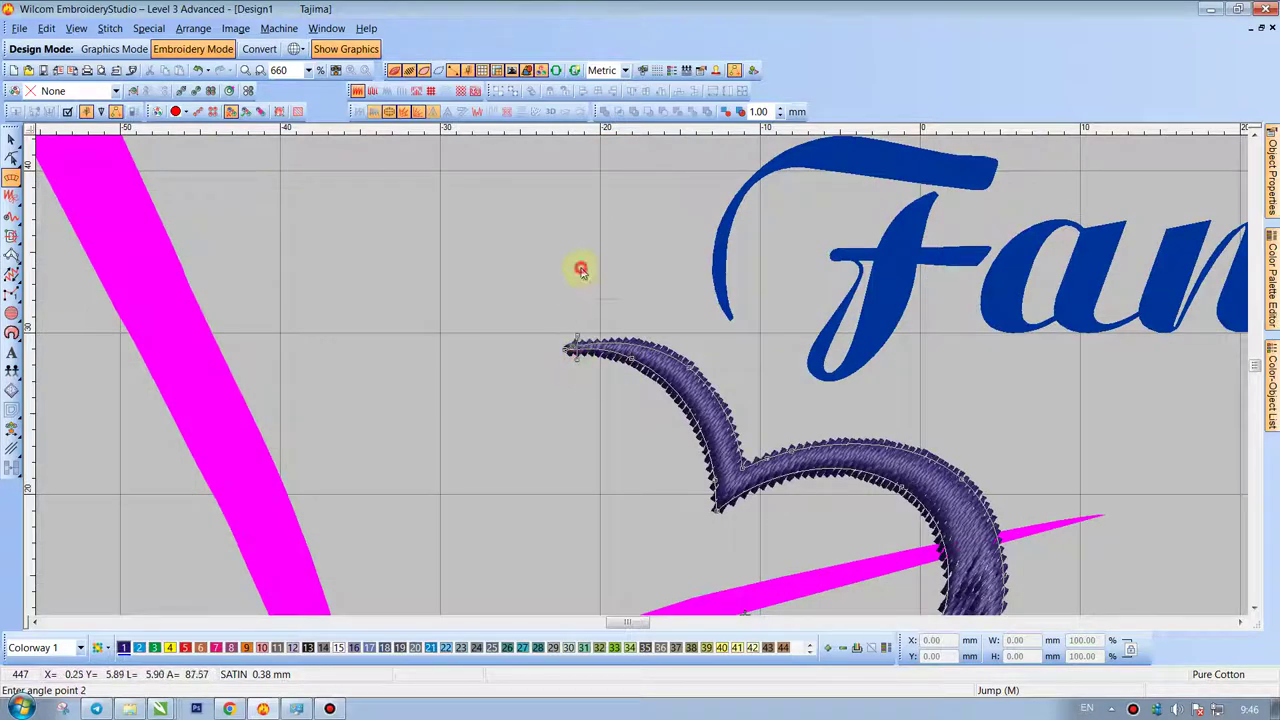
left_click(747, 440)
left_click(766, 502)
scroll(877, 523, "down", 1)
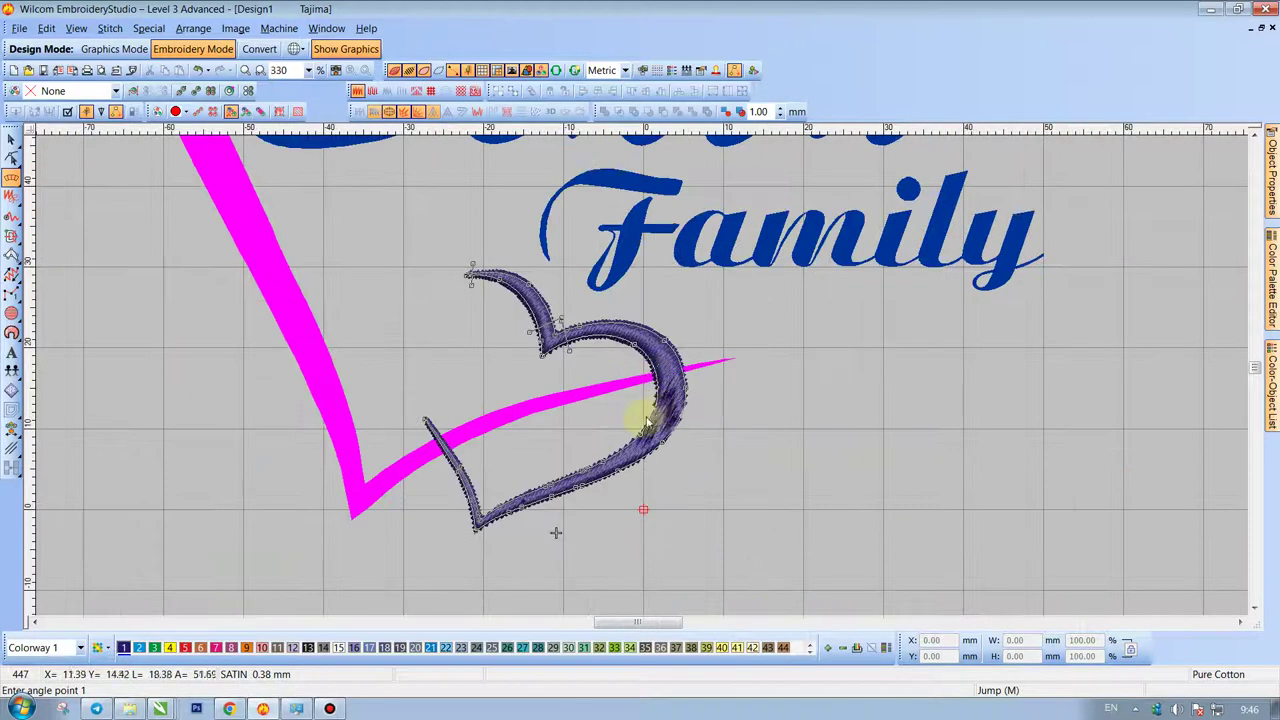
left_click(627, 356)
left_click(651, 315)
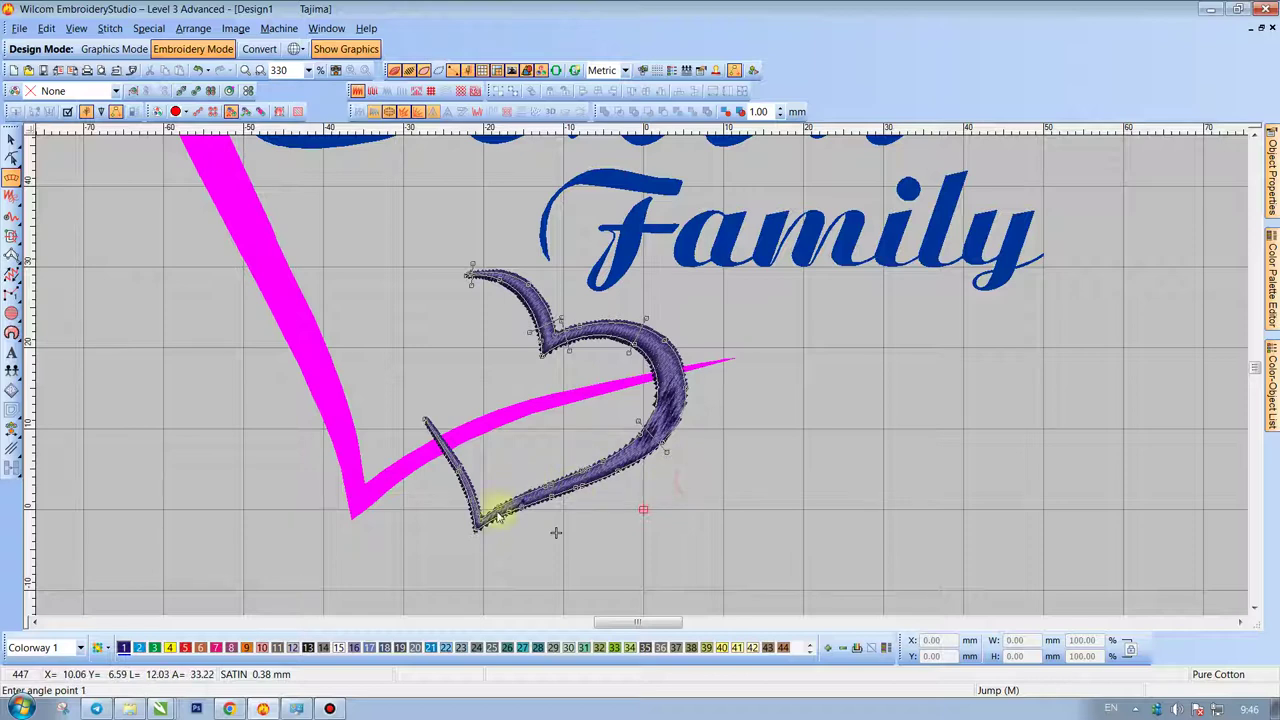
Add stitch angles at the small heart's bottom point and along its lower left tail, then regenerate its stitches.
scroll(488, 514, "up", 2)
left_click(600, 378)
left_click(655, 471)
left_click(582, 367)
left_click(511, 389)
scroll(533, 355, "down", 1)
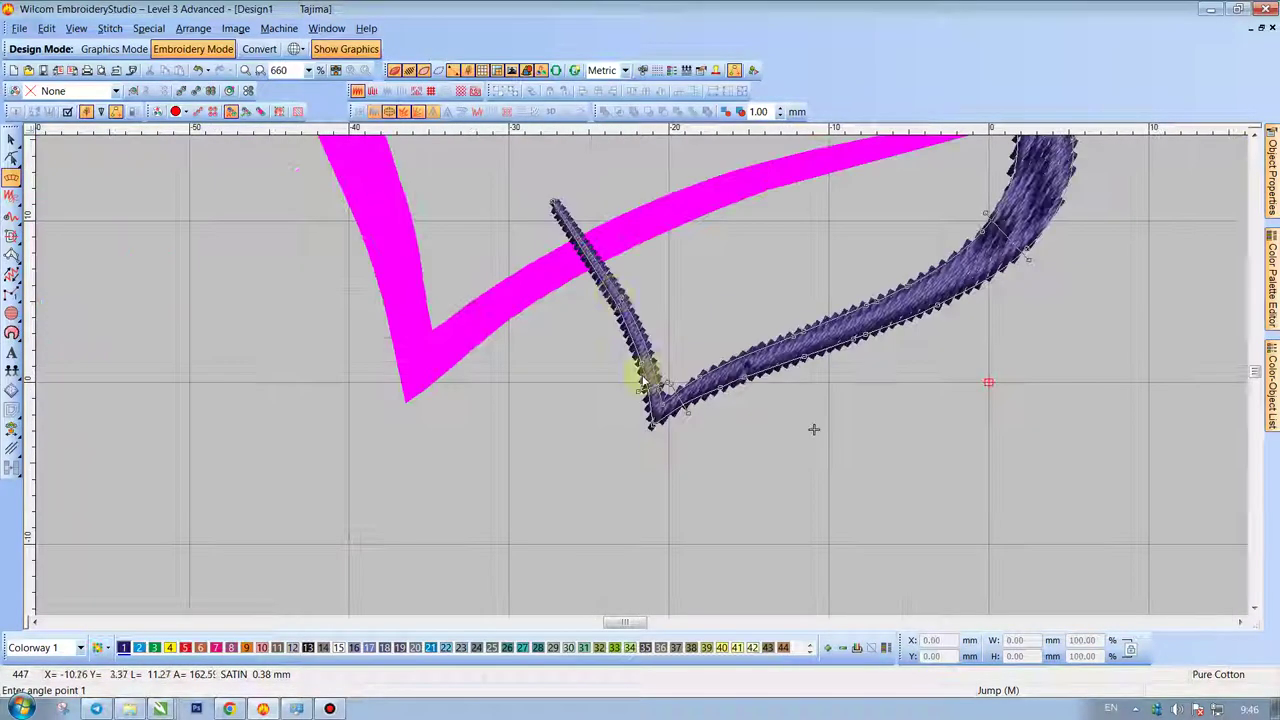
left_click(538, 229)
left_click(649, 269)
key("Return")
key("Escape")
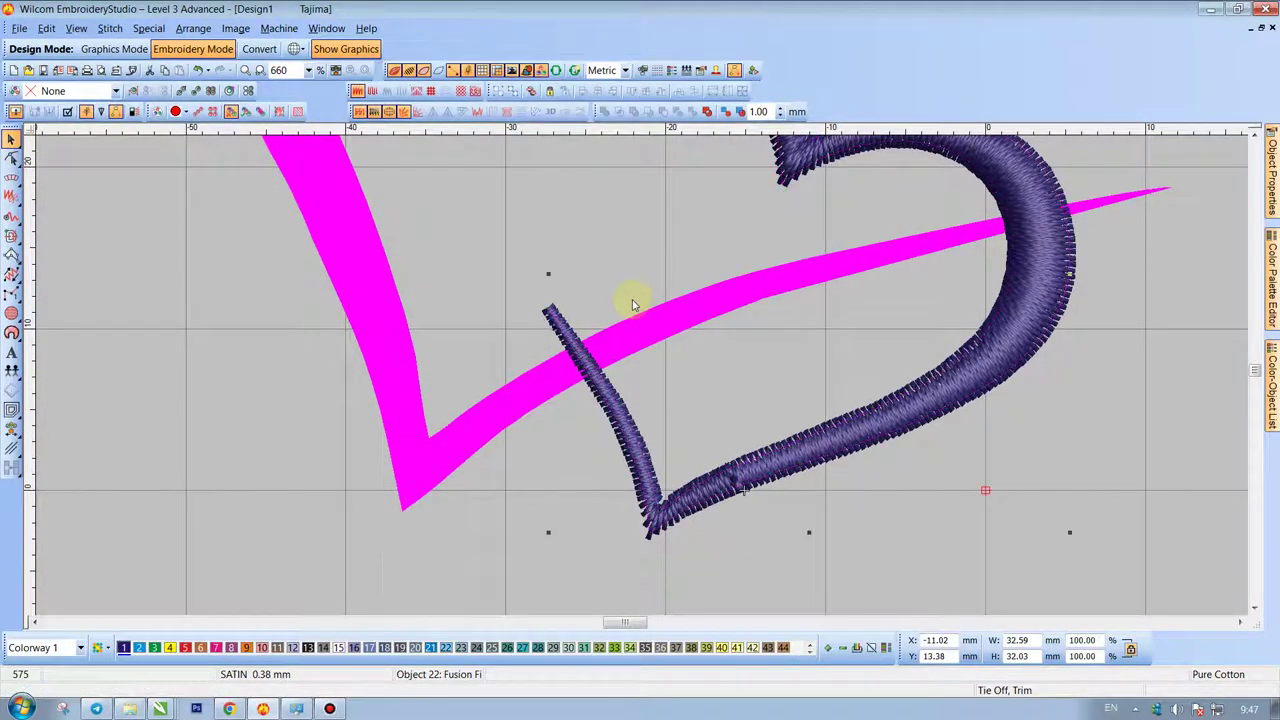
Inspect the small heart's stitches without TrueView, switch its stitch effects off, and restore the TrueView display.
left_click(372, 90)
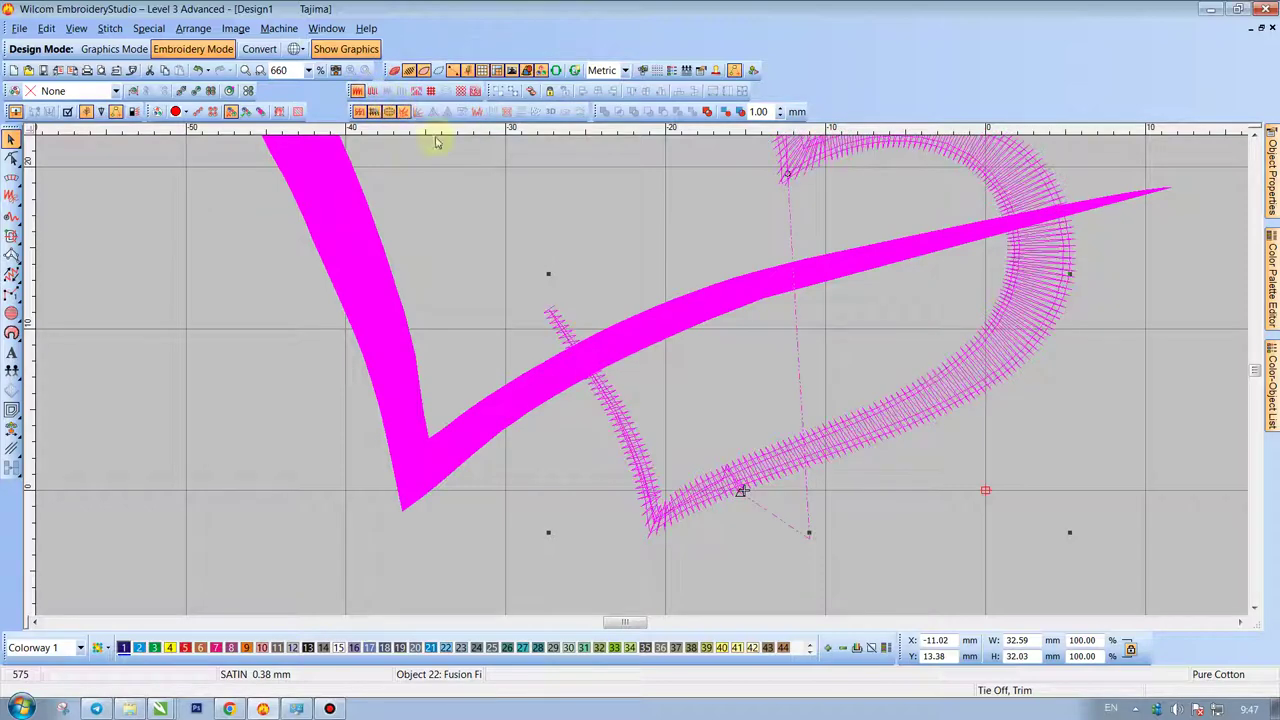
scroll(648, 384, "down", 2)
scroll(687, 334, "up", 2)
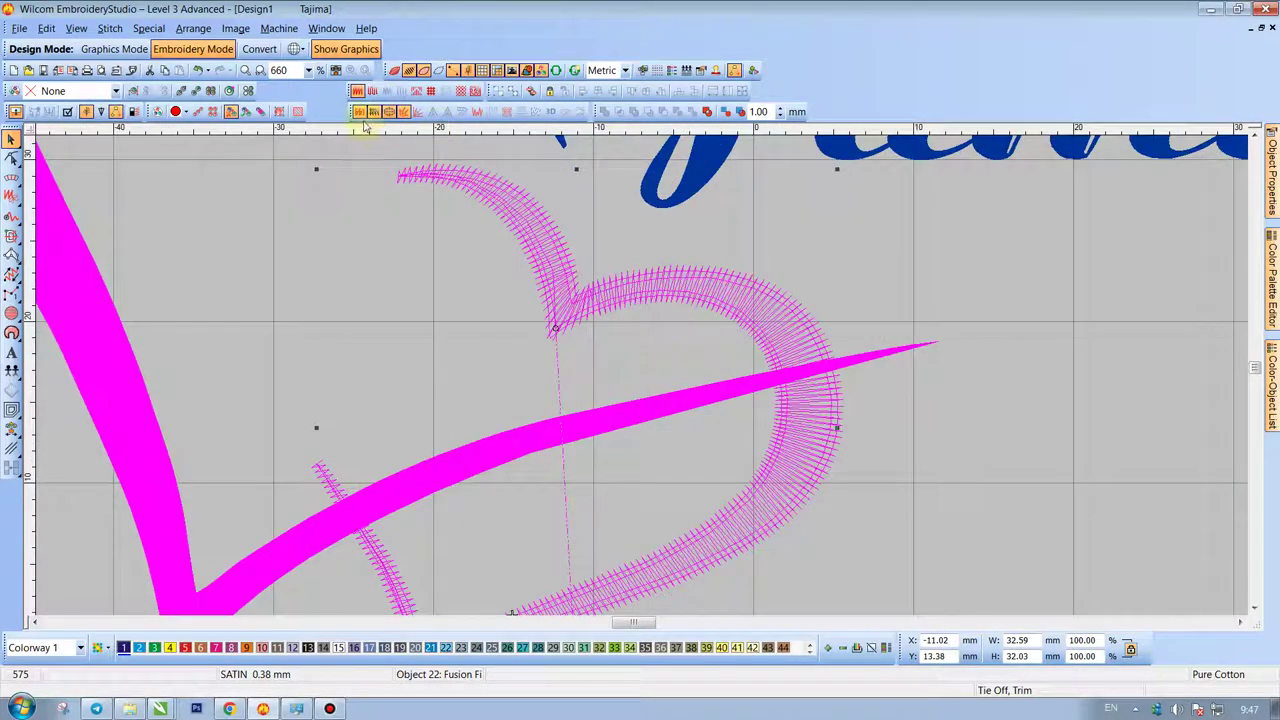
left_click(360, 112)
left_click(404, 112)
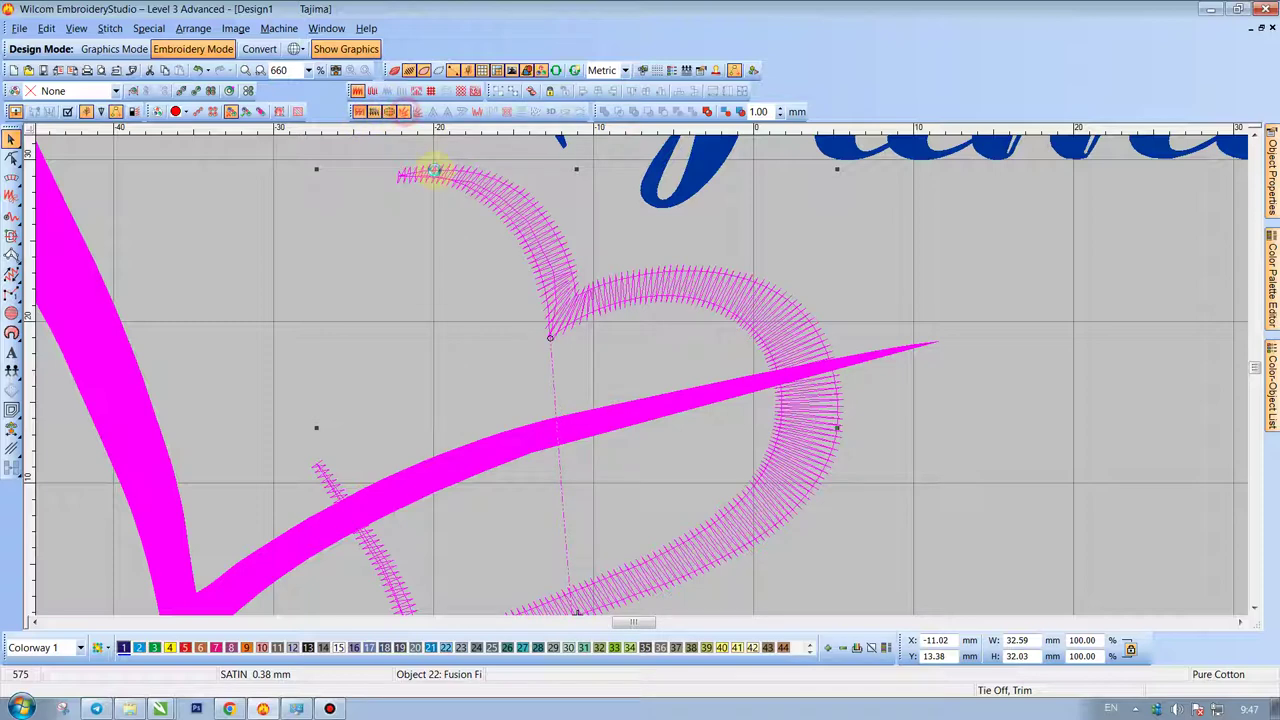
scroll(625, 405, "down", 2)
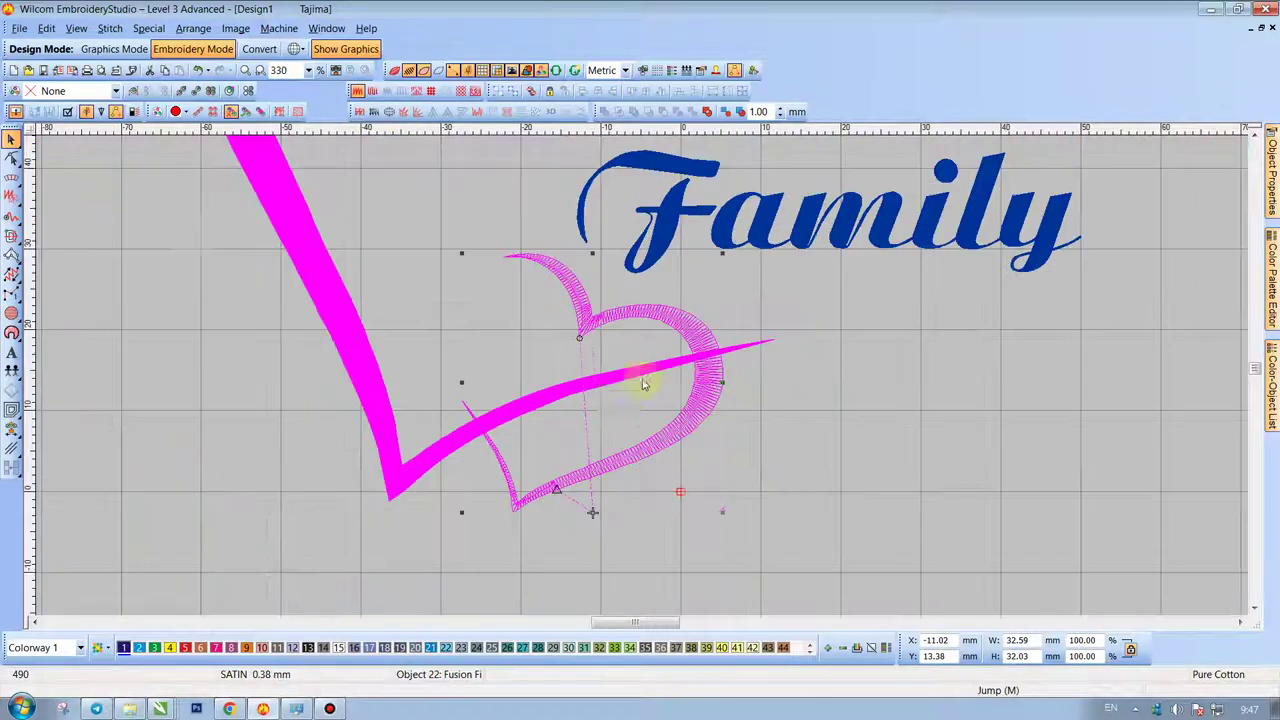
left_click(395, 70)
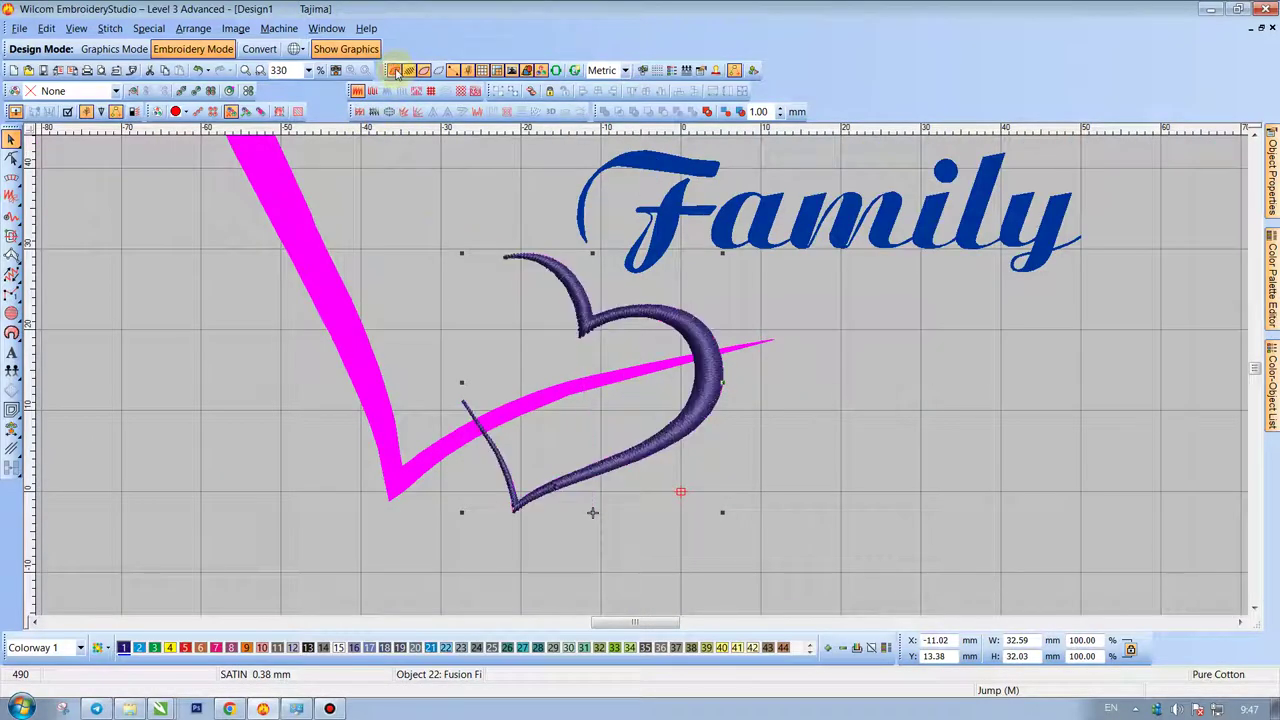
left_click(397, 284)
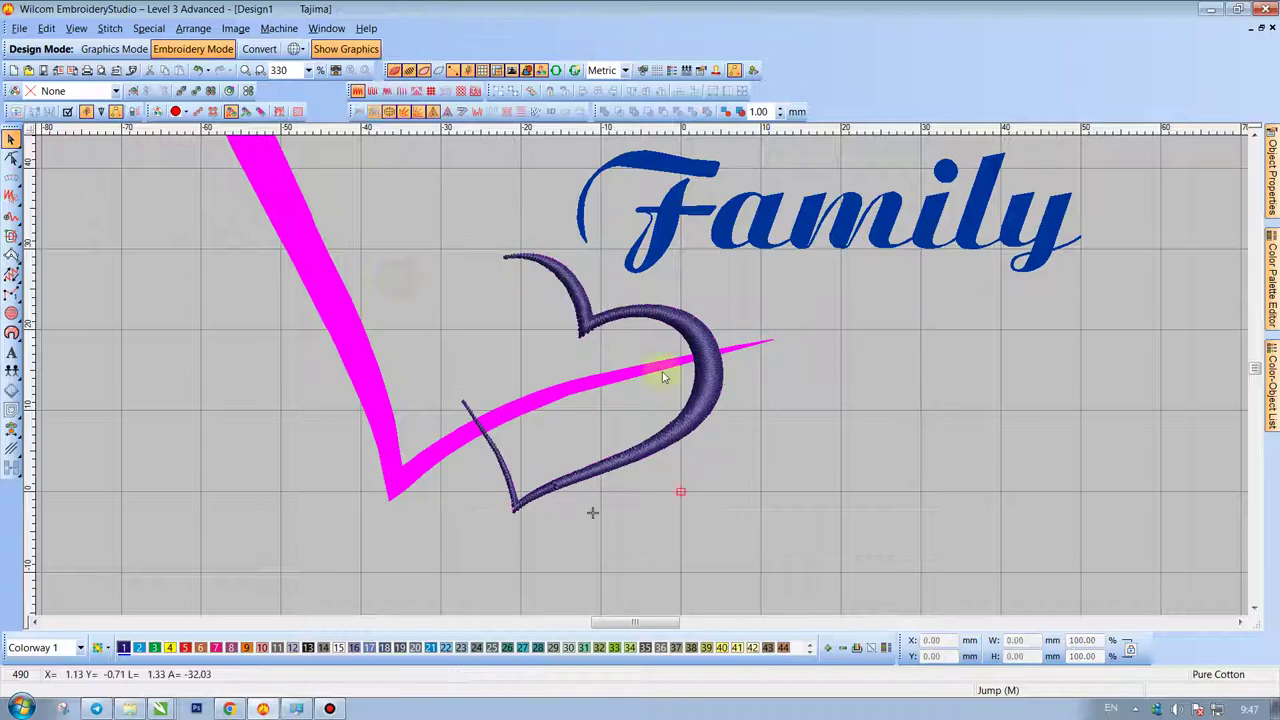
Enable underlay, pull compensation and the two neighbouring stitch effects on the small heart.
left_click(719, 375)
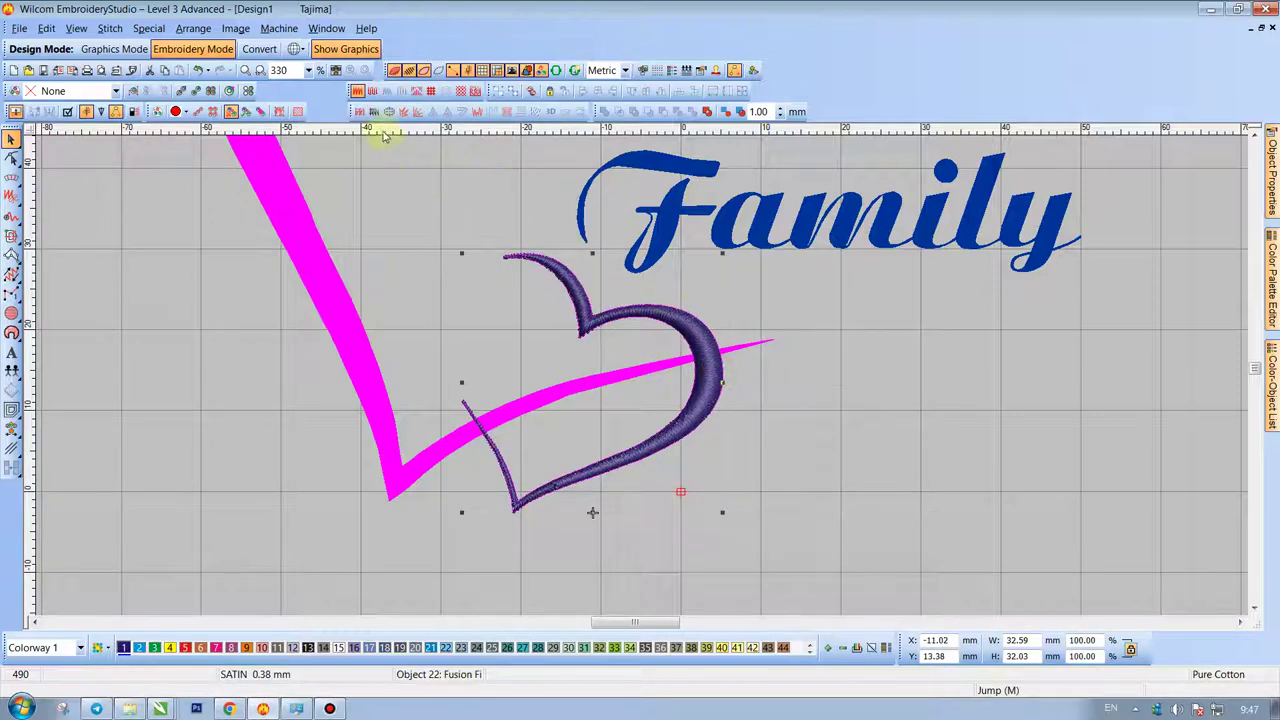
left_click(359, 112)
left_click(374, 112)
left_click(389, 112)
left_click(404, 112)
Check the small heart's fill and underlay properties and set its pull compensation to 0.60 mm.
left_click(1271, 172)
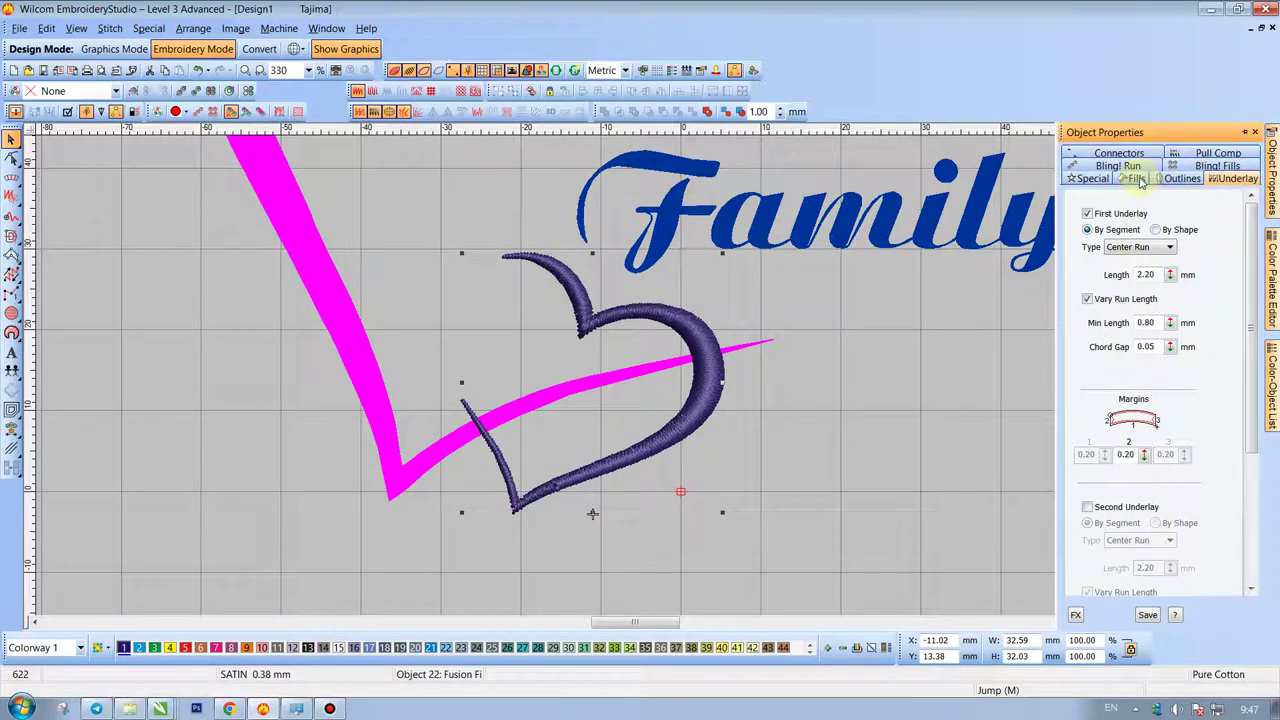
left_click(1138, 178)
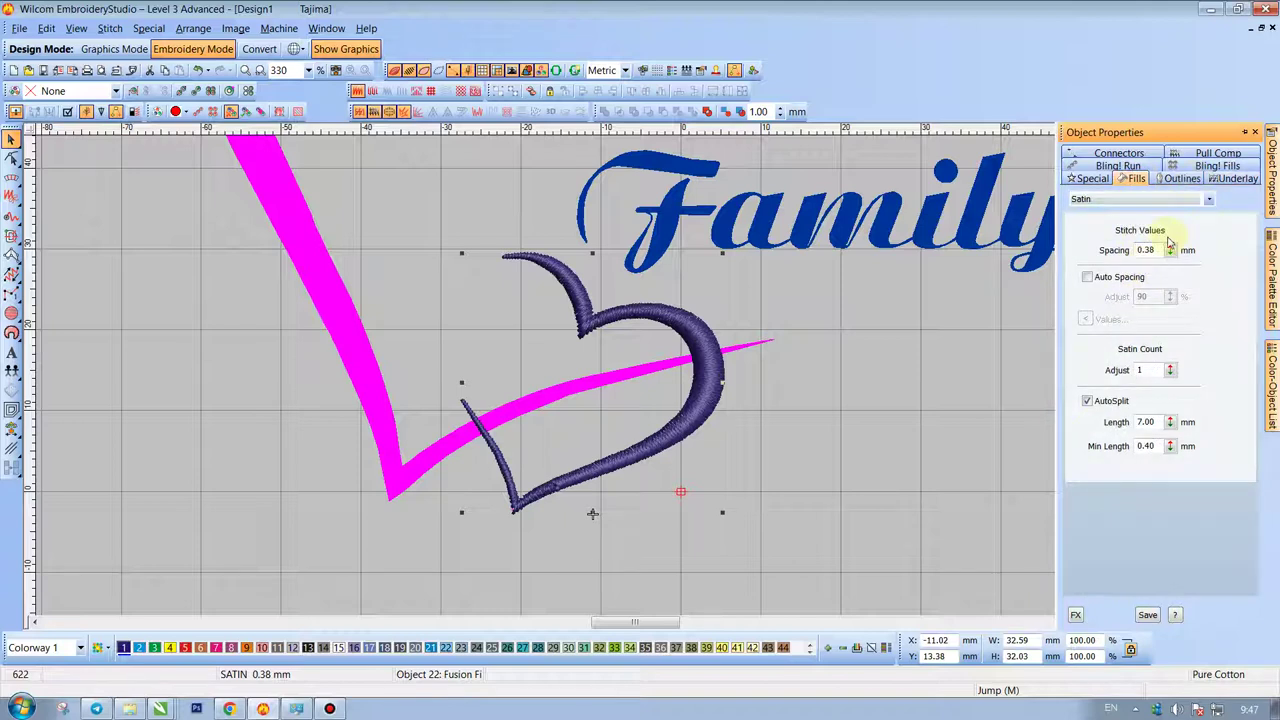
left_click(1230, 179)
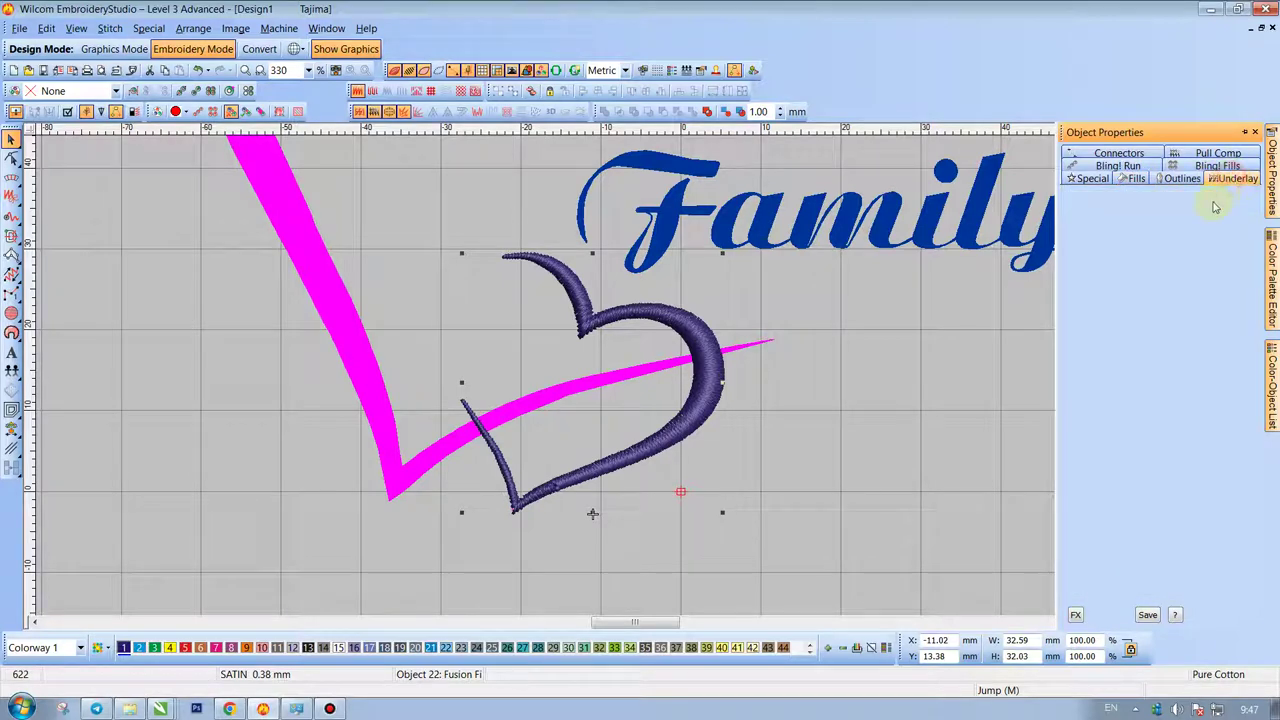
left_click(1218, 154)
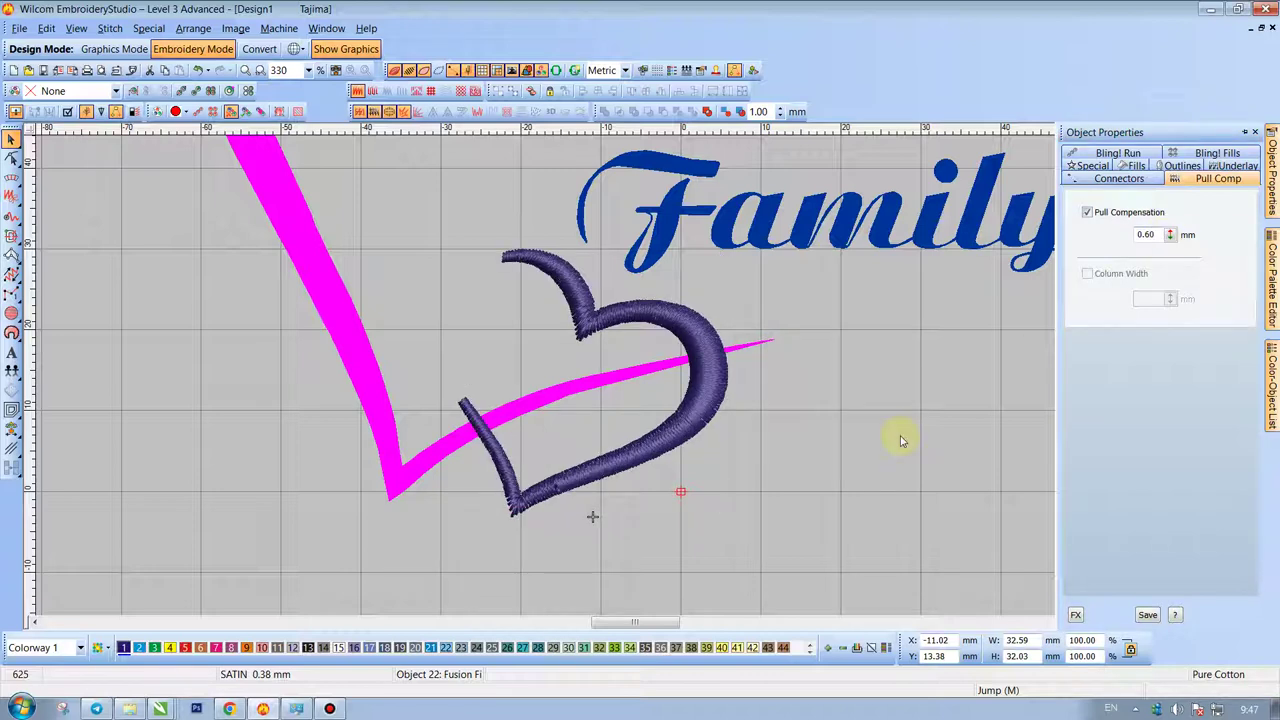
left_click(890, 356)
Convert the large pink heart outline to a satin-stitched Complex Fill object and keep it selected.
scroll(446, 480, "down", 2)
left_click(530, 311)
left_click(574, 210)
right_click(573, 212)
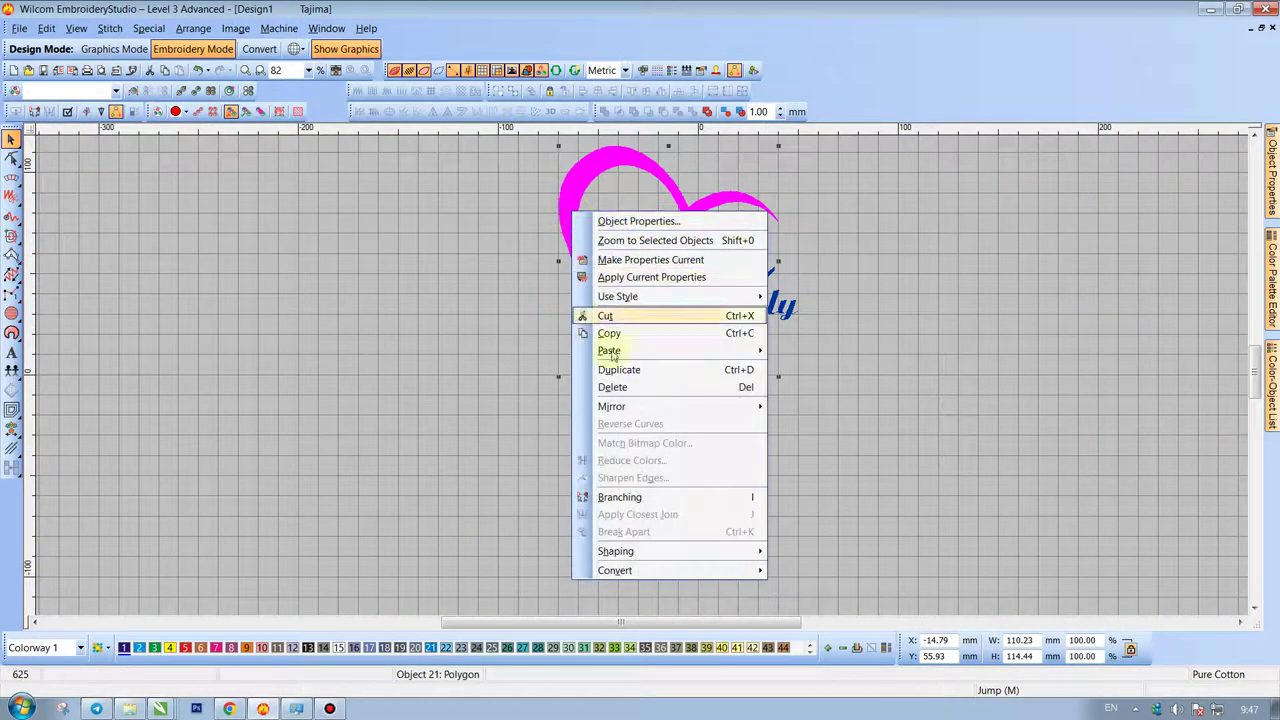
mouse_move(600, 572)
left_click(785, 395)
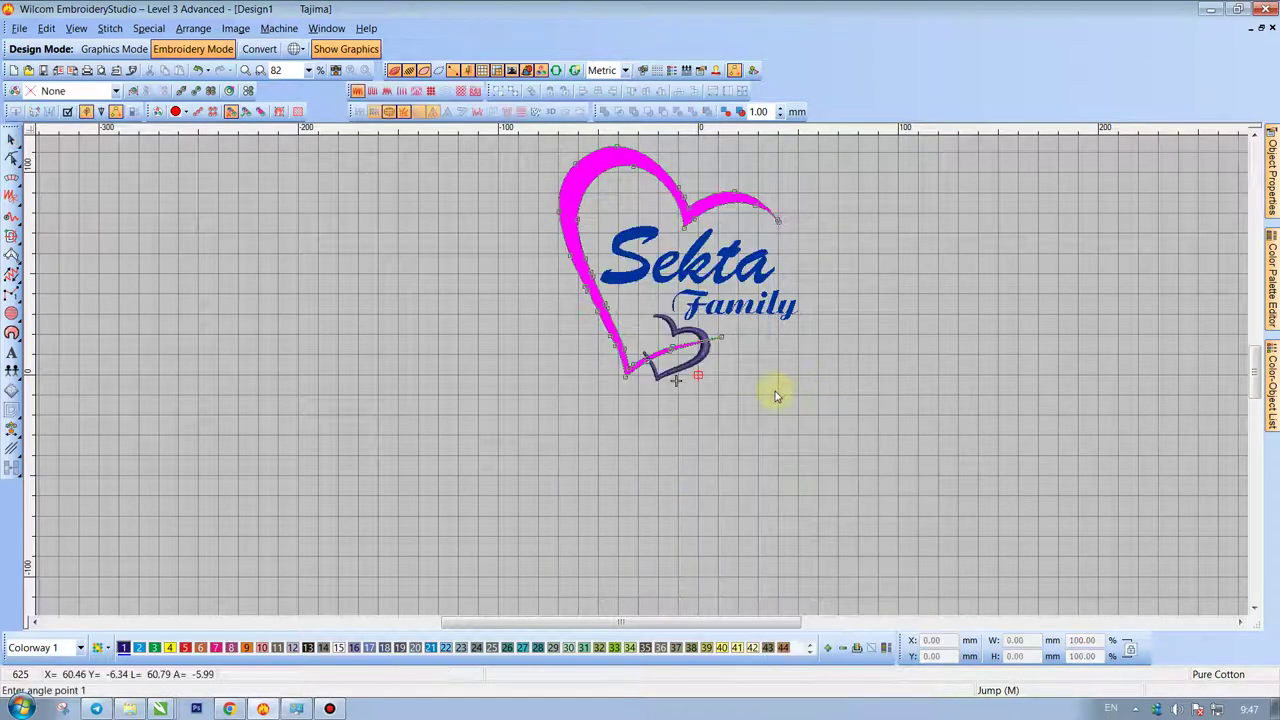
key("Return")
left_click(11, 139)
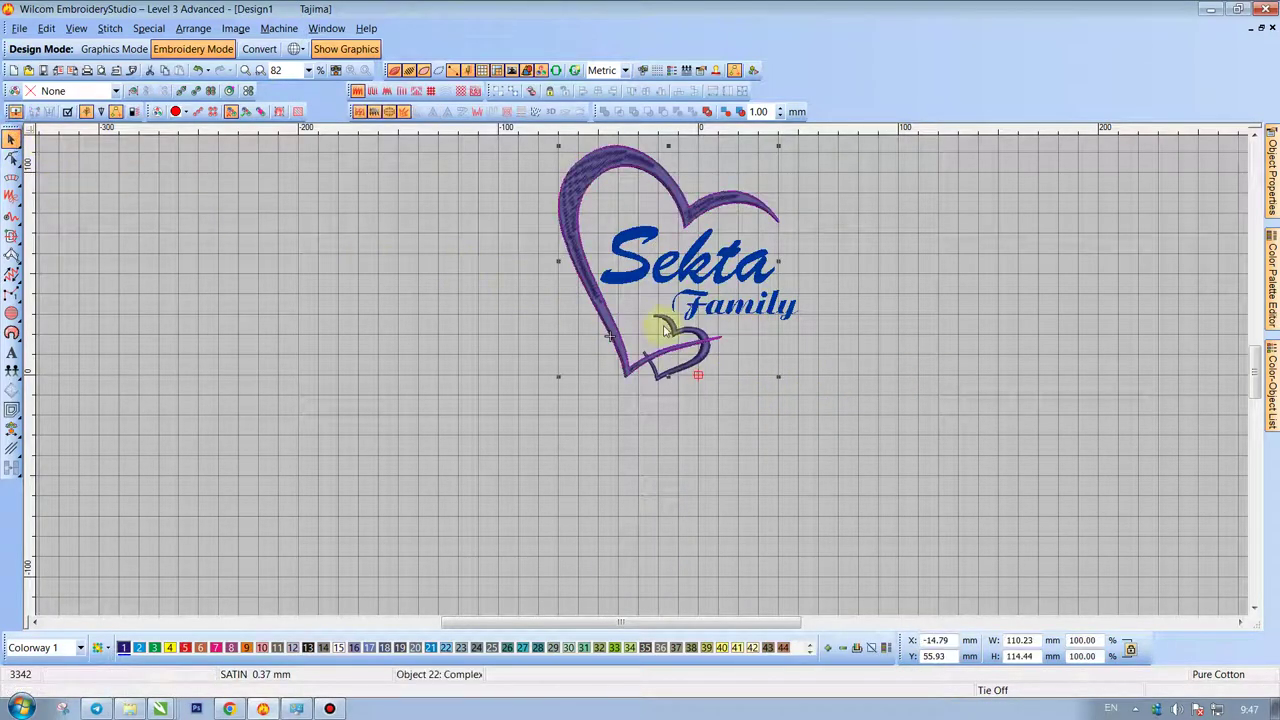
Start adding stitch angles to the large heart at the end of its lower tail and near its bottom point.
key("ctrl+h")
scroll(694, 352, "up", 2)
left_click(771, 275)
left_click(812, 430)
left_click(436, 388)
left_click(489, 468)
Add stitch angles across the large heart's left side, the top of its left lobe and the slope towards the notch.
scroll(600, 300, "down", 4)
scroll(643, 371, "up", 2)
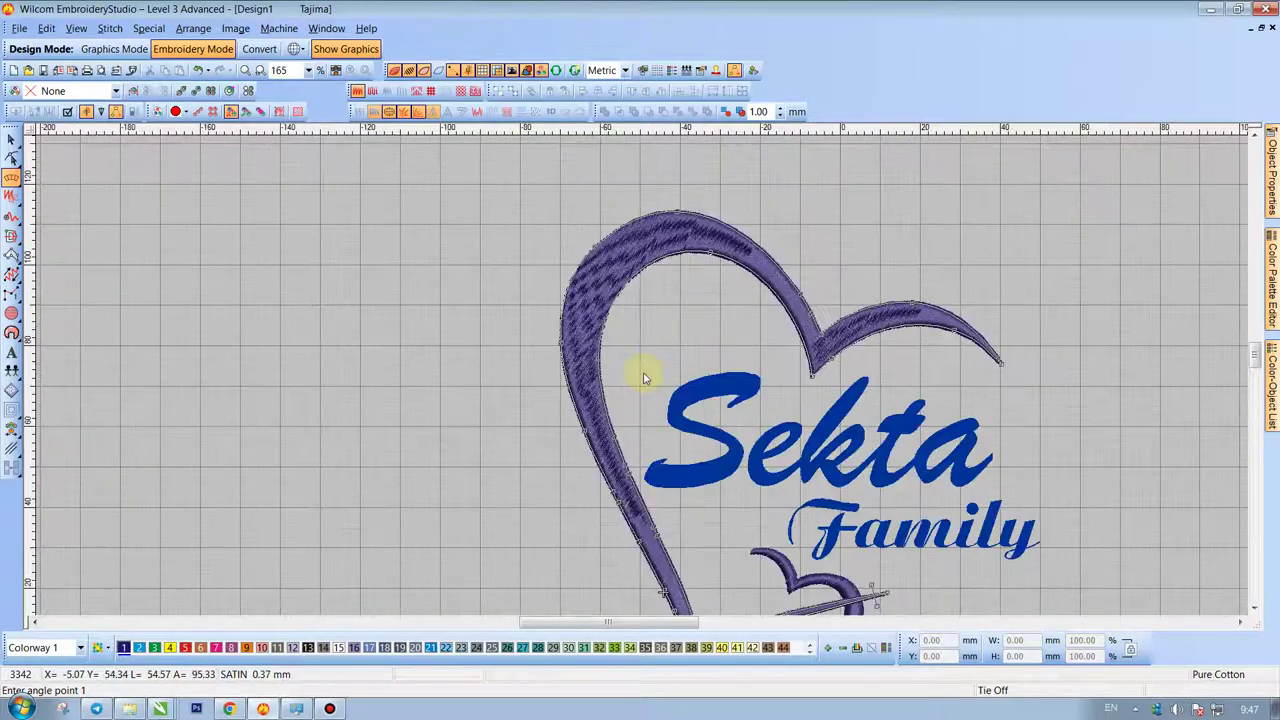
left_click(626, 437)
left_click(531, 472)
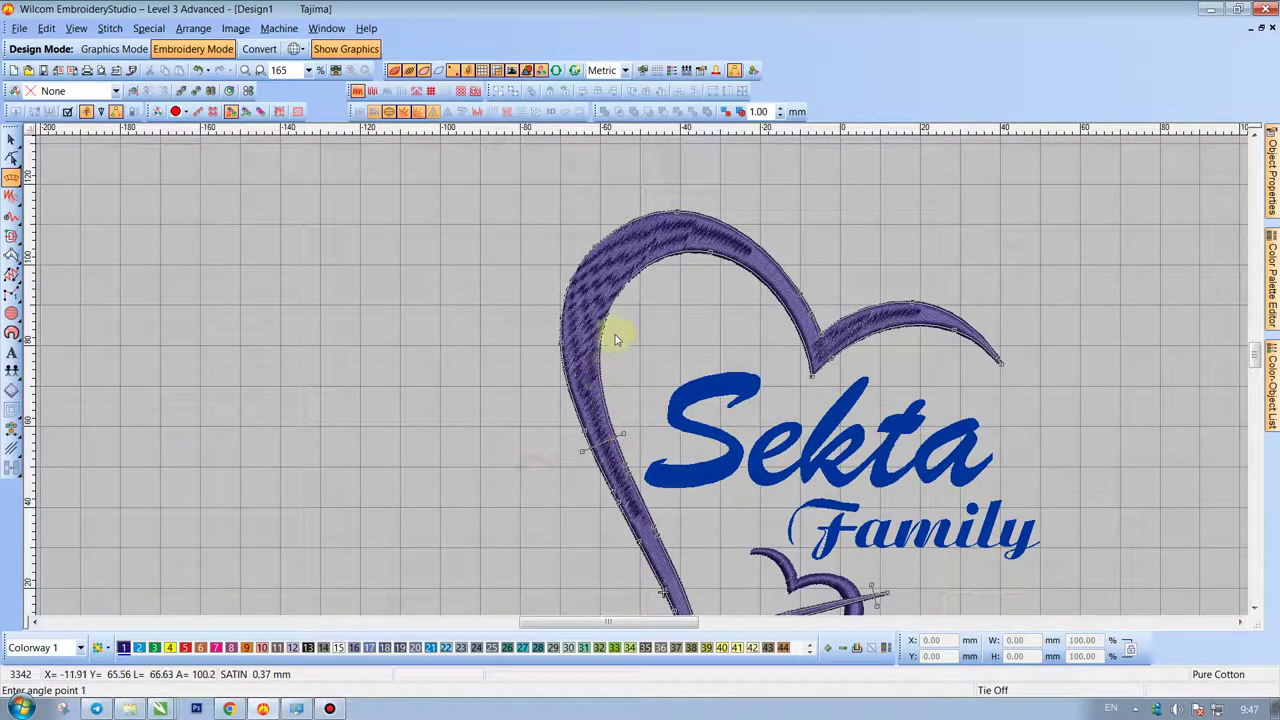
left_click(607, 346)
left_click(450, 340)
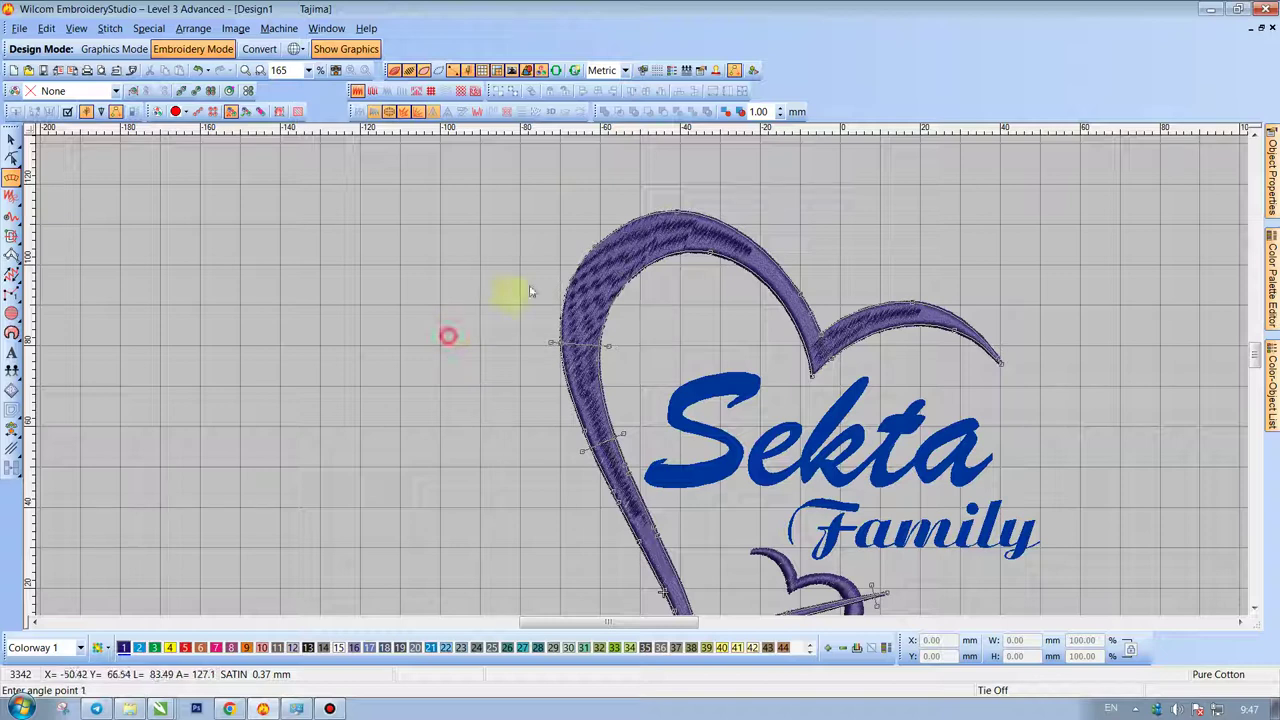
left_click(697, 265)
left_click(694, 165)
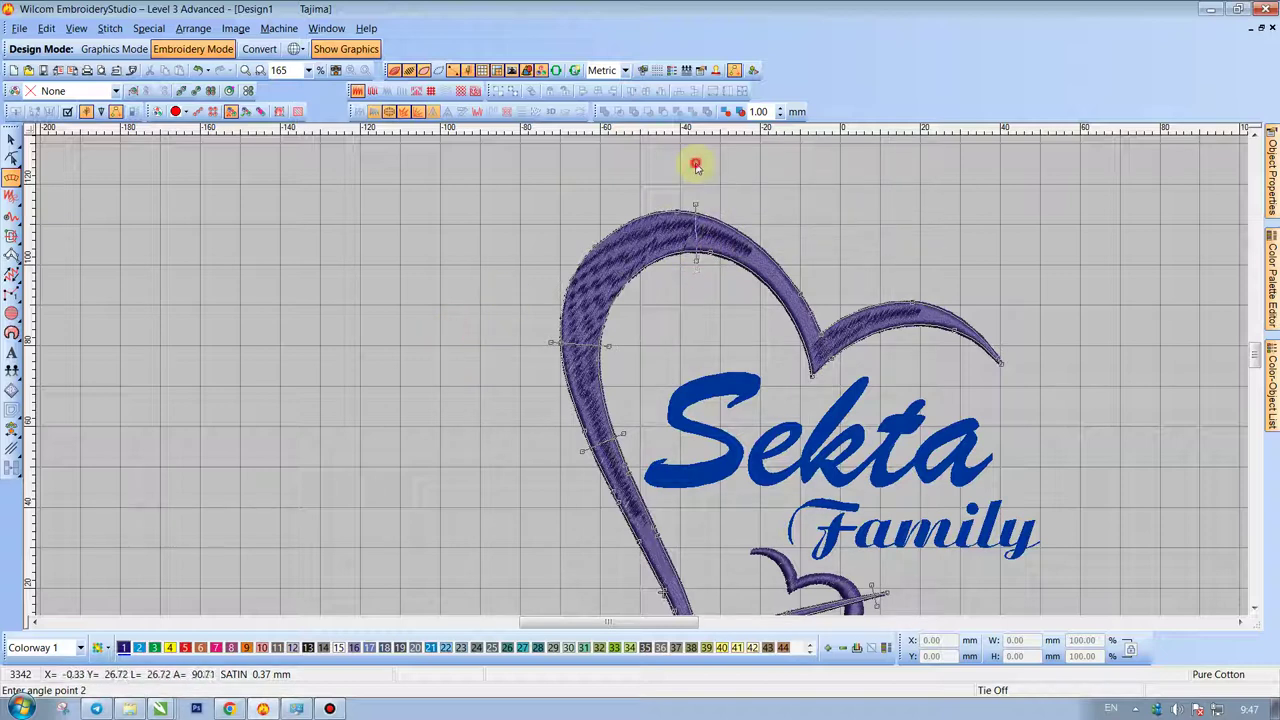
left_click(754, 299)
left_click(806, 231)
Add stitch angles on both sides of the large heart's notch.
scroll(813, 345, "up", 2)
left_click(655, 262)
left_click(534, 349)
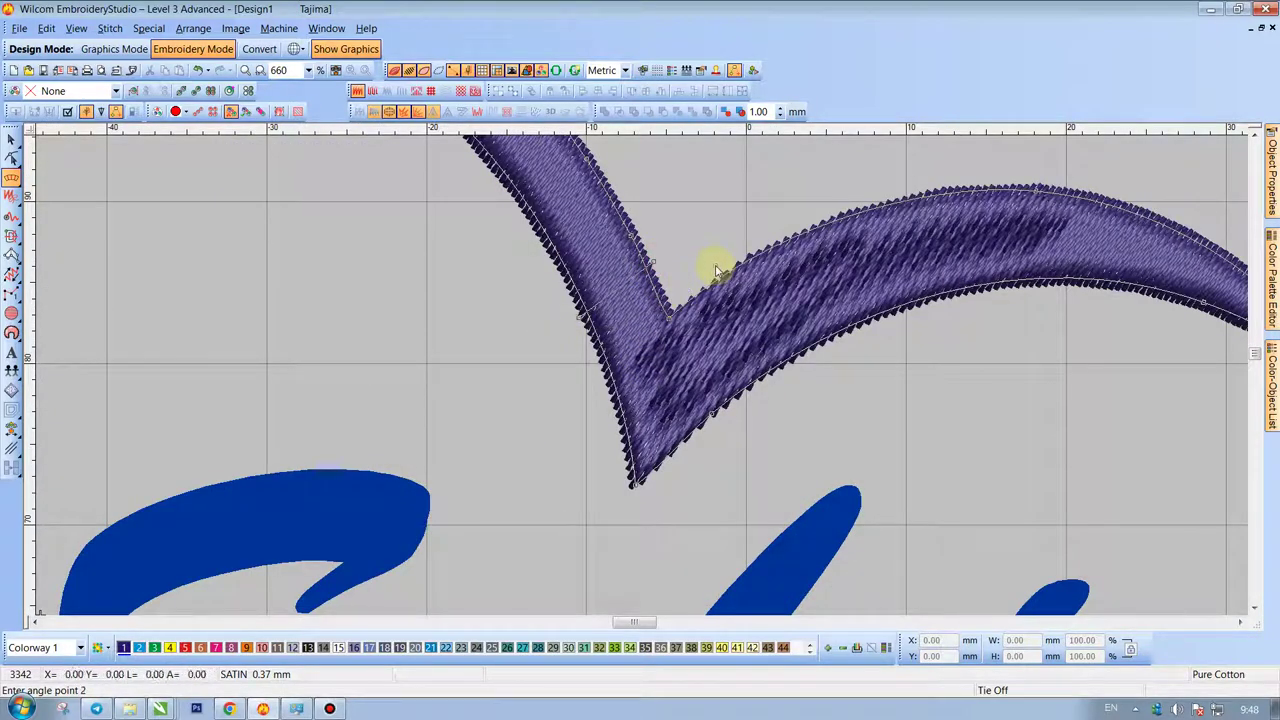
left_click(646, 371)
key("shift+z")
key("shift+z")
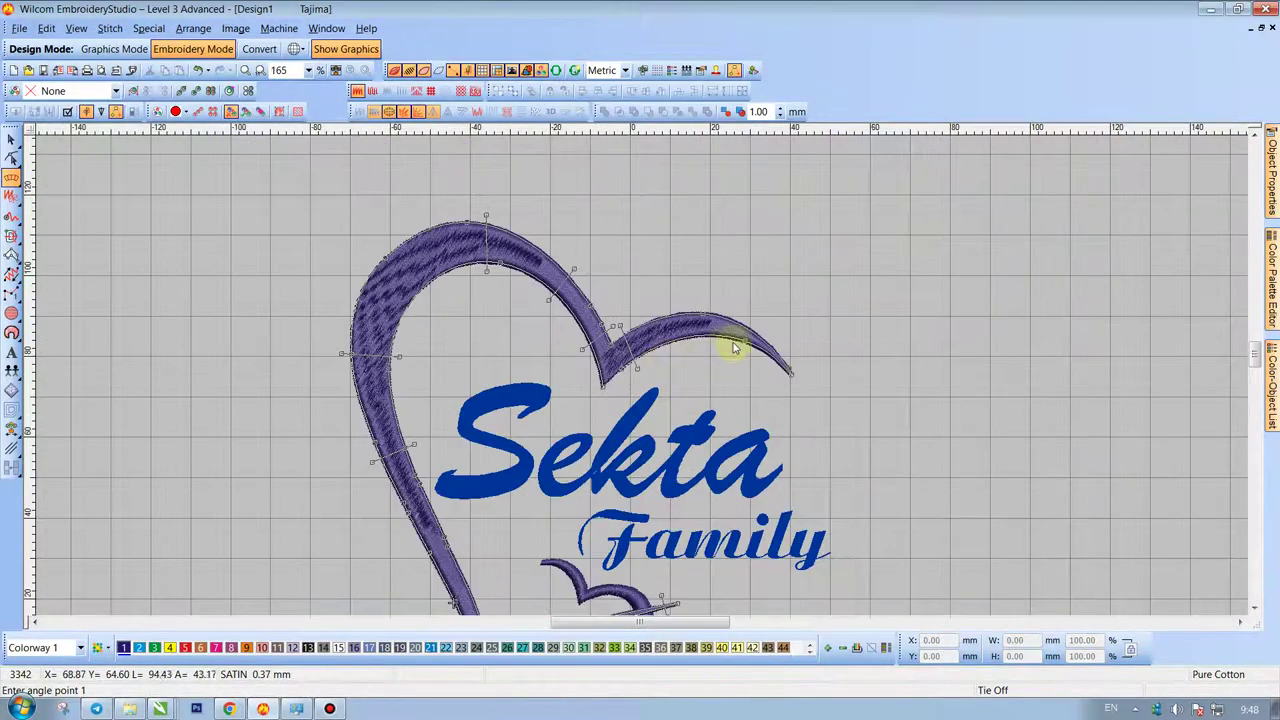
Add stitch angles at the large heart's right tip and right lobe, generate the stitches and show its reshape points.
left_click(775, 375)
left_click(862, 298)
left_click(707, 352)
left_click(700, 214)
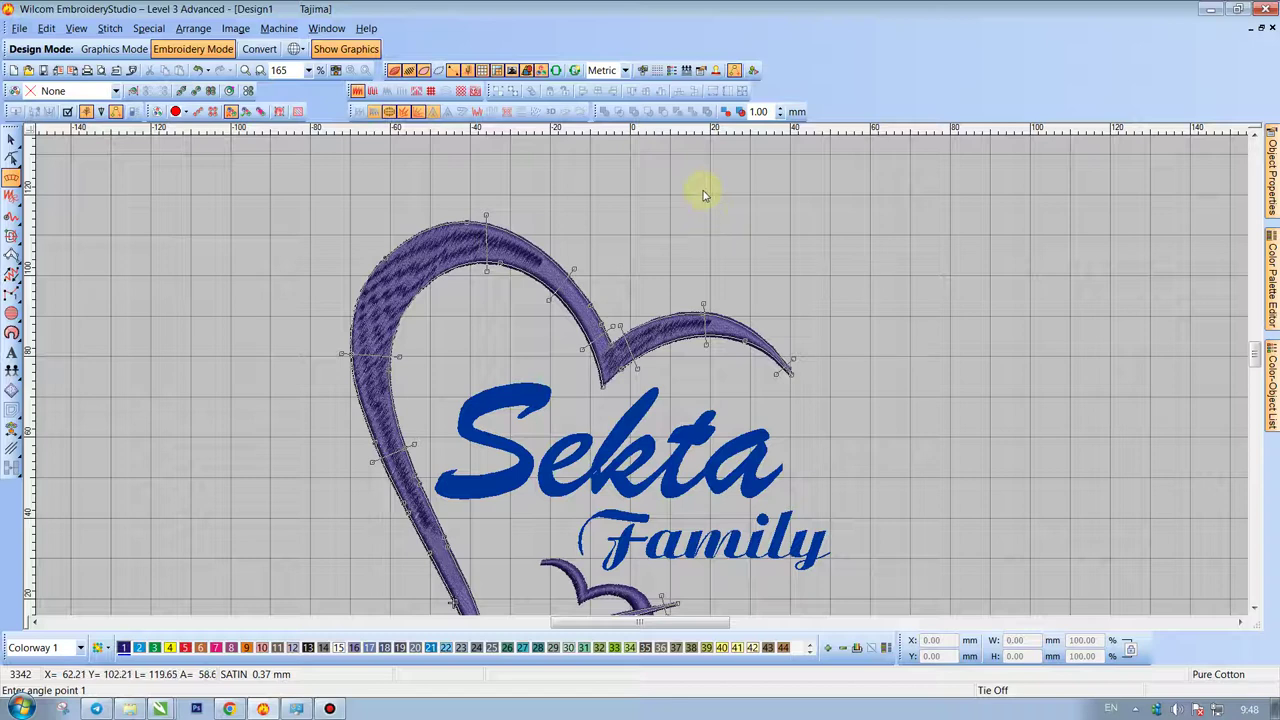
key("h")
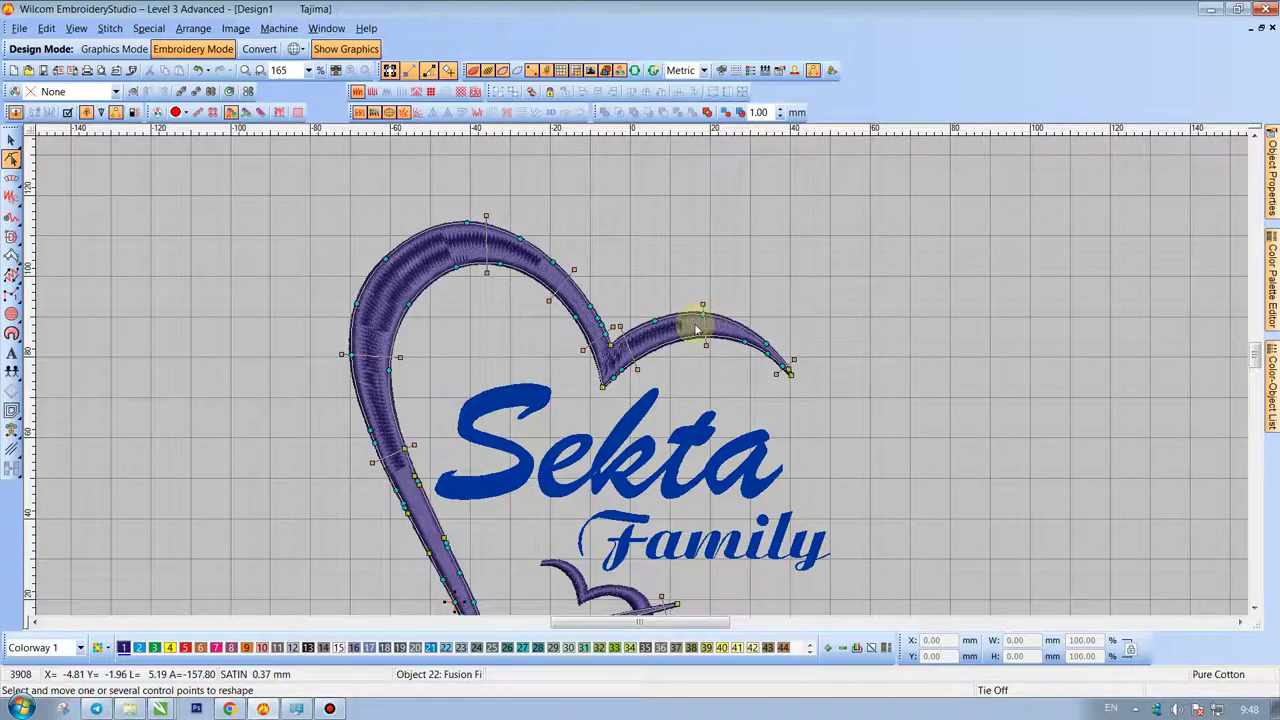
scroll(697, 329, "down", 1)
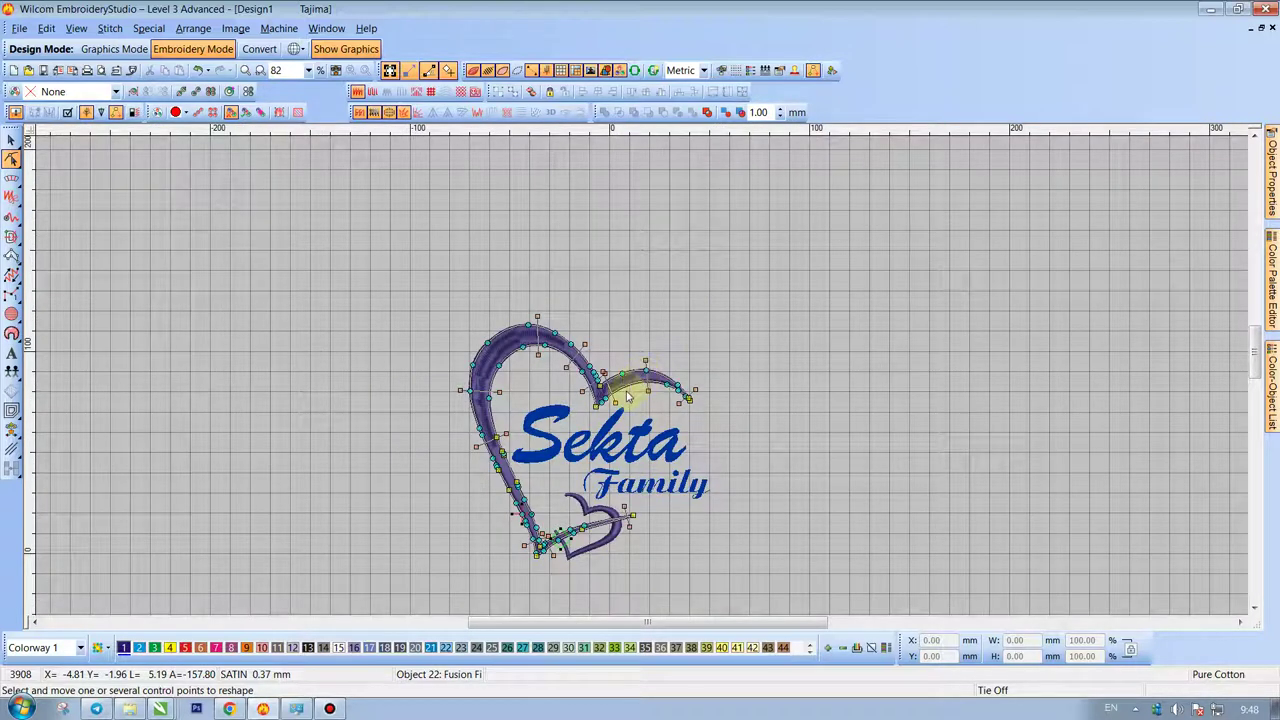
scroll(626, 391, "up", 1)
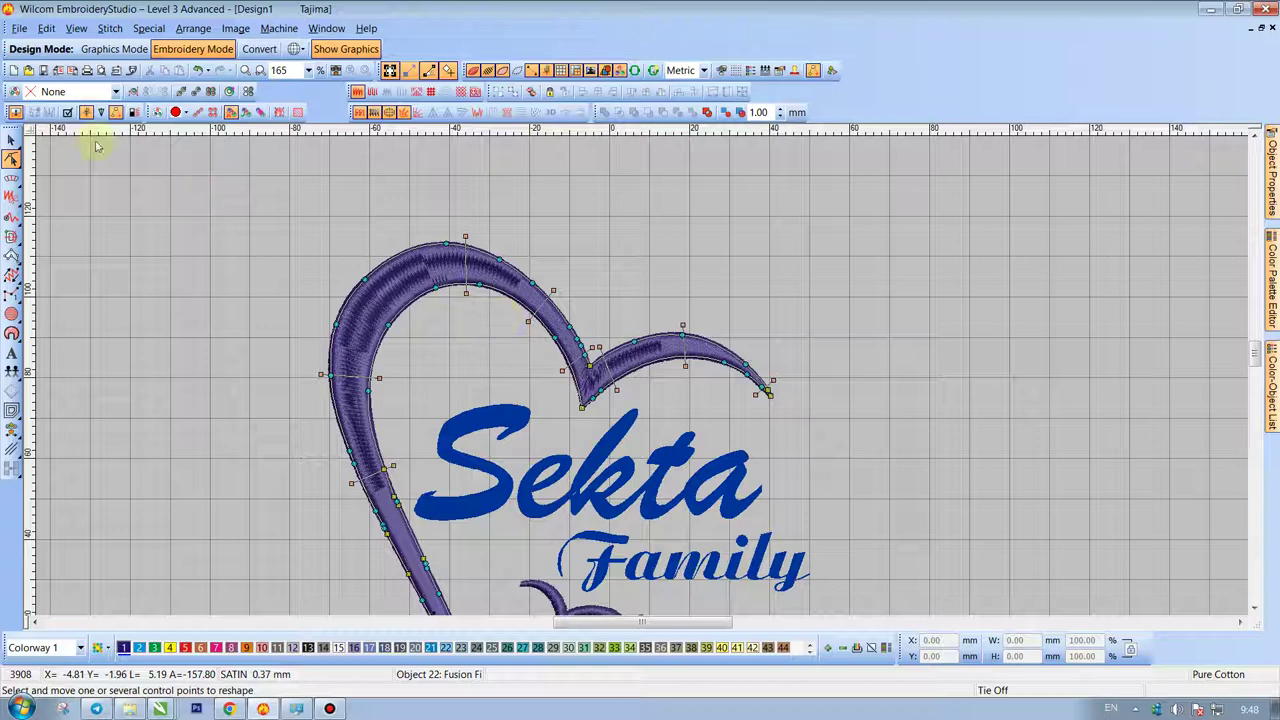
Finish reshaping the large heart and recolour both hearts with colour 7 magenta.
left_click(11, 139)
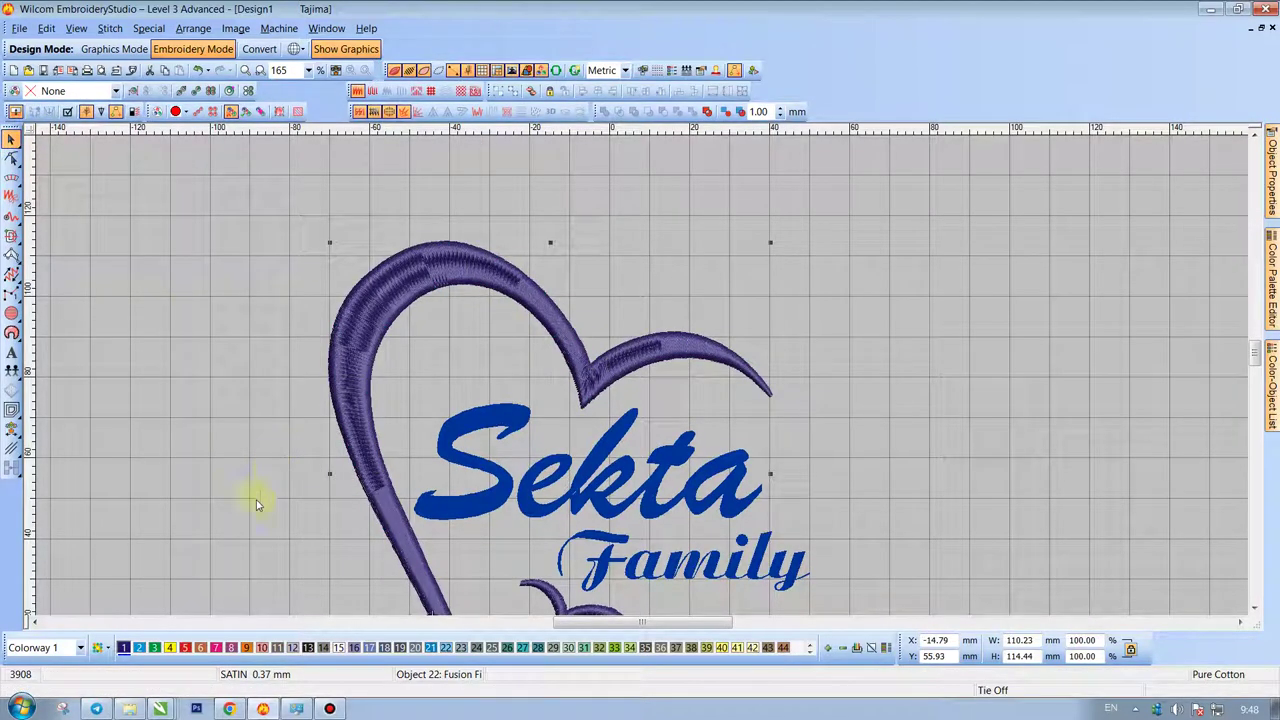
scroll(640, 365, "down", 1)
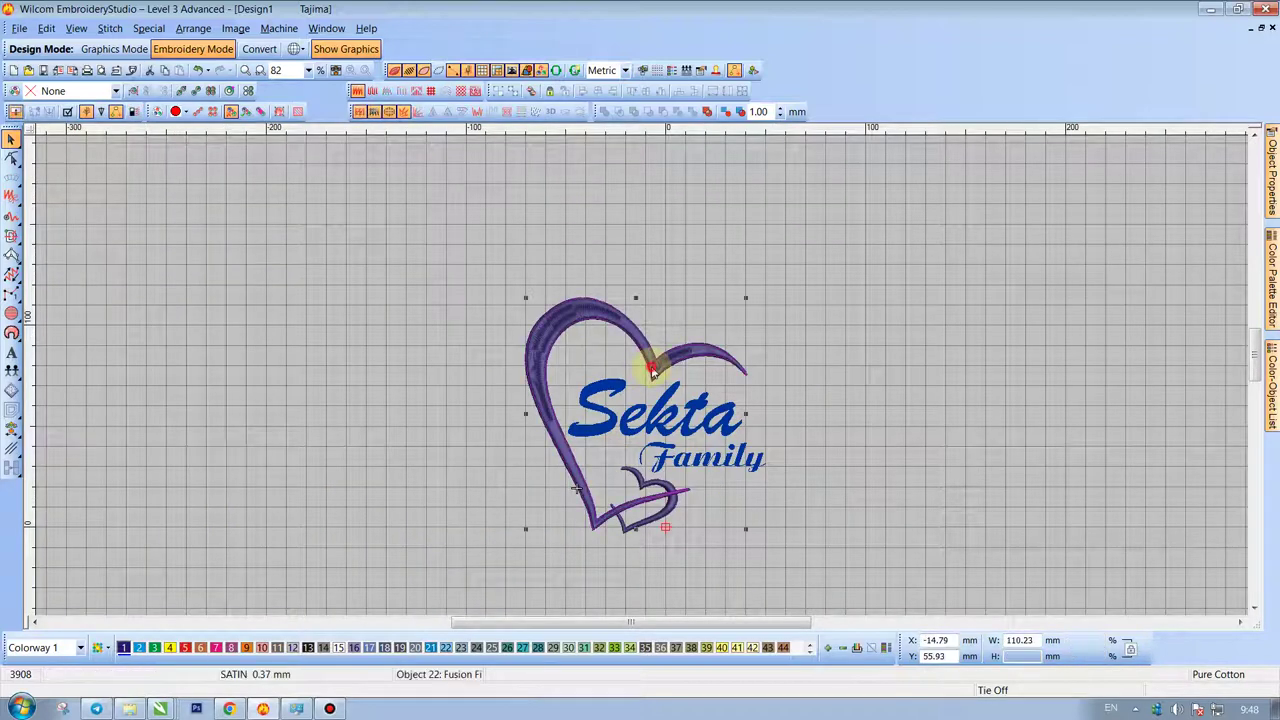
left_click(674, 505, "ctrl")
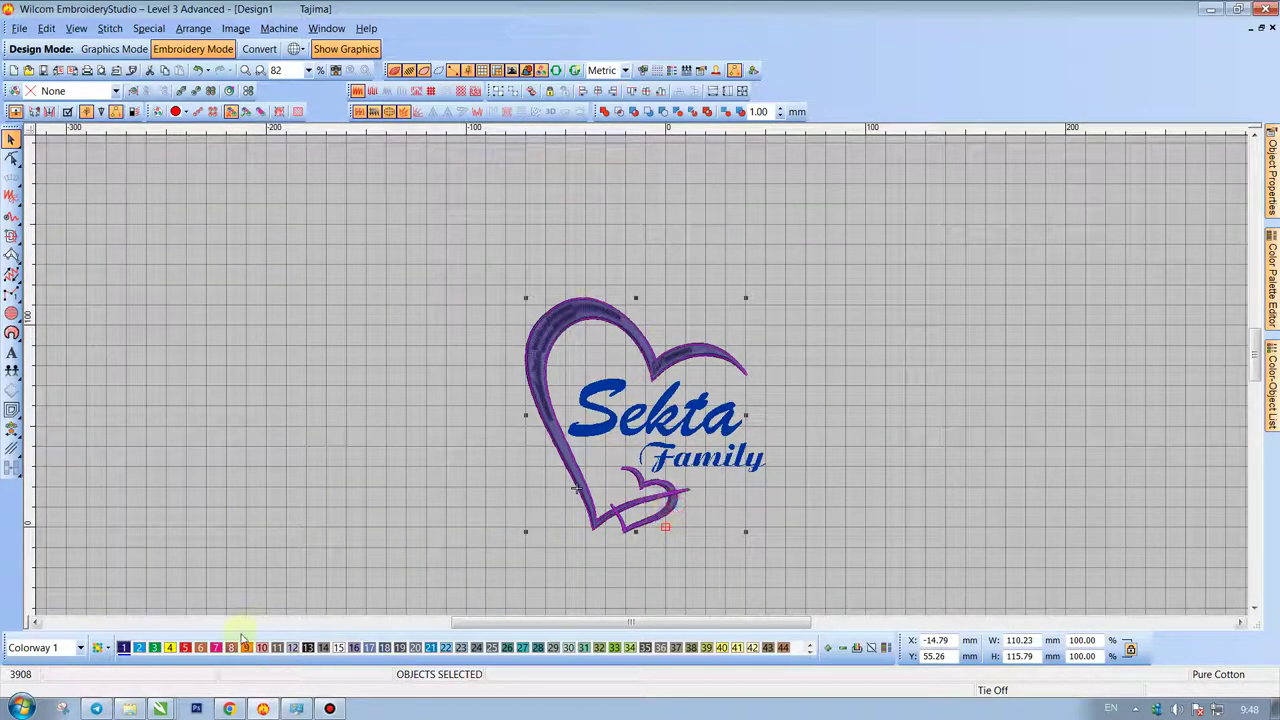
left_click(216, 648)
left_click(257, 500)
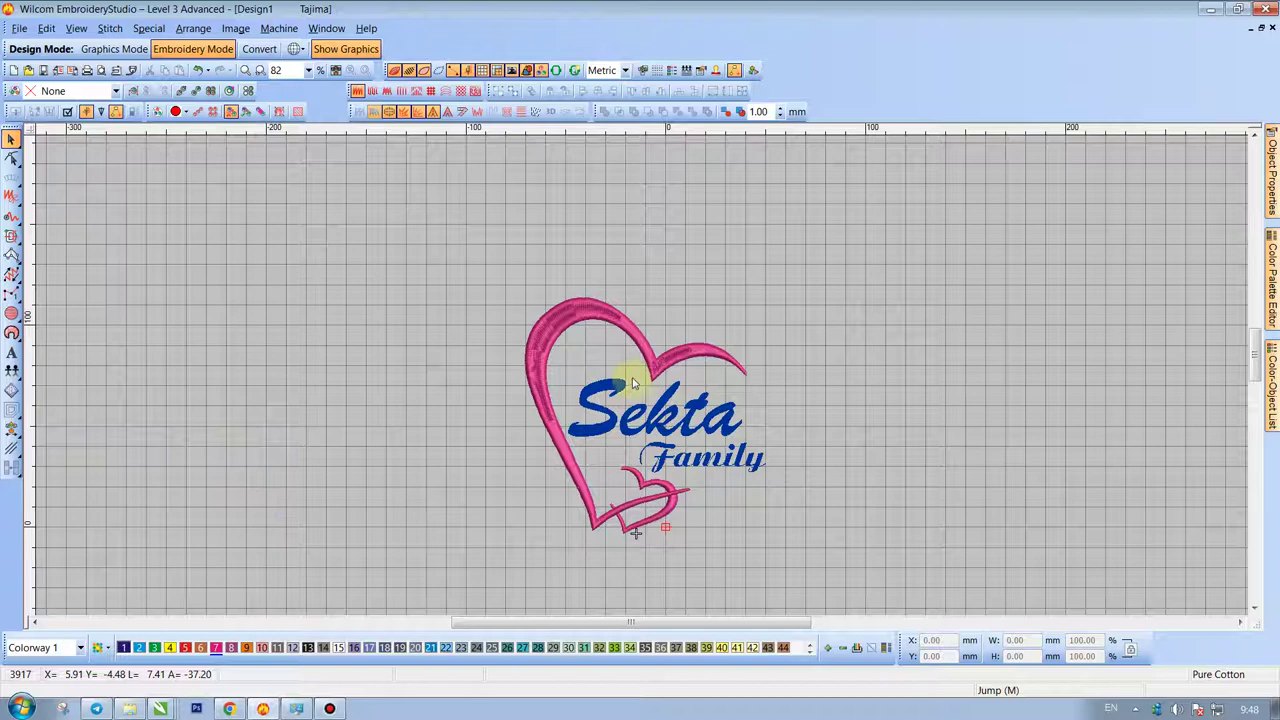
Toggle the large heart's stitch effects off and back on, and set its first underlay type to Zigzag.
scroll(652, 320, "up", 1)
left_click(600, 266)
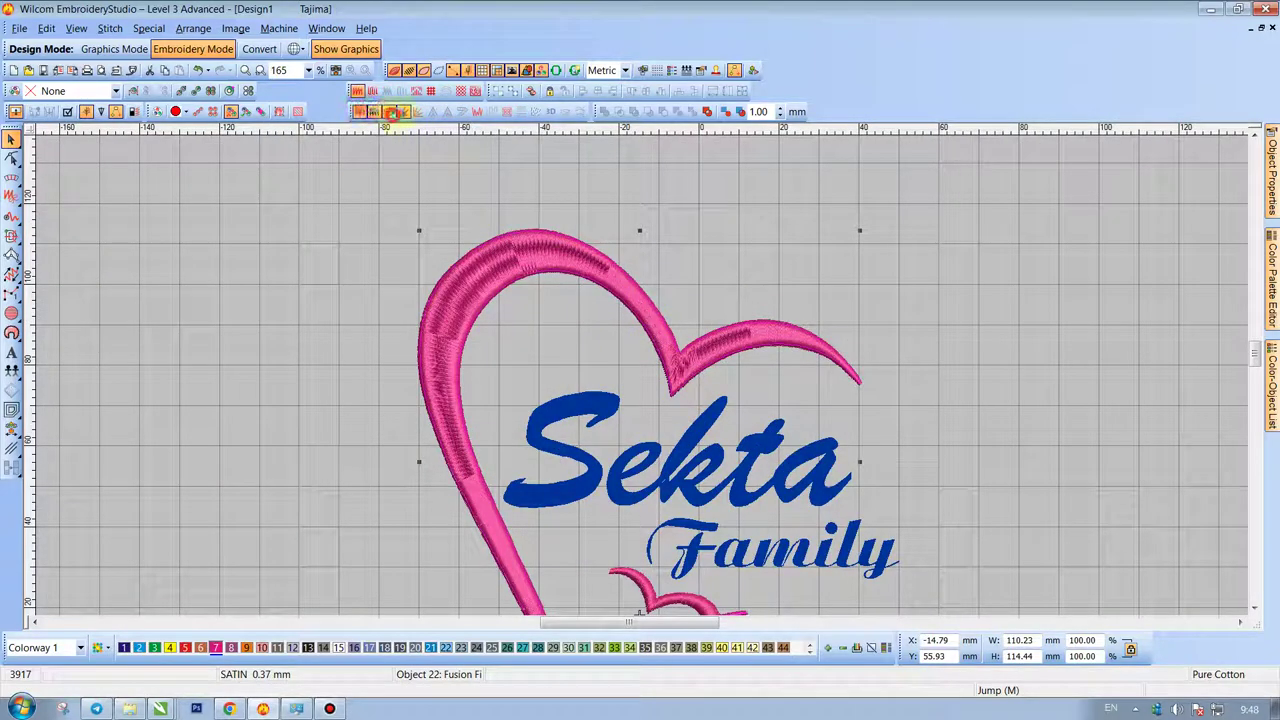
left_click(359, 113)
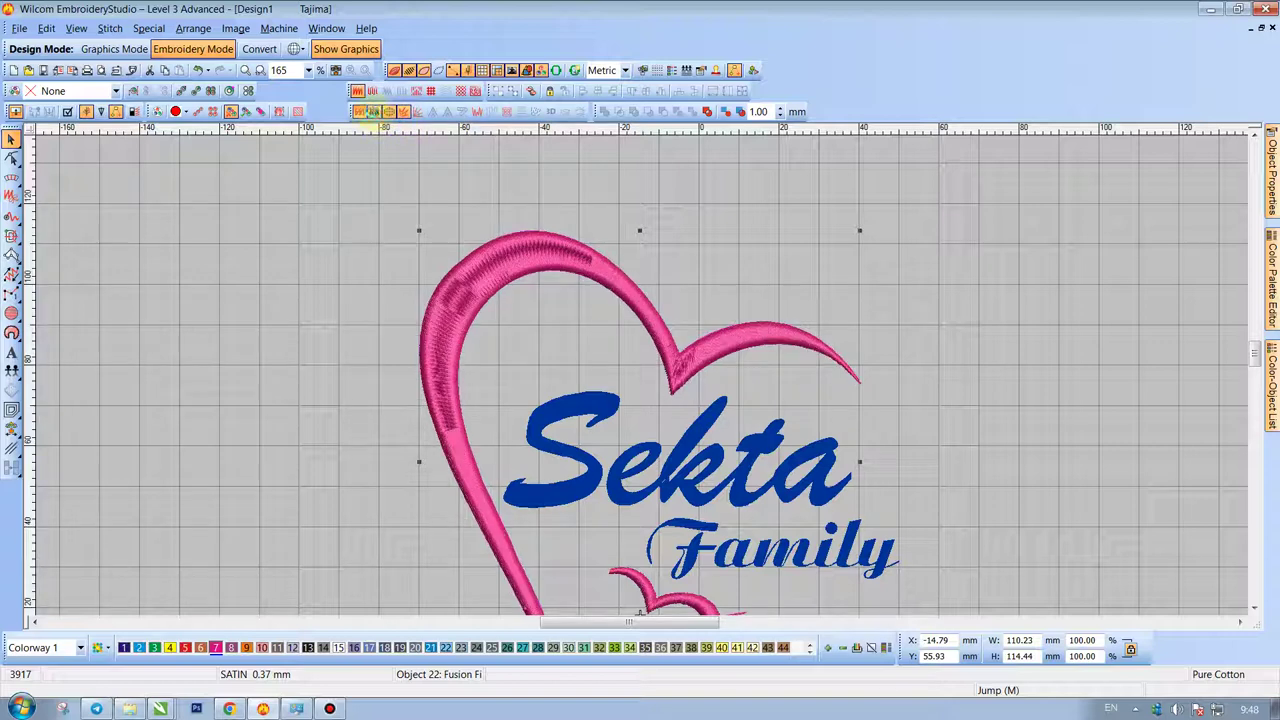
left_click(374, 112)
left_click(389, 112)
left_click(404, 113)
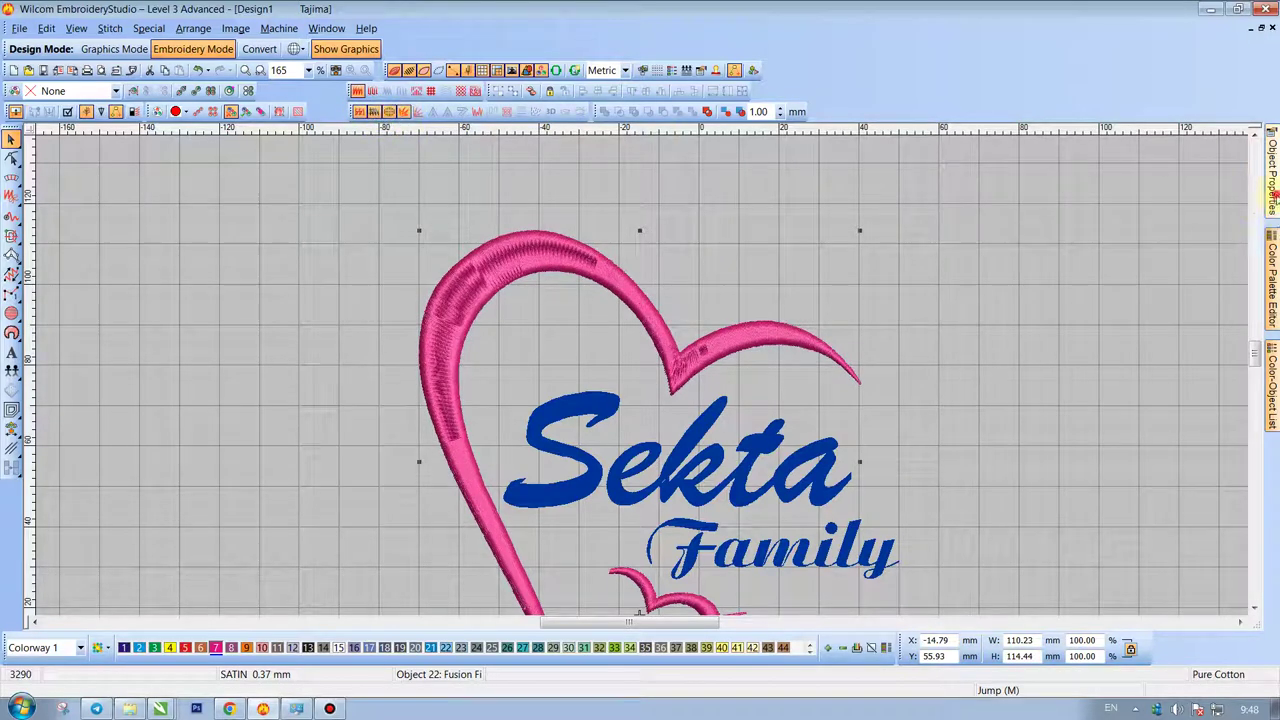
left_click(1272, 190)
left_click(1140, 247)
left_click(1120, 271)
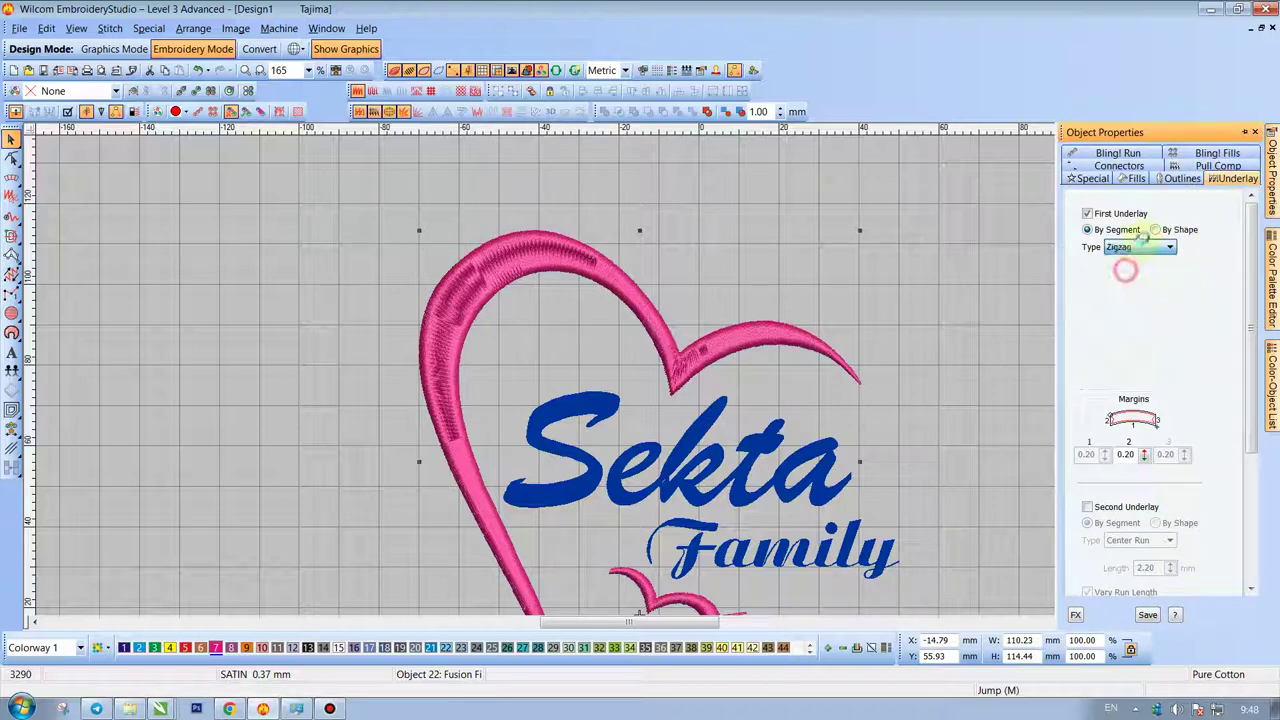
Check the large heart's fill, special and connector settings and set its pull compensation to 0.35 mm.
left_click(1134, 178)
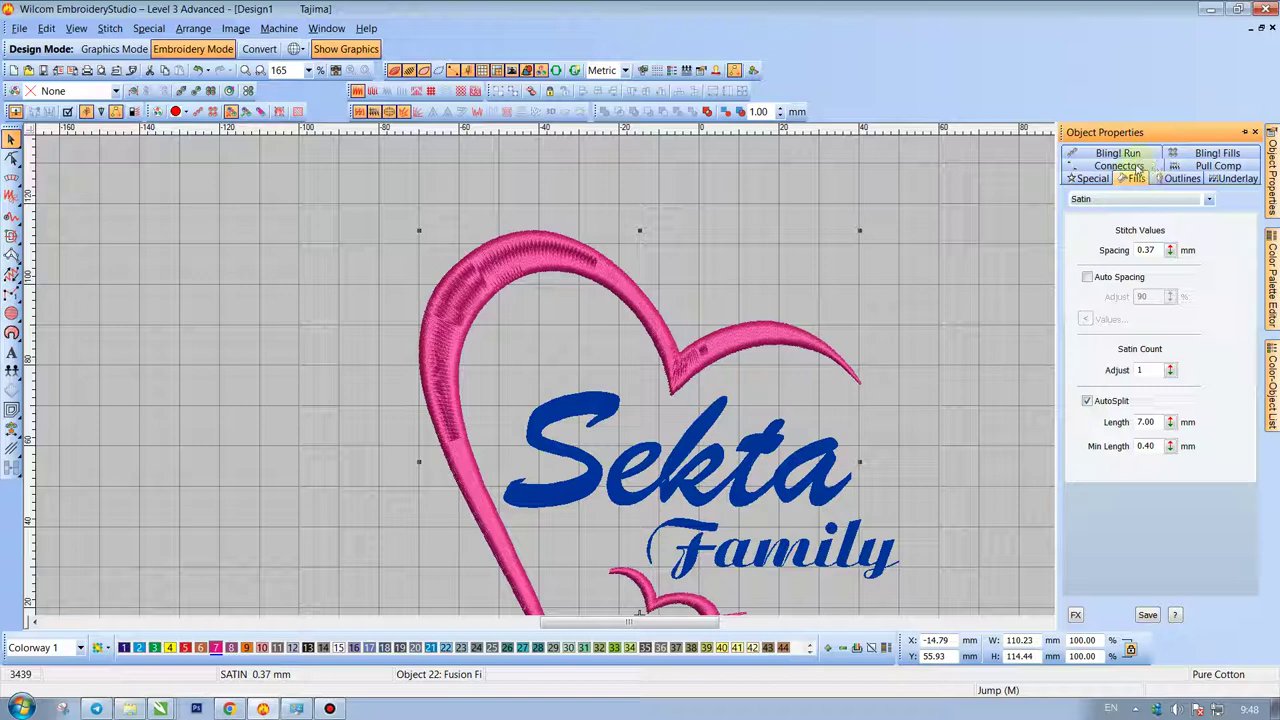
left_click(1092, 178)
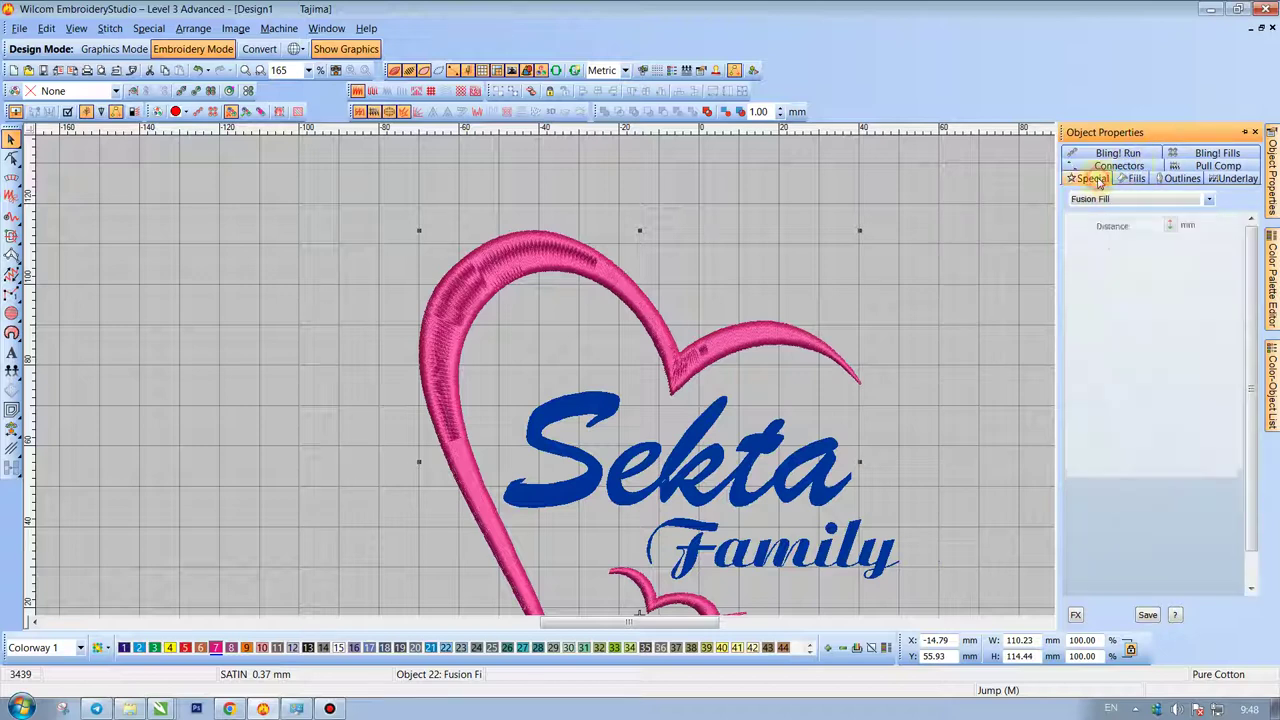
left_click(1148, 166)
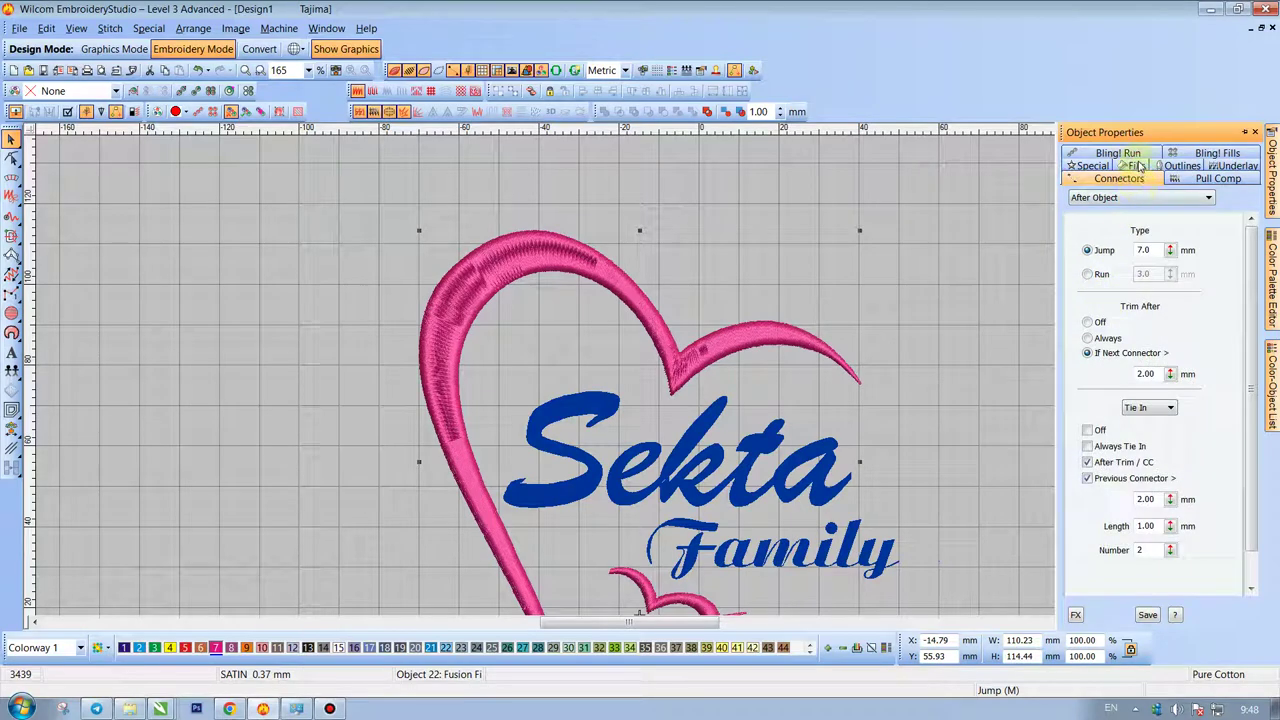
left_click(1138, 166)
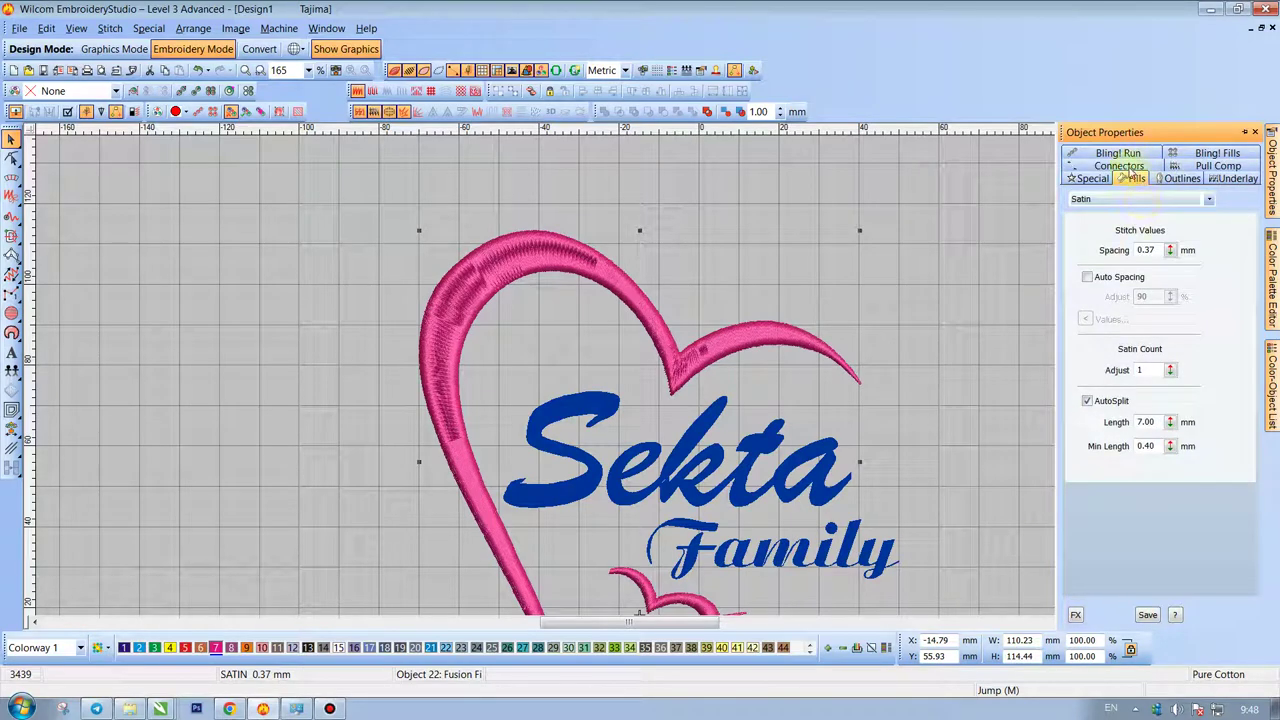
left_click(1103, 179)
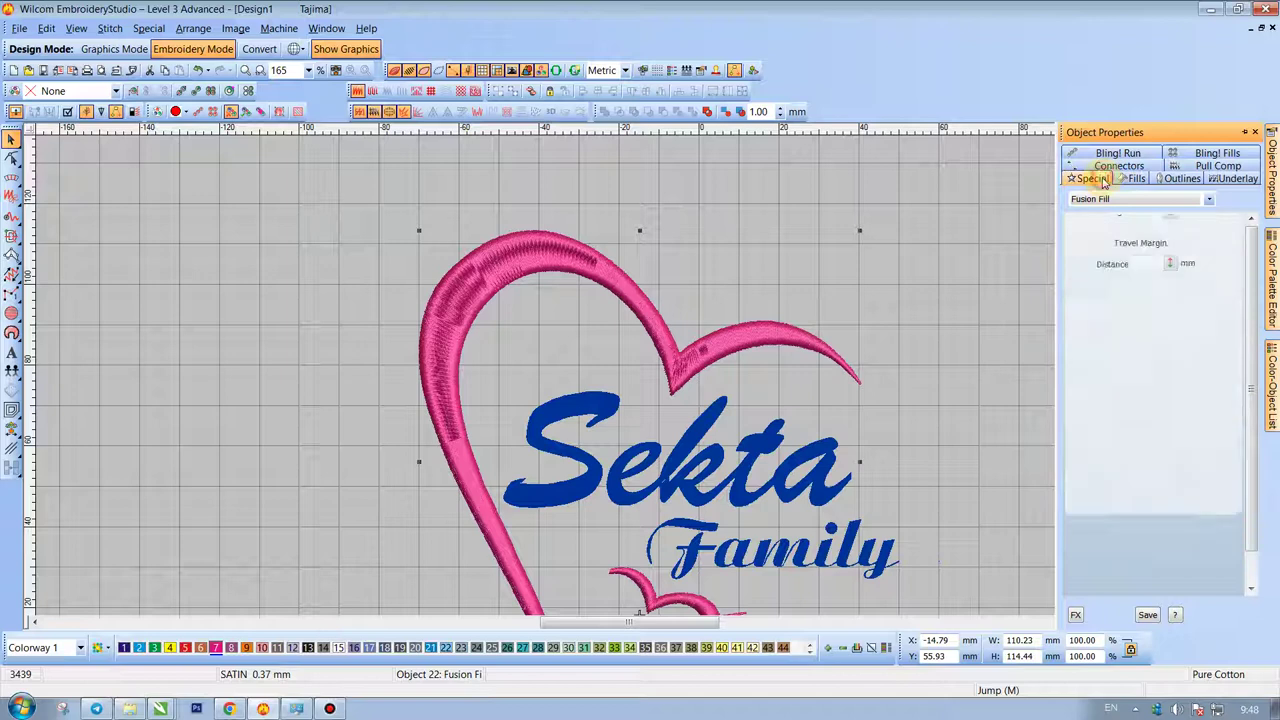
left_click(1210, 167)
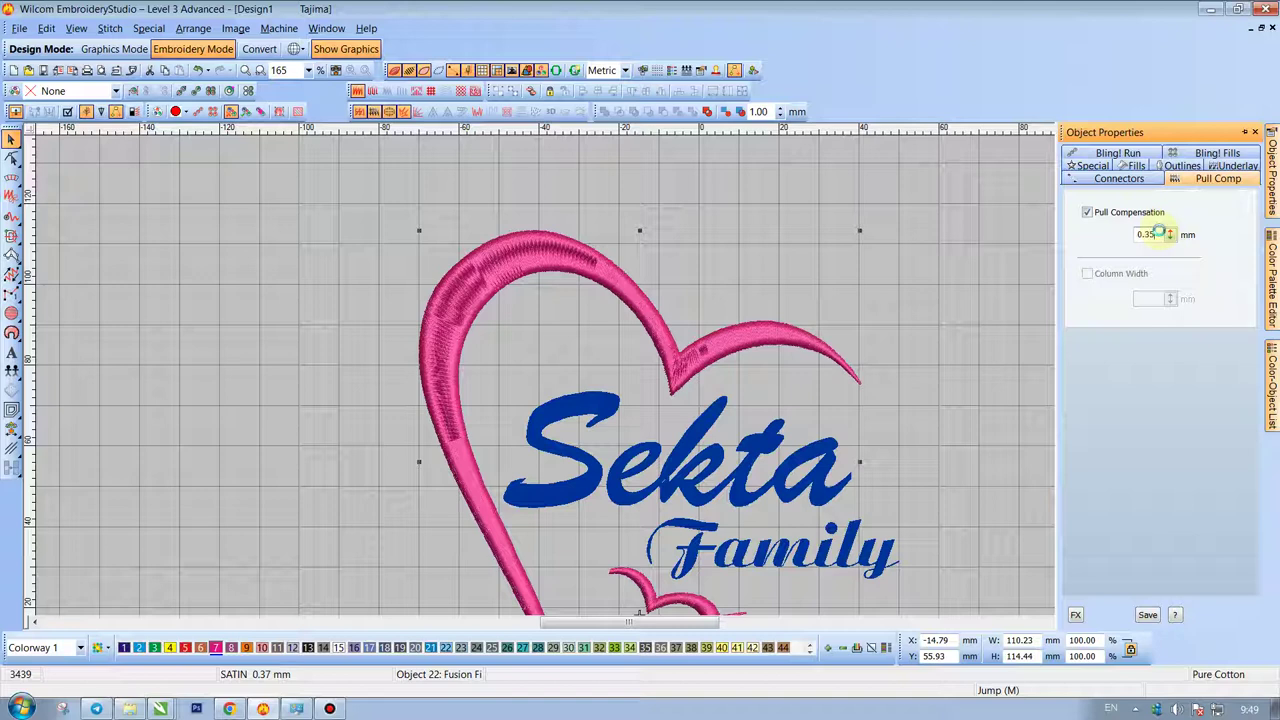
Review the large heart's underlay and satin fill settings, and deselect it.
left_click(1226, 166)
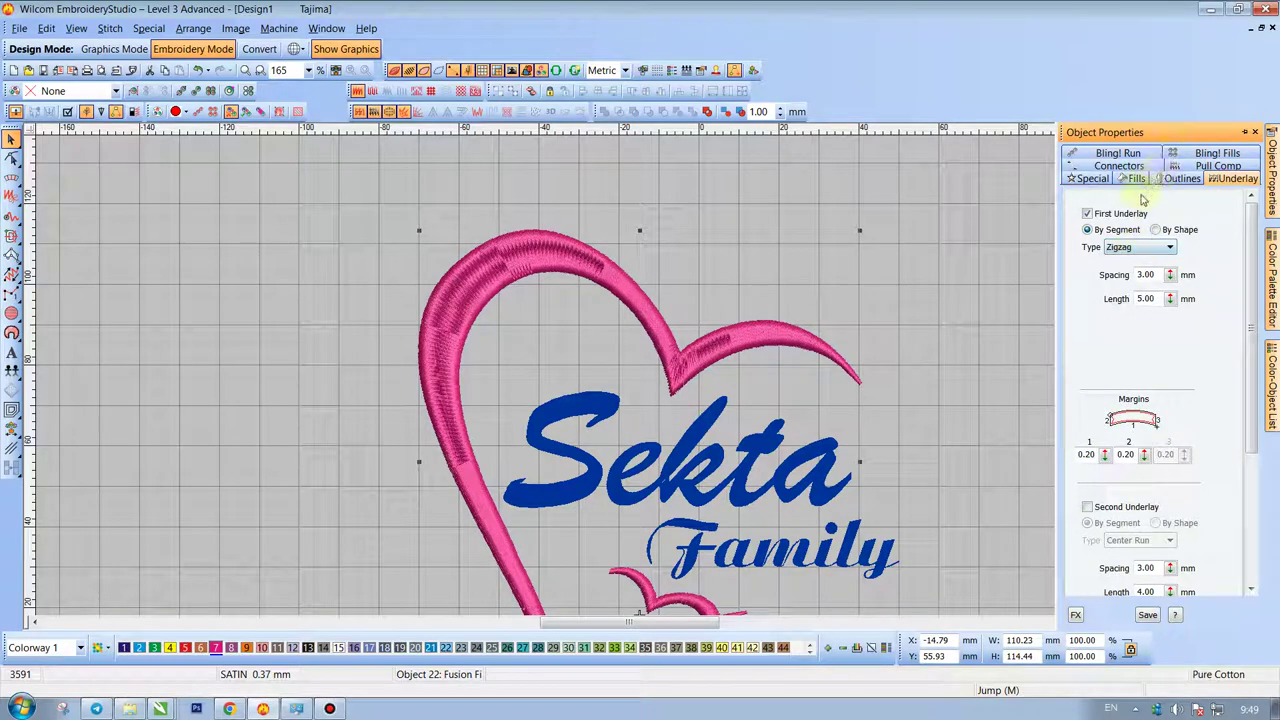
left_click(1125, 248)
left_click(1123, 249)
left_click(1135, 180)
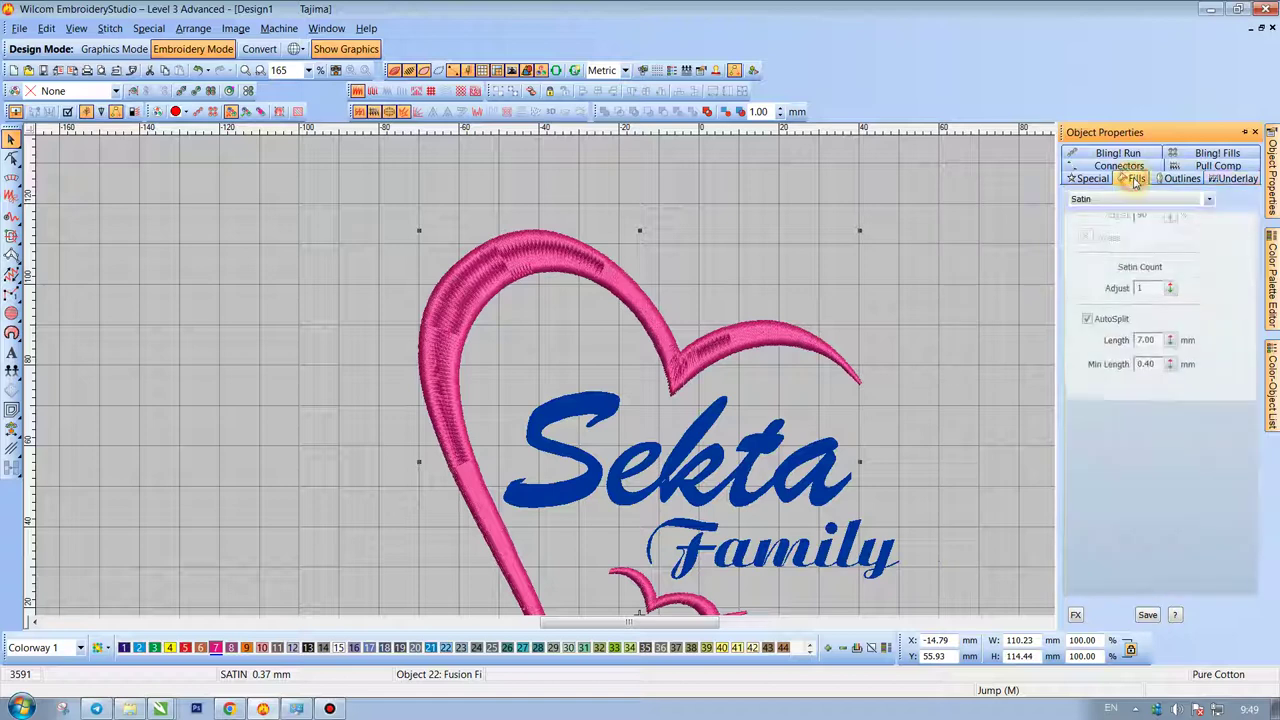
left_click(978, 256)
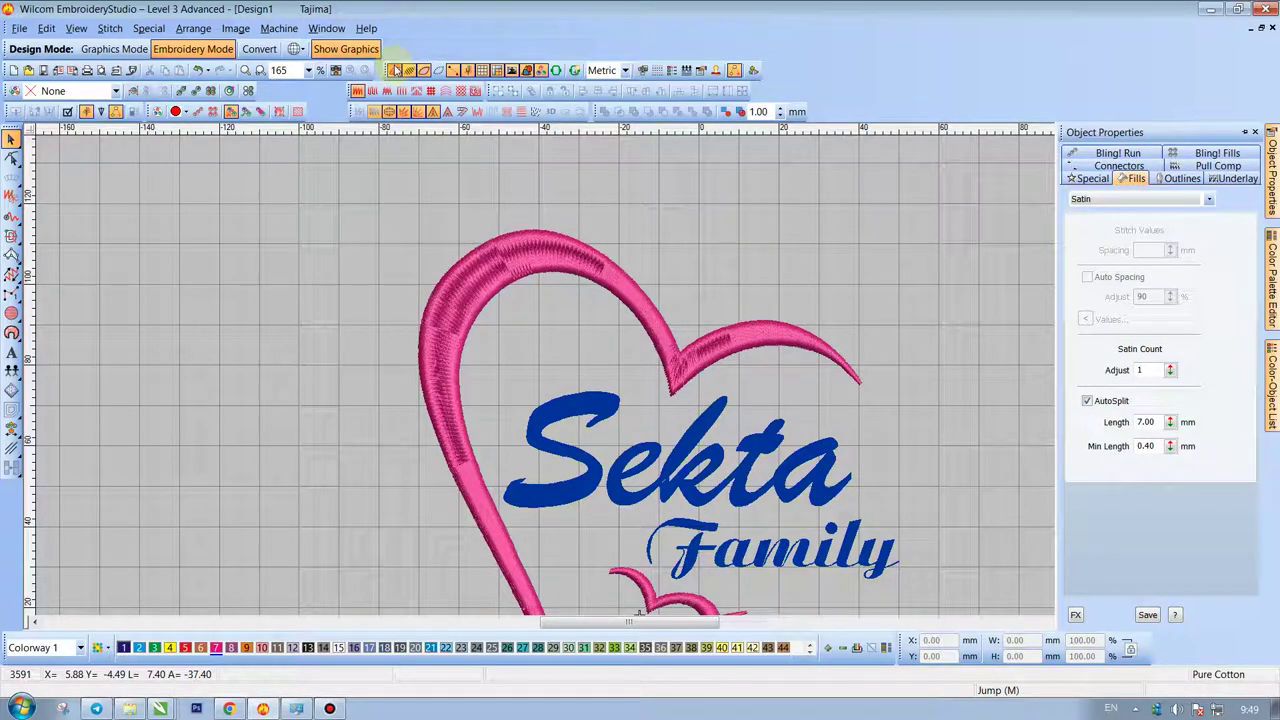
Turn off TrueView, reshape the large heart by moving its outer upper-left curve point slightly outward, and restore TrueView.
left_click(396, 70)
key("h")
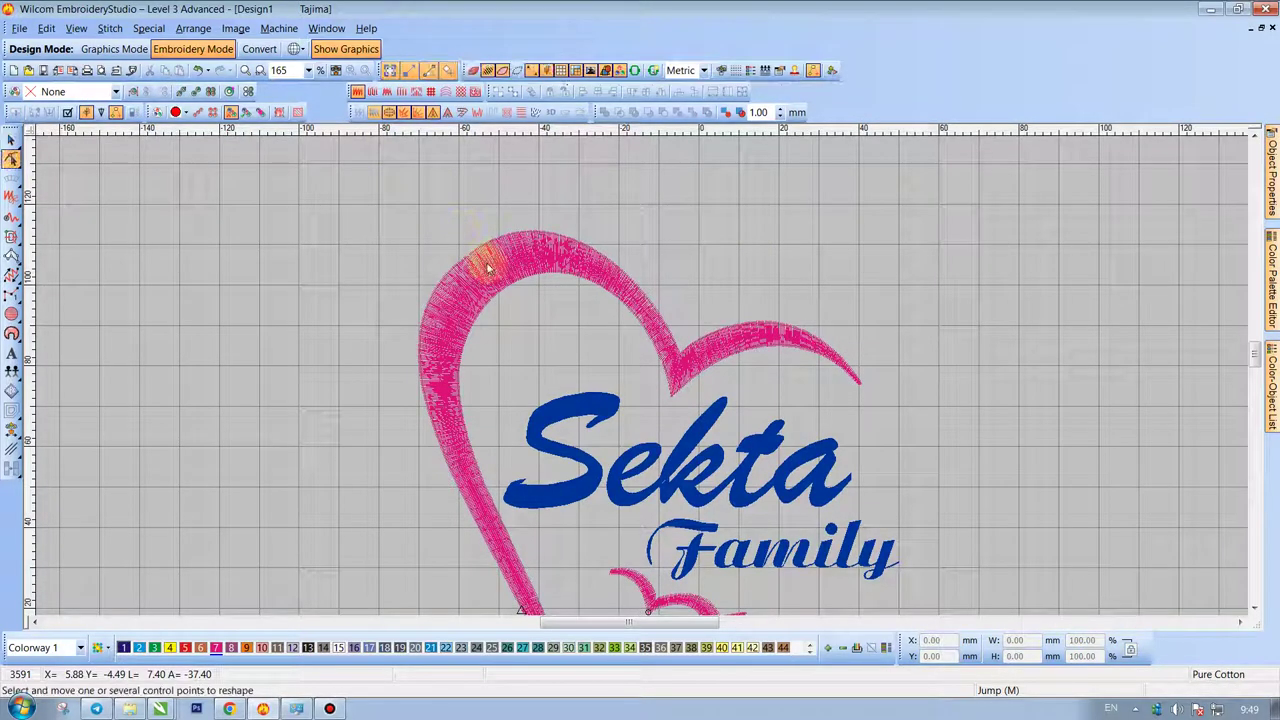
left_click(489, 264)
scroll(494, 268, "up", 2)
scroll(644, 380, "down", 1)
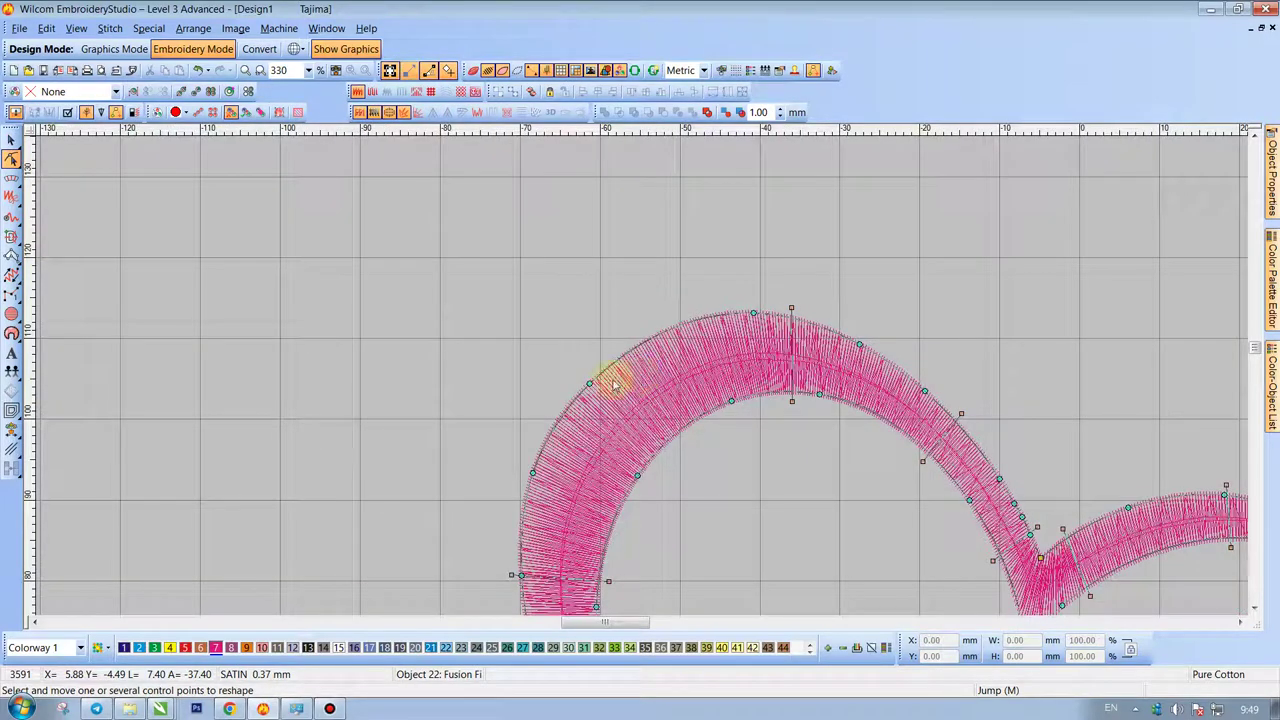
left_click_drag(589, 381, 586, 376)
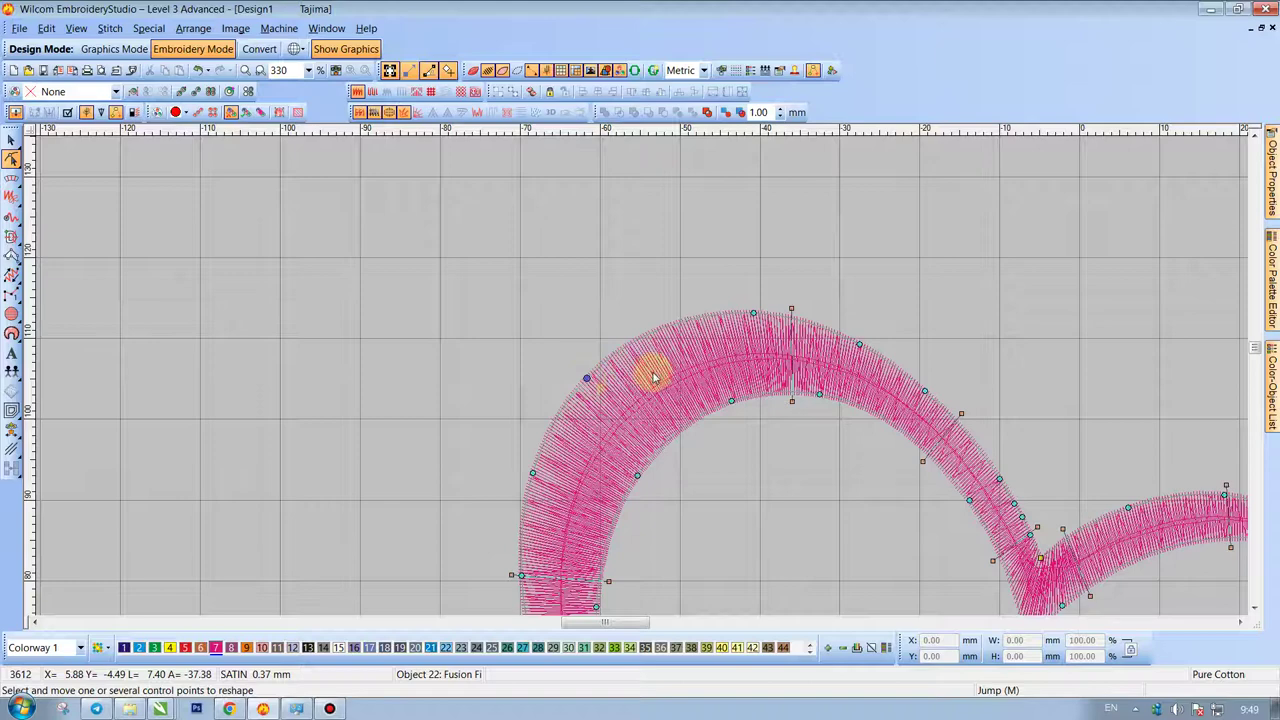
scroll(645, 380, "down", 1)
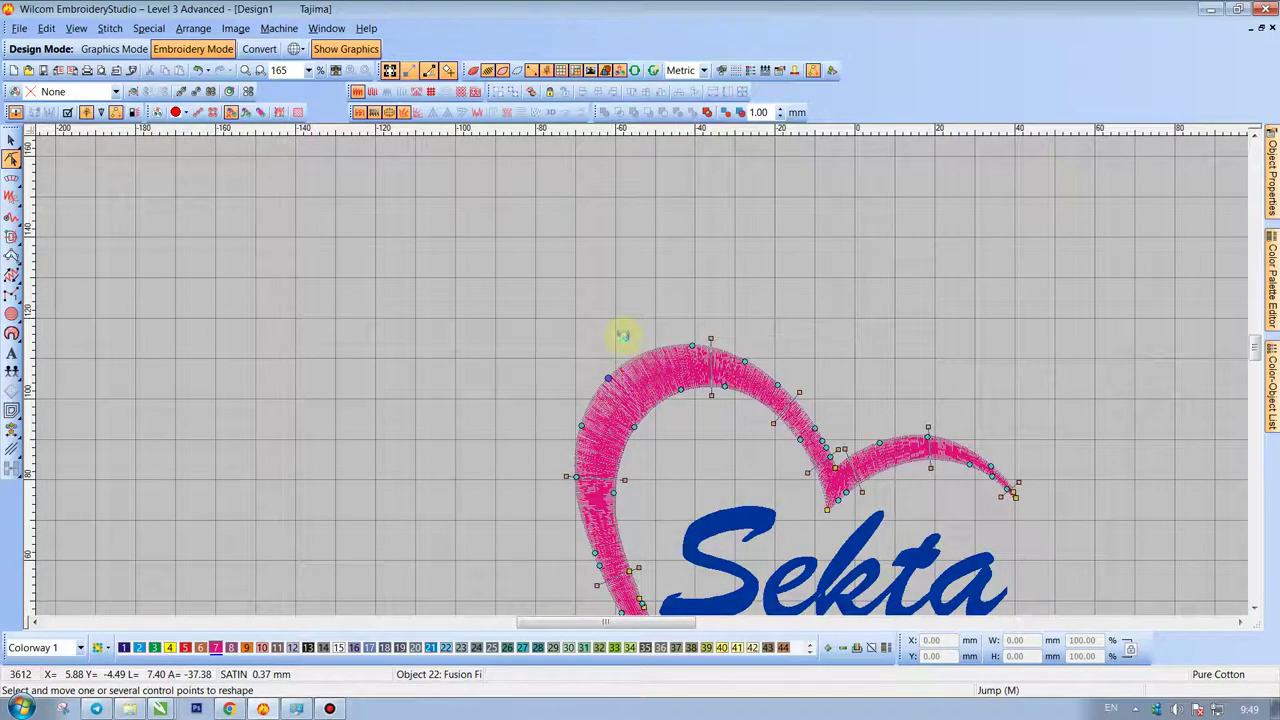
key("t")
left_click(11, 140)
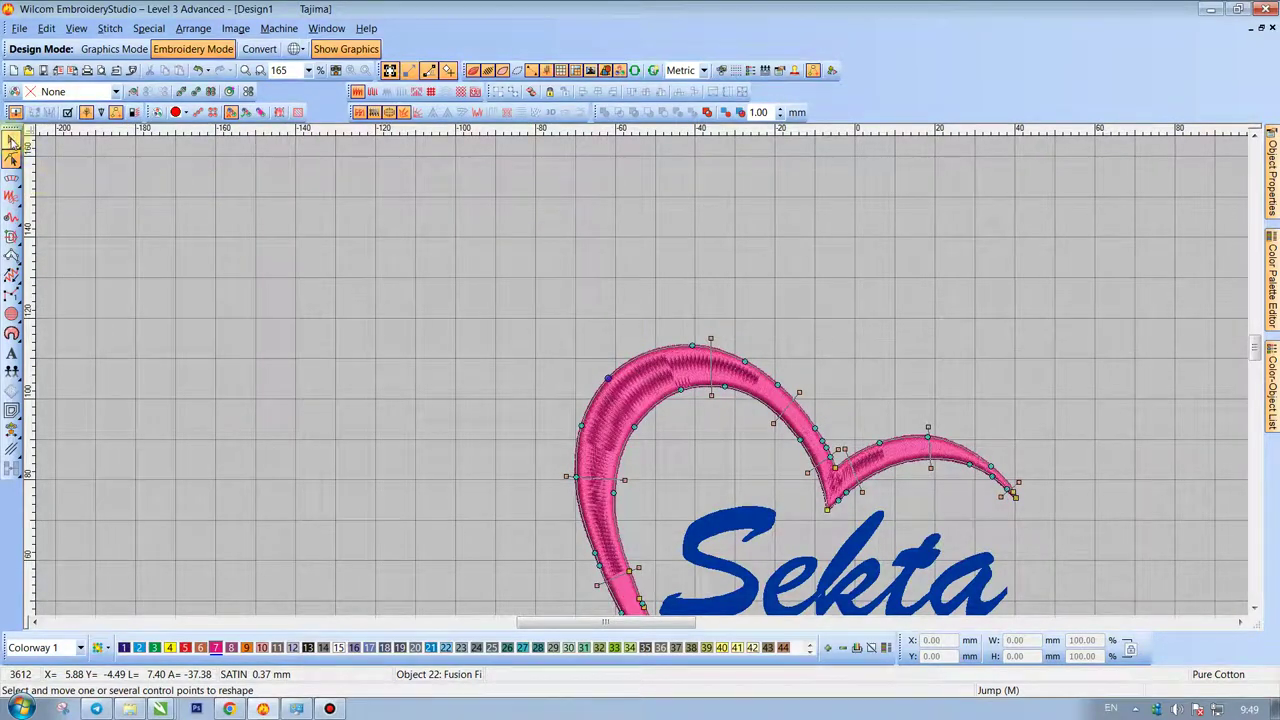
Set the AutoSplit length of the large heart's satin fill to 6.00 mm.
scroll(645, 383, "down", 1)
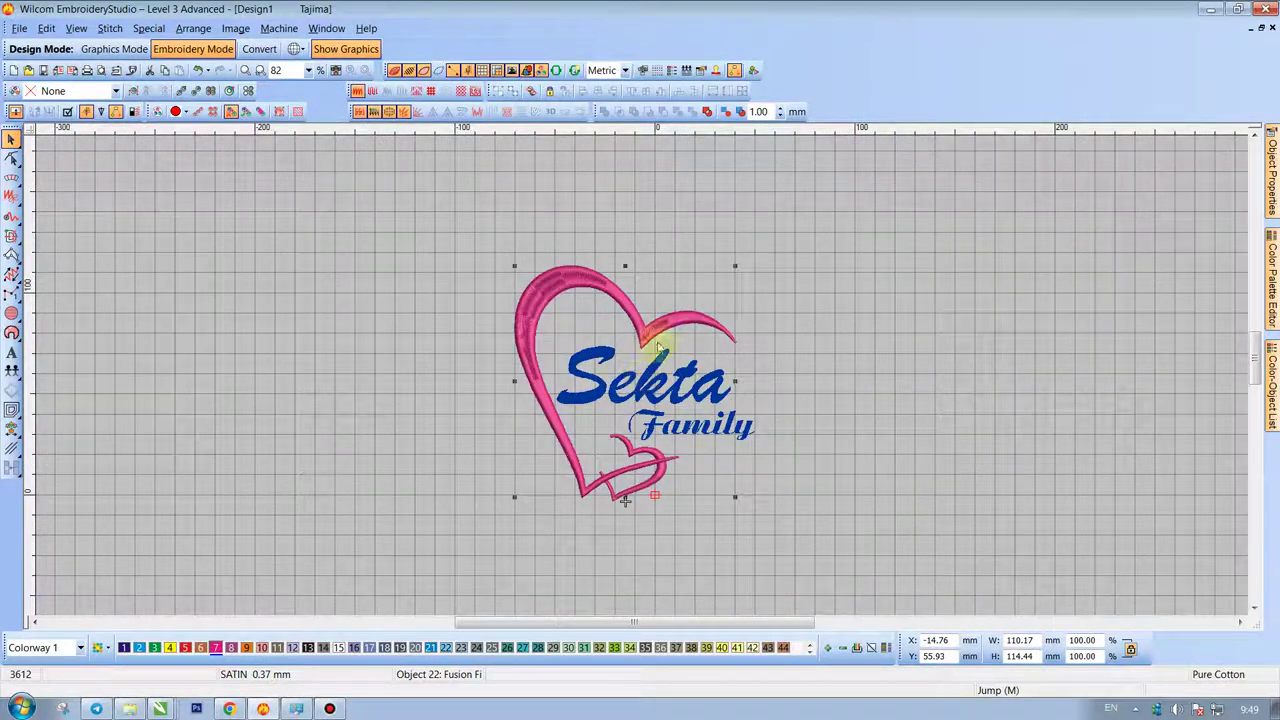
scroll(588, 370, "up", 1)
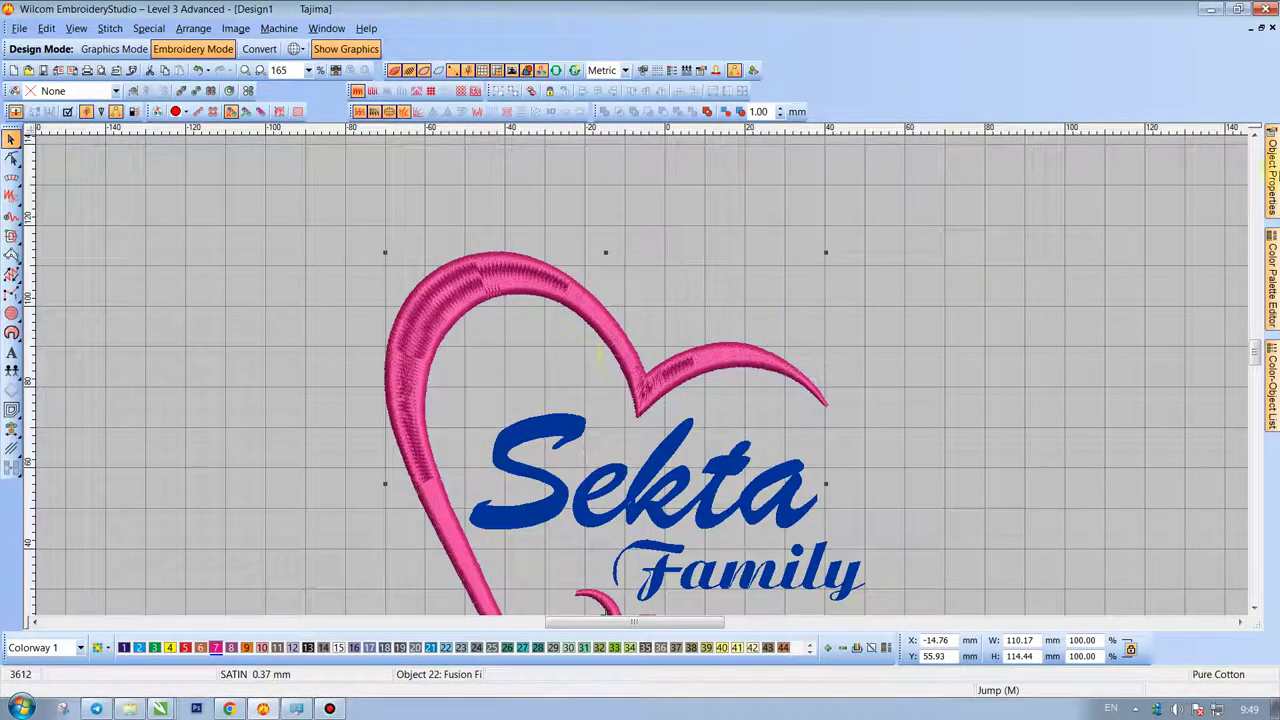
left_click(1272, 172)
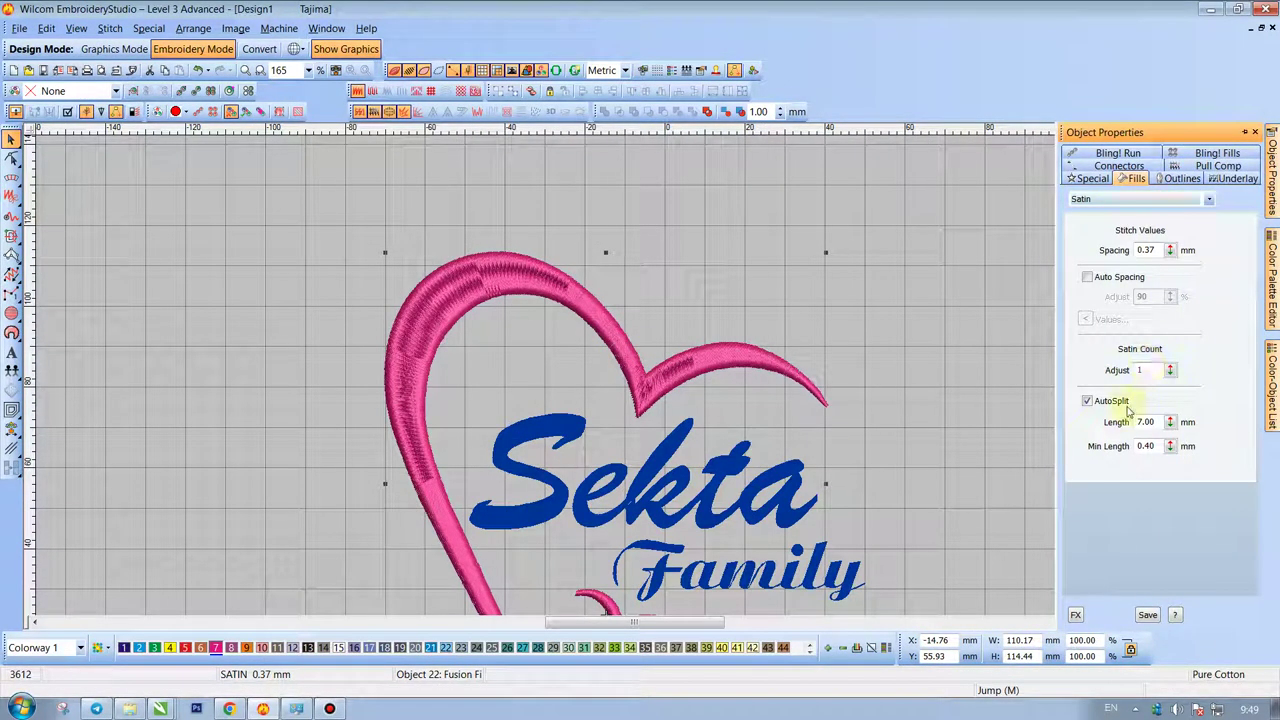
left_click_drag(1172, 428, 1108, 449)
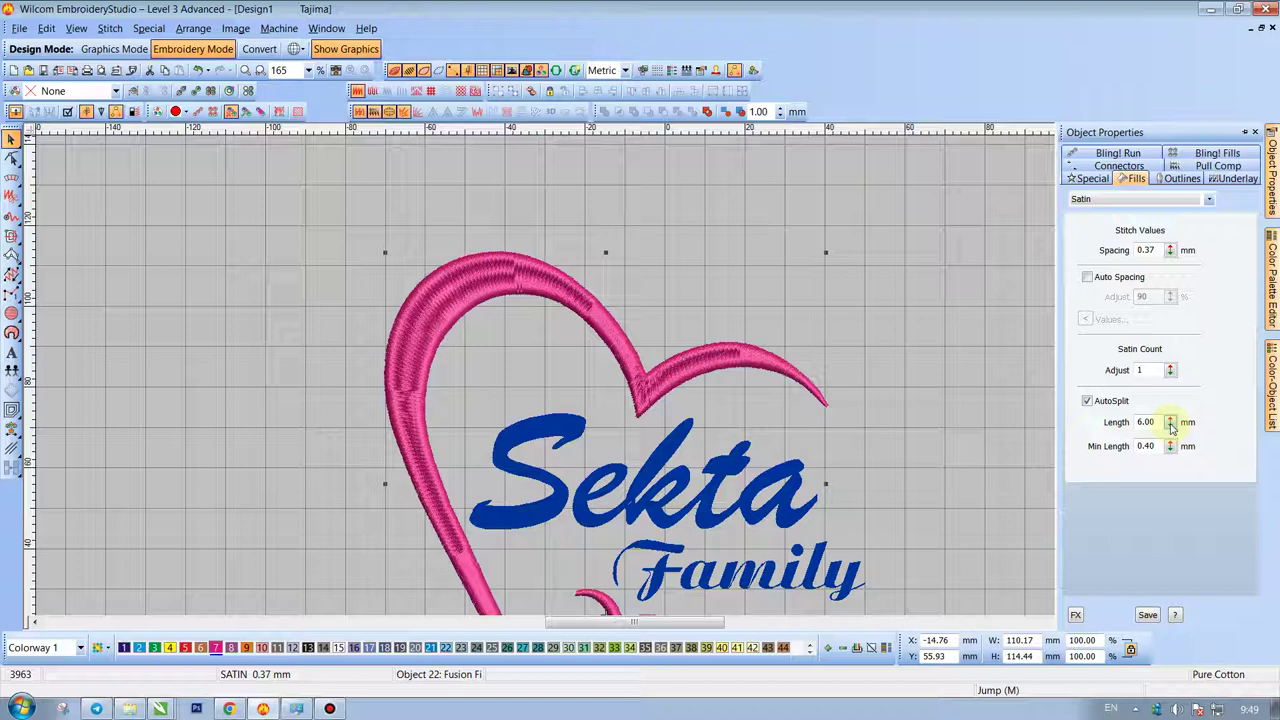
Try an AutoSplit length of 5.50 mm on the large heart and undo it.
left_click_drag(1172, 428, 1104, 456)
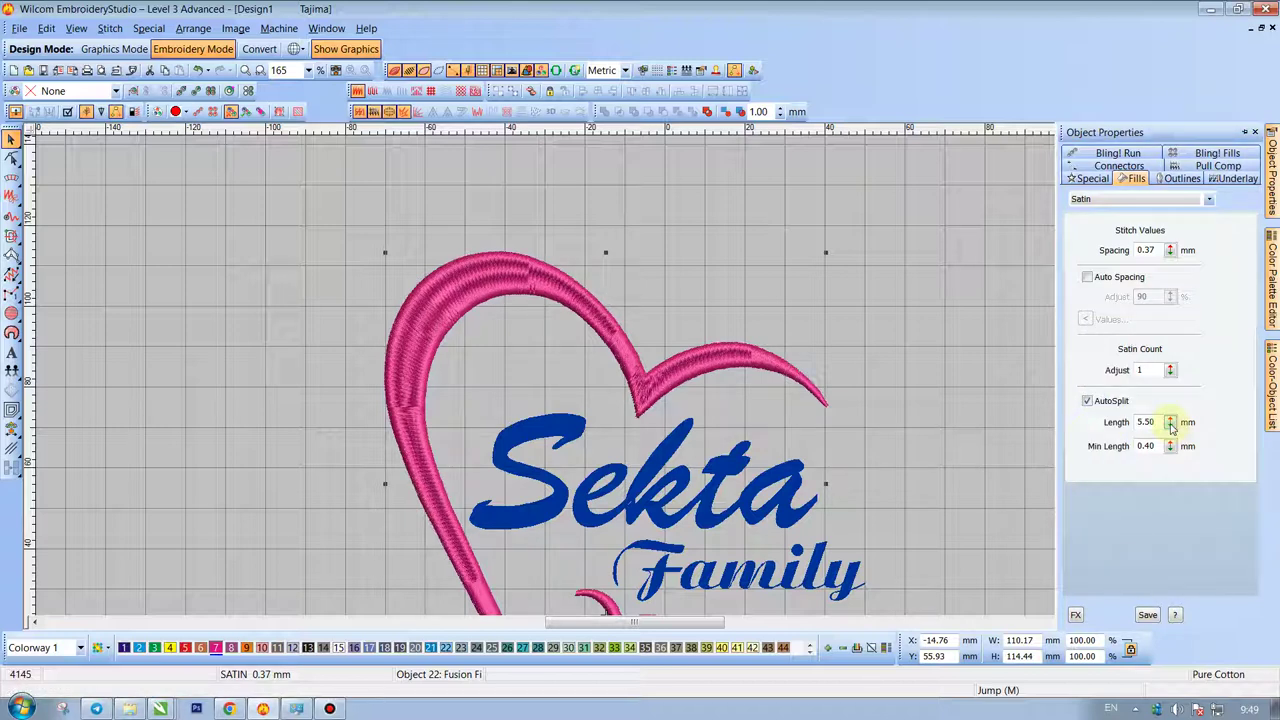
key("ctrl+z")
left_click(921, 254)
Move the small heart after the large heart in the stitching sequence of the magenta colour block.
scroll(685, 420, "down", 1)
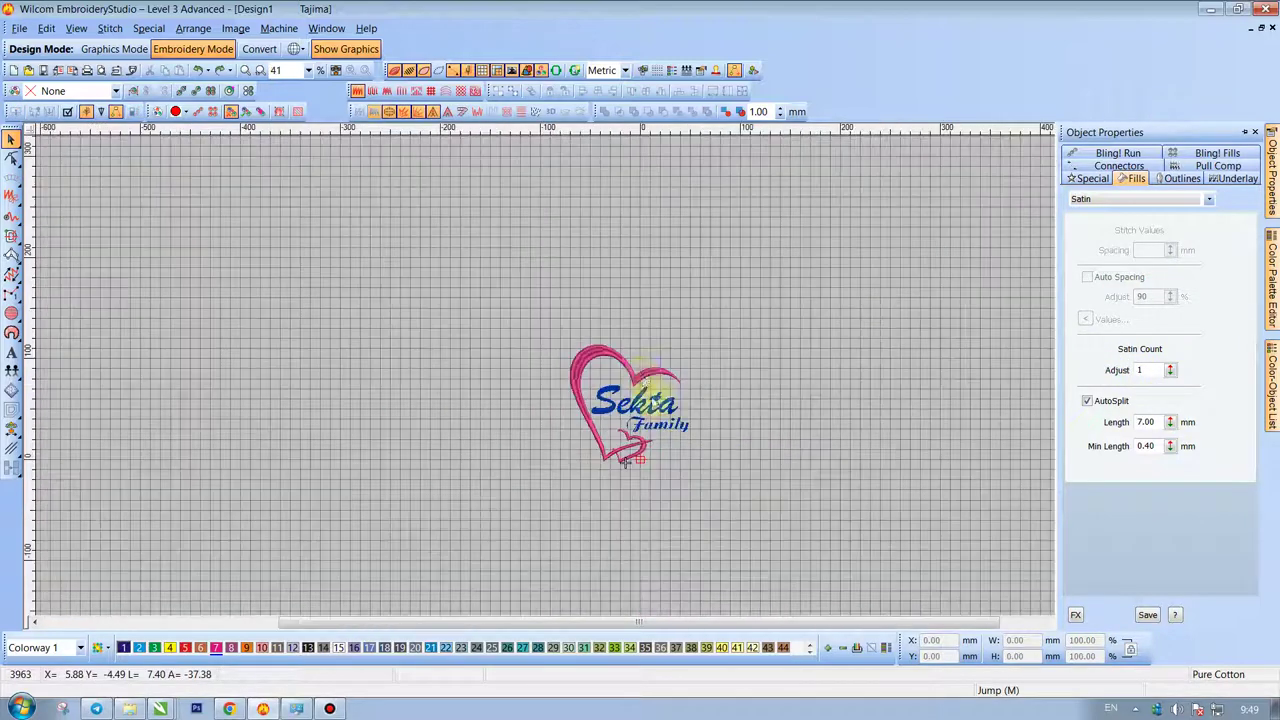
scroll(657, 400, "up", 2)
scroll(660, 400, "down", 1)
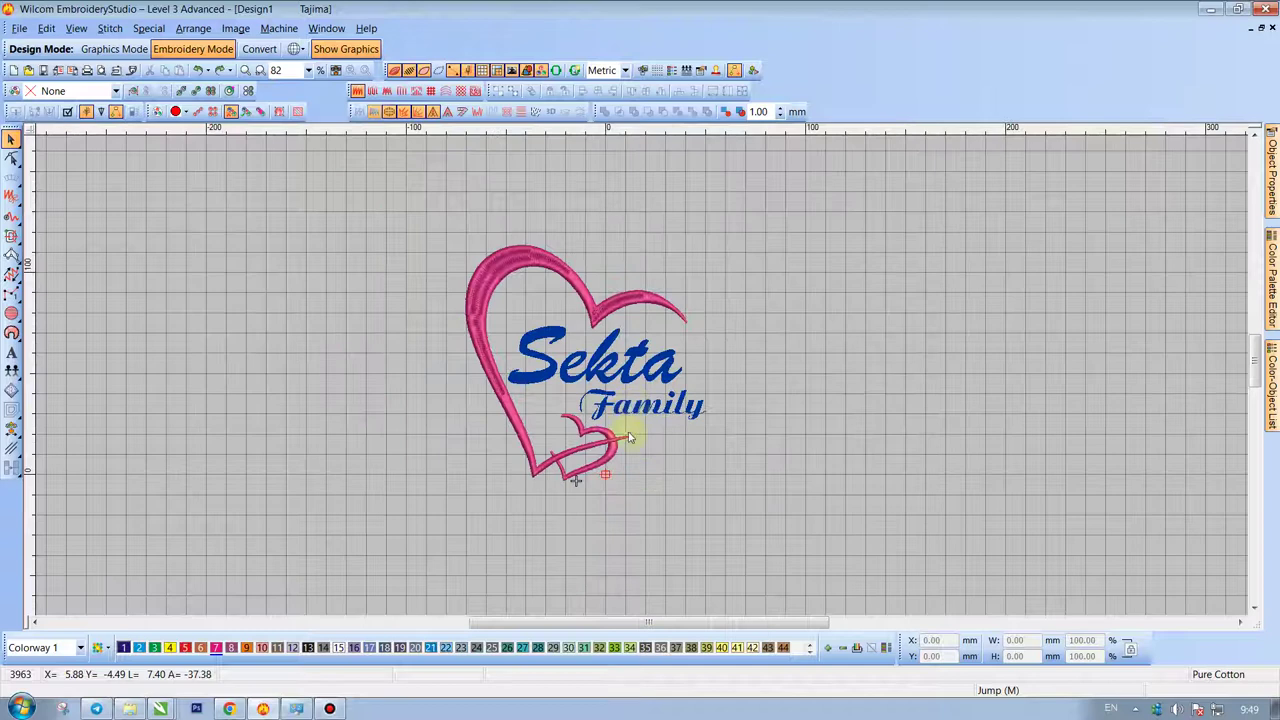
scroll(630, 400, "up", 1)
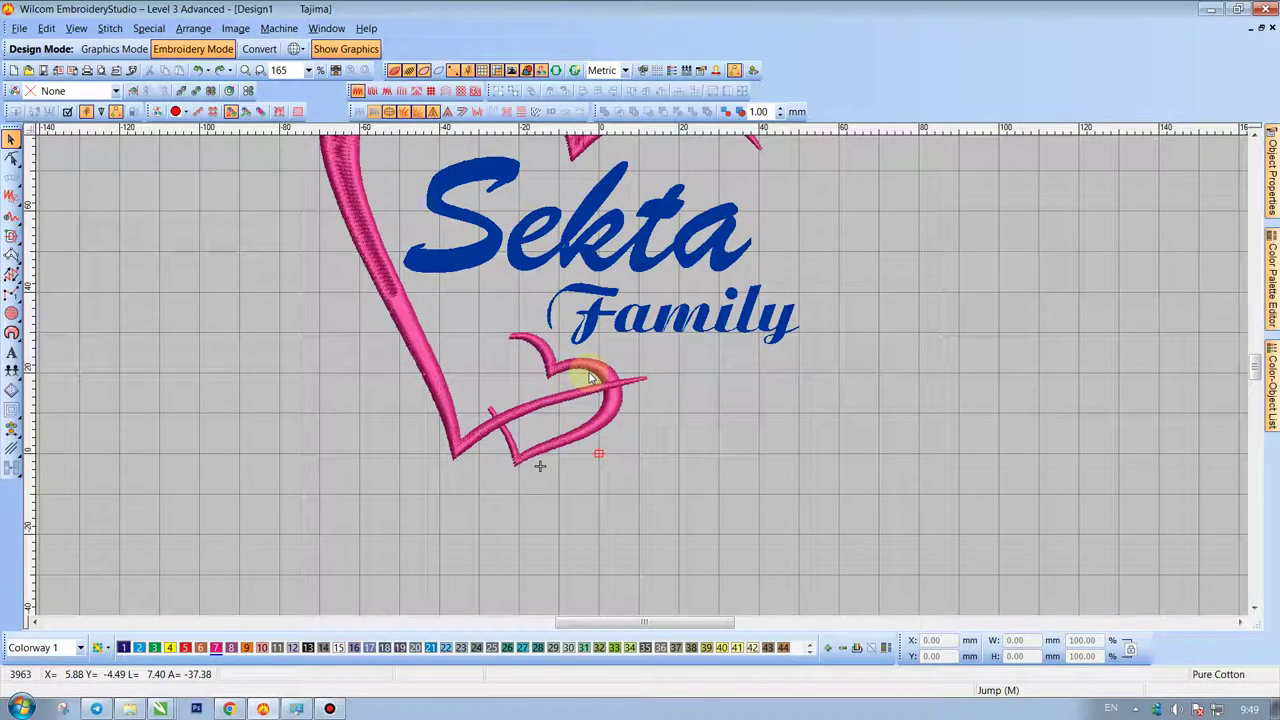
left_click(1271, 308)
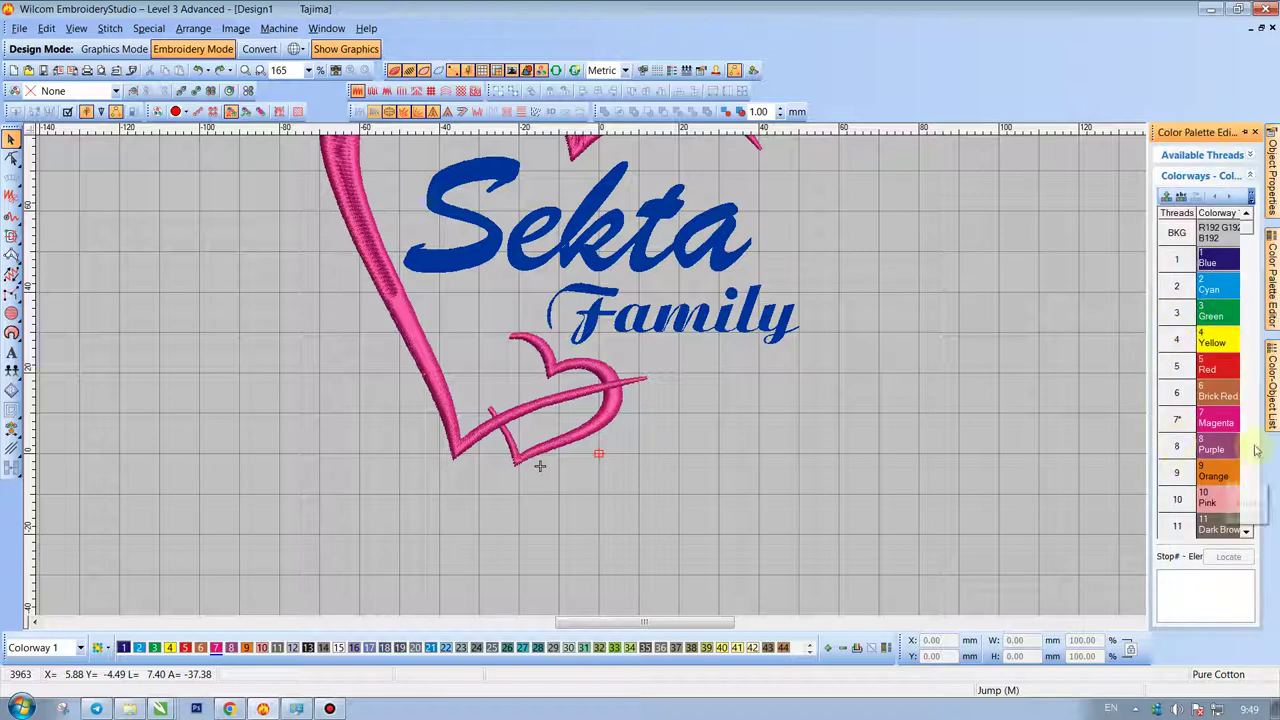
left_click(1272, 385)
left_click(1086, 190)
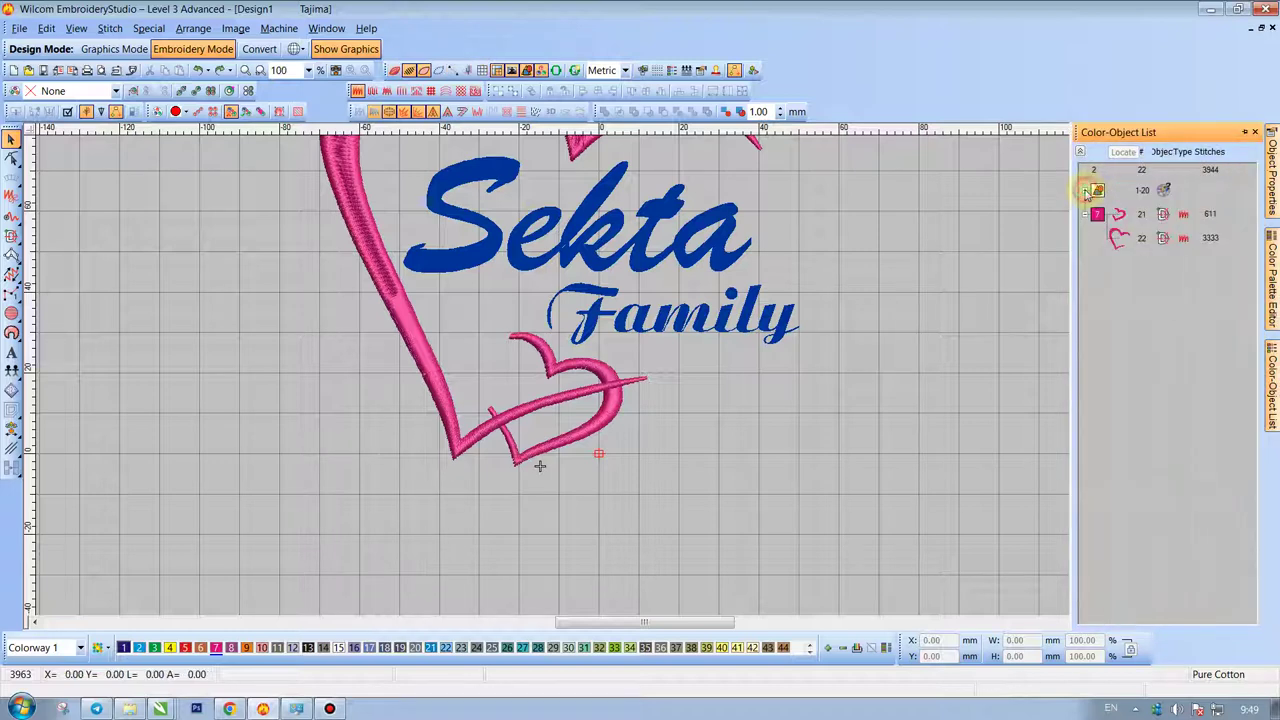
left_click(1118, 214)
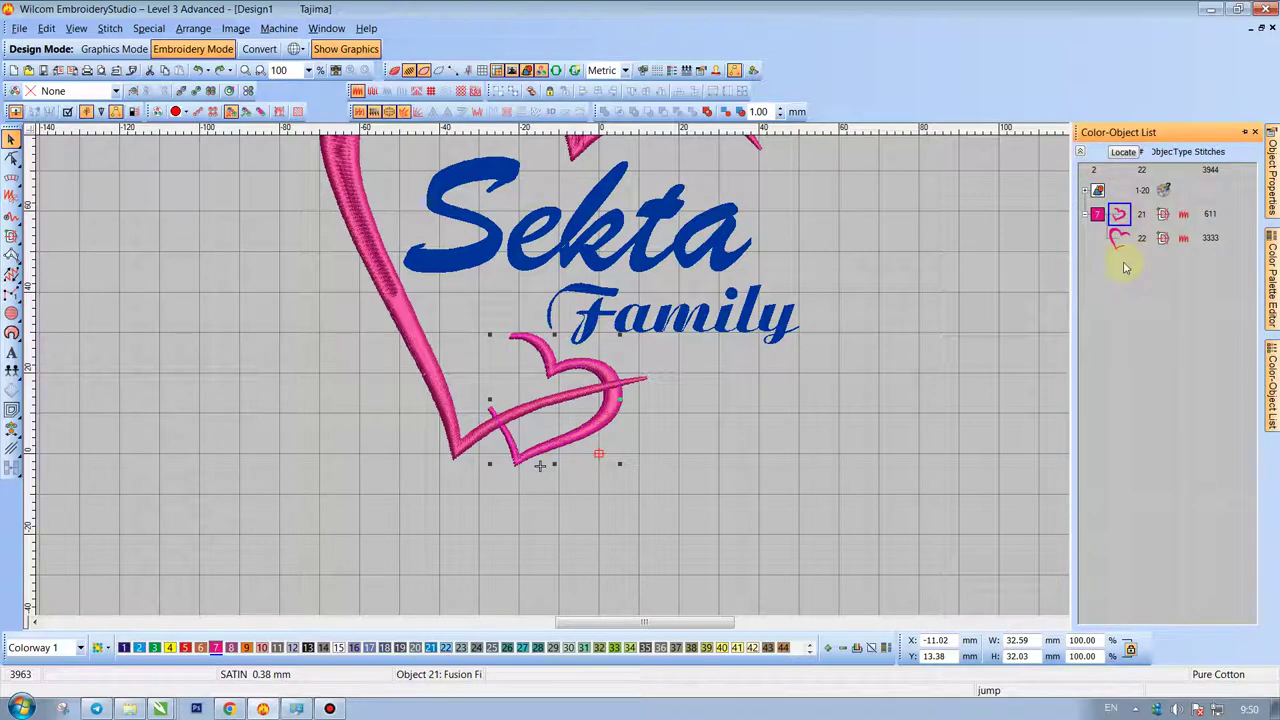
left_click(895, 300)
left_click_drag(1120, 214, 1131, 271)
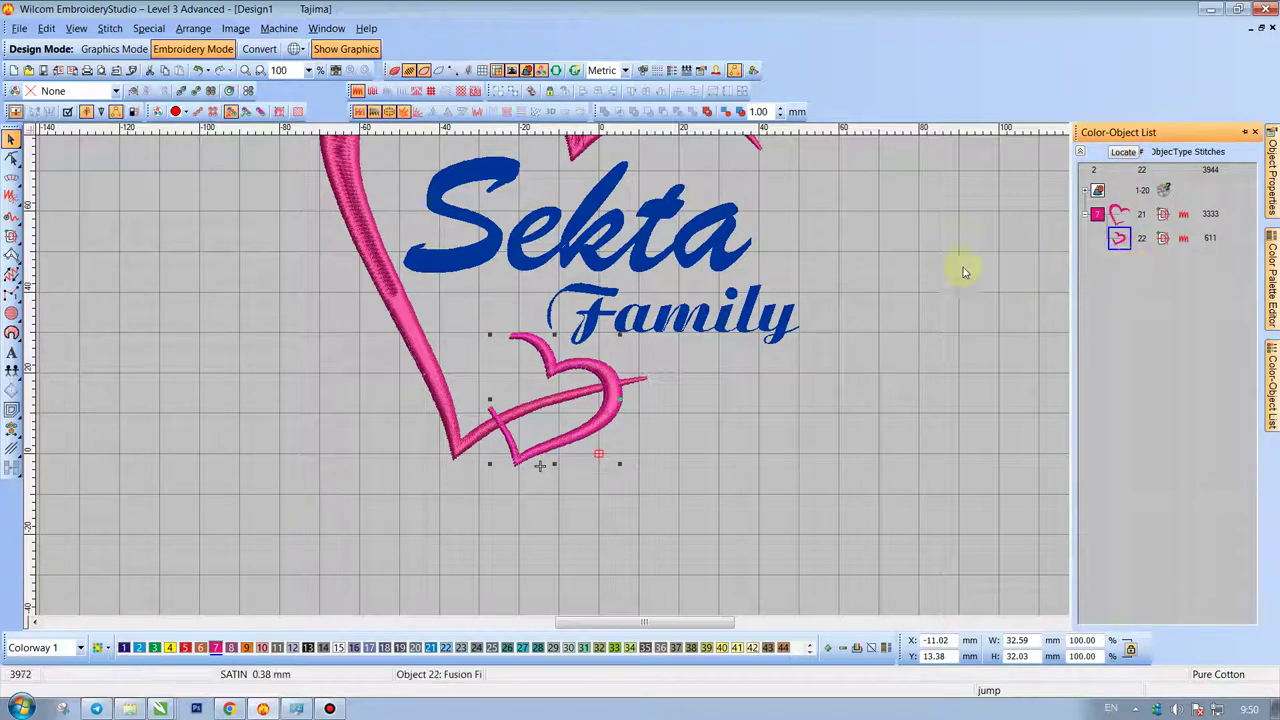
left_click(861, 266)
scroll(744, 345, "down", 1)
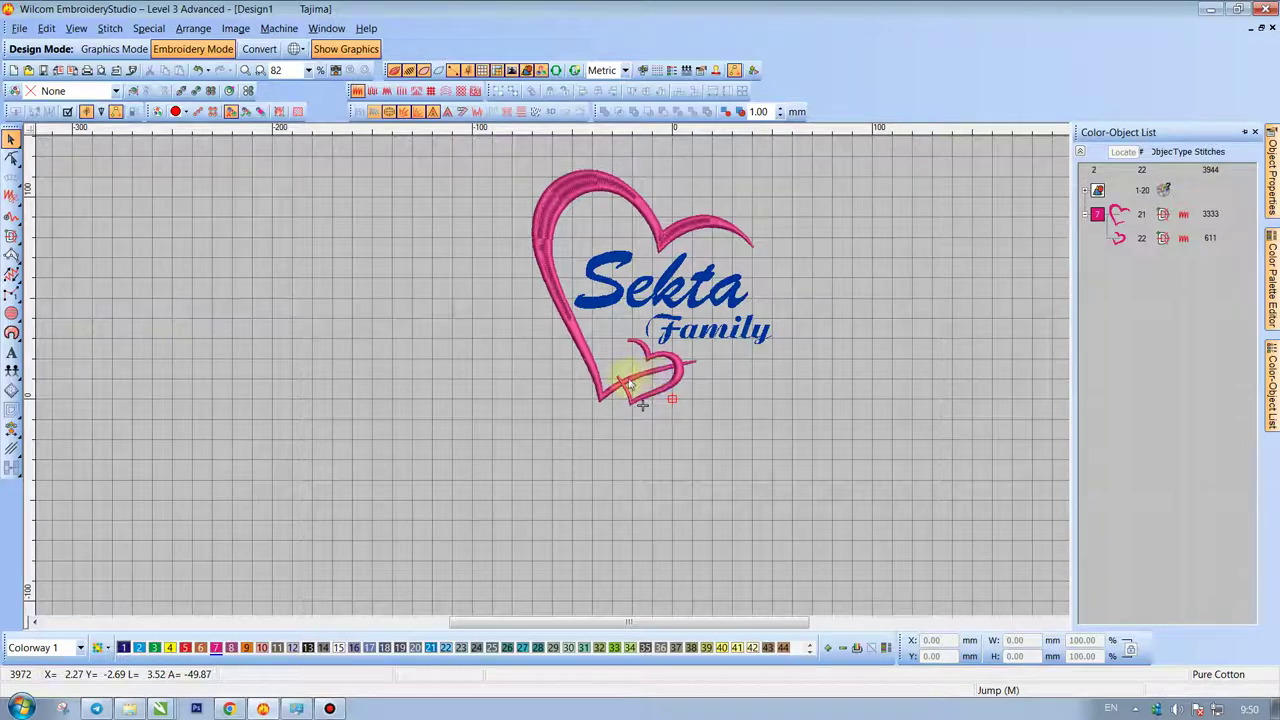
Examine the stitched hearts and the blue Sekta Family artwork at several magnifications.
scroll(645, 376, "down", 1)
scroll(658, 369, "up", 2)
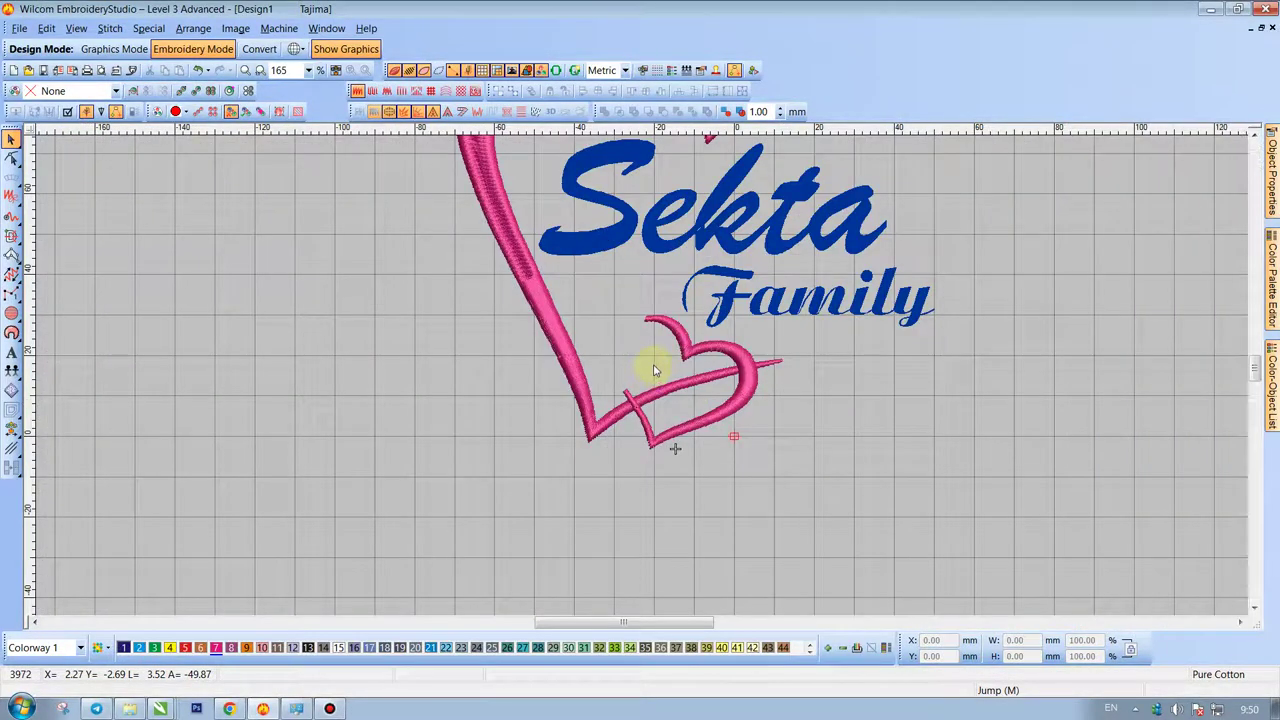
scroll(643, 386, "down", 2)
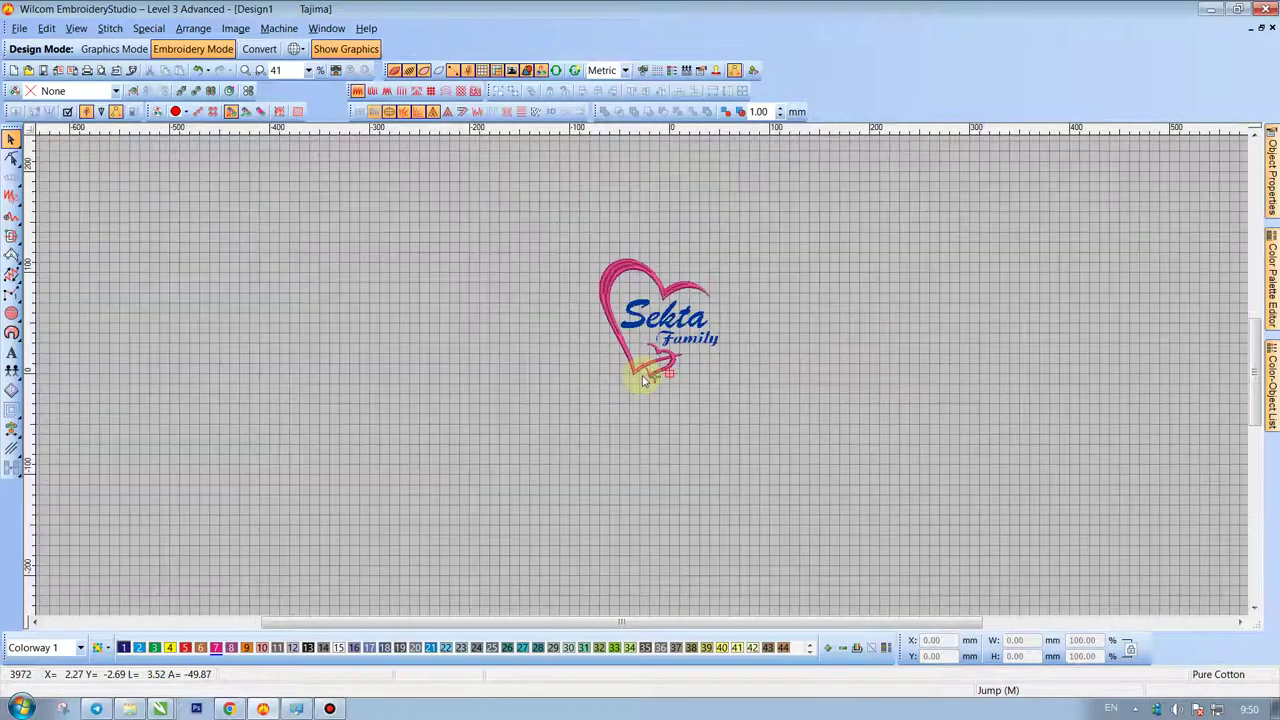
scroll(645, 378, "up", 2)
scroll(648, 376, "down", 1)
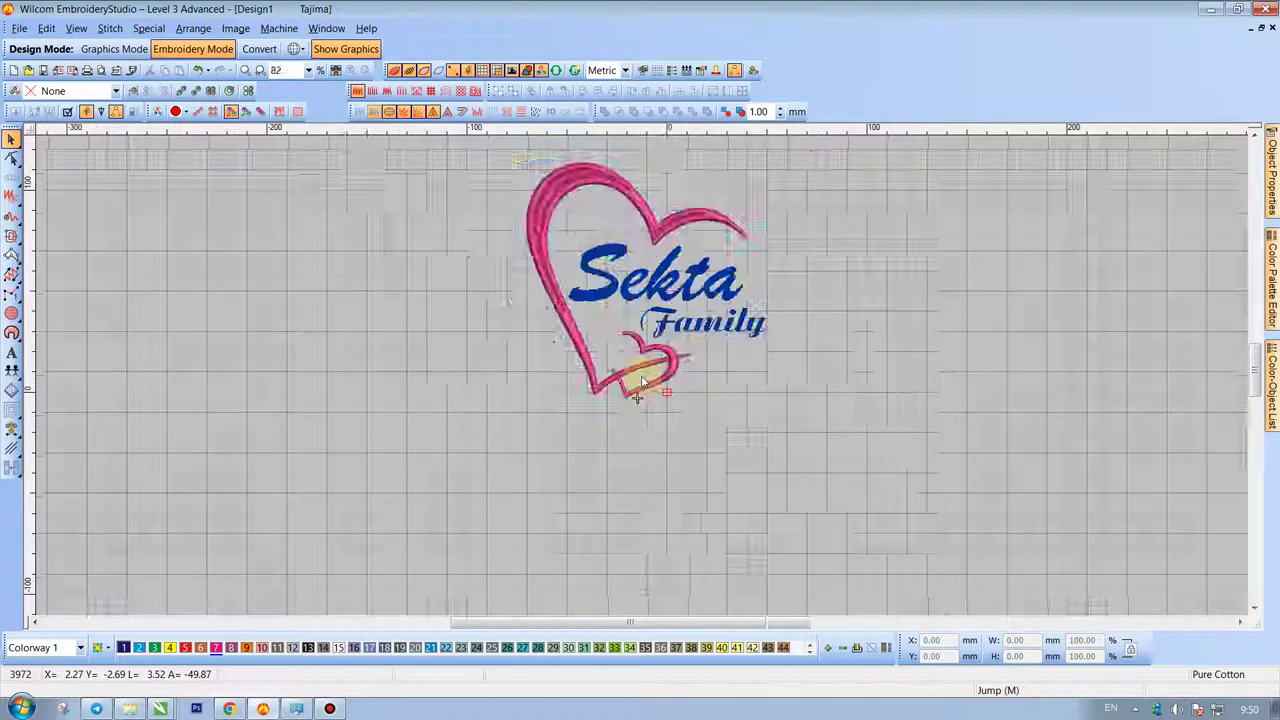
scroll(650, 373, "down", 2)
scroll(645, 388, "up", 1)
scroll(645, 386, "up", 2)
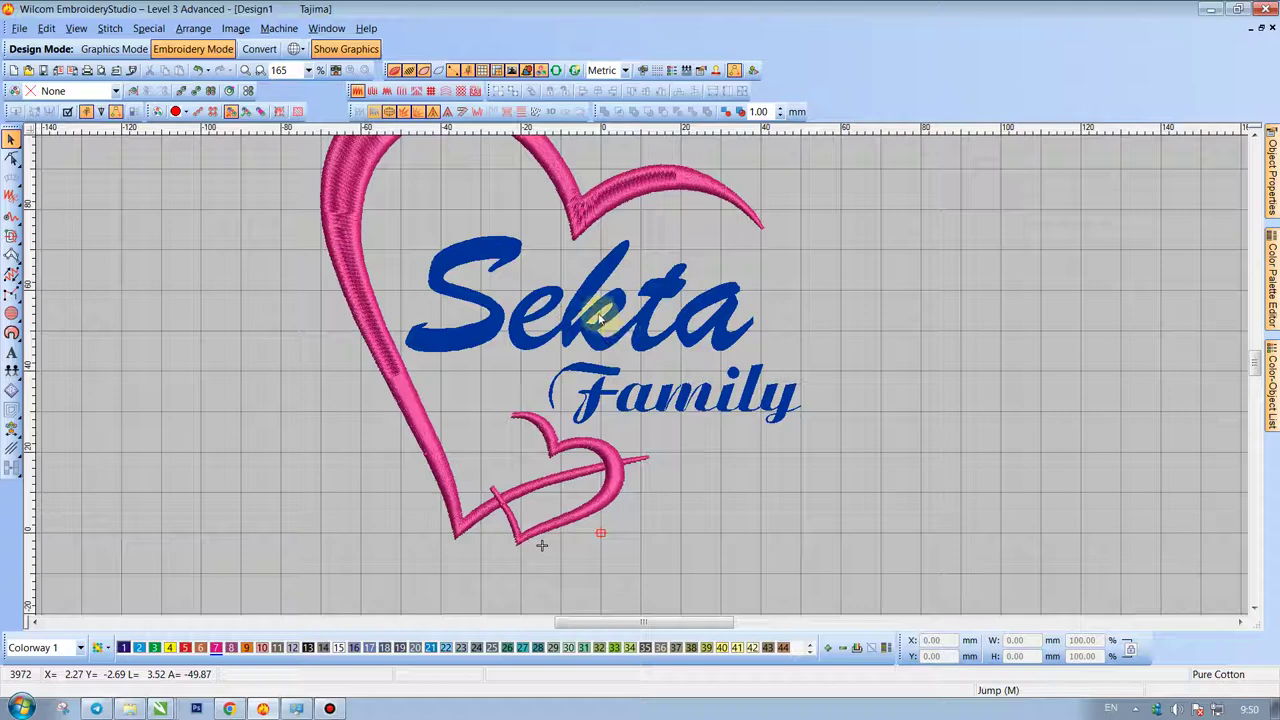
scroll(645, 380, "up", 1)
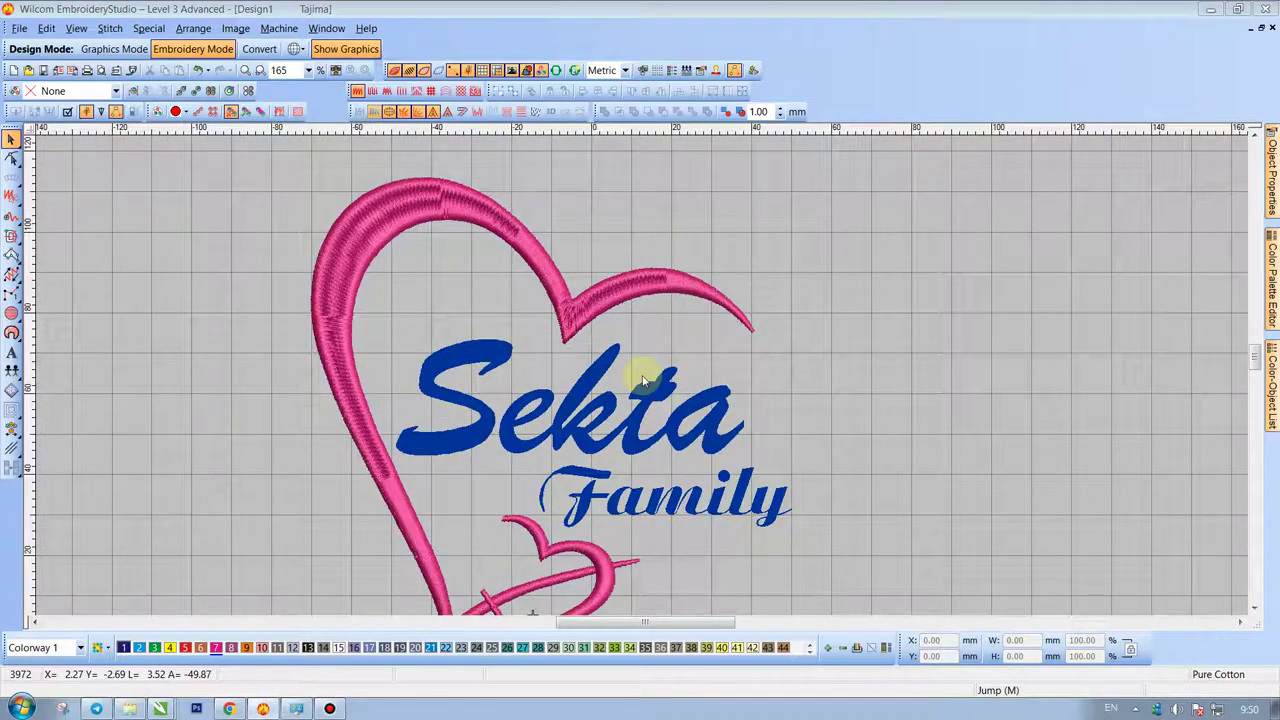
Start saving the design and go to the #HANDUK Embroidery folder.
key("ctrl+s")
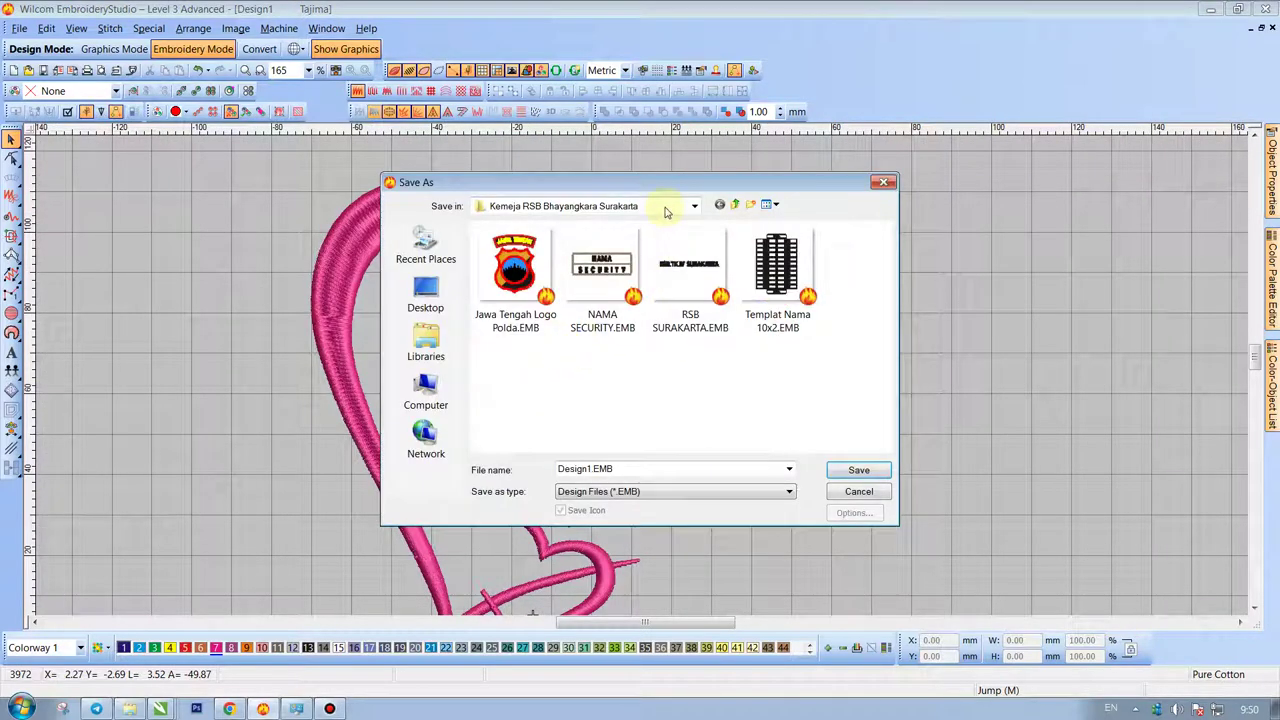
left_click(663, 207)
left_click(548, 357)
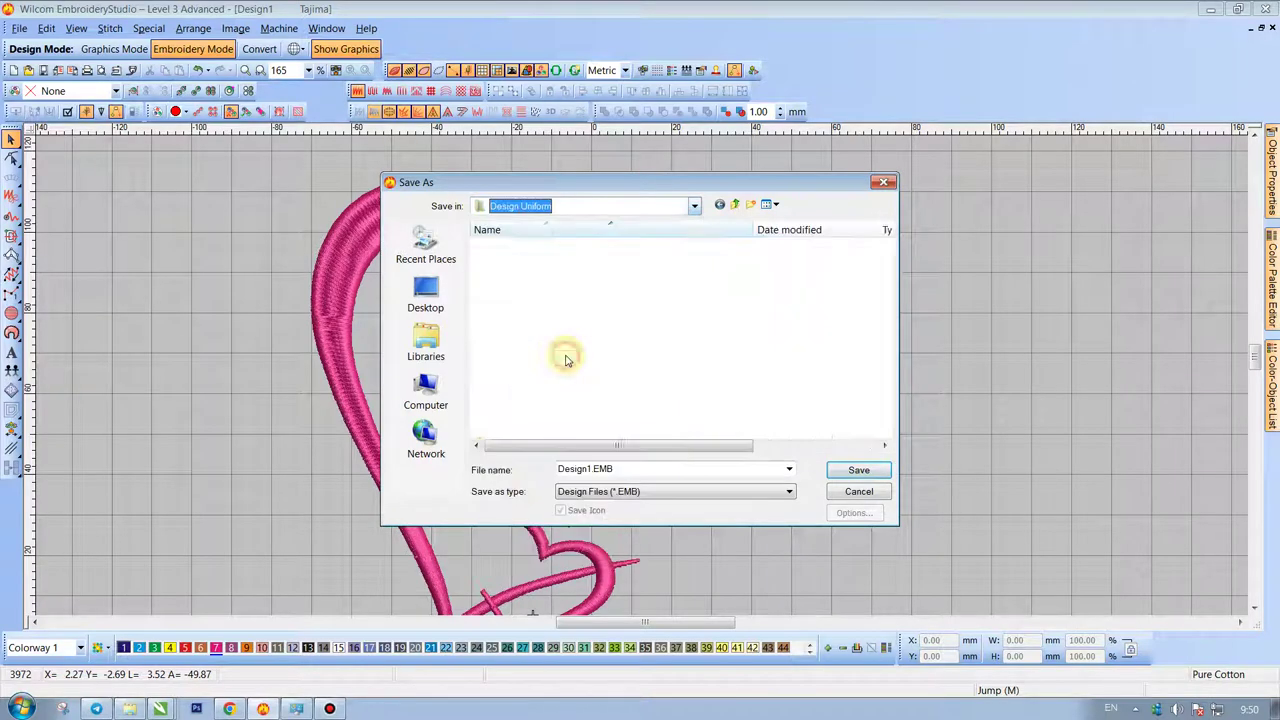
scroll(531, 340, "down", 3)
scroll(530, 310, "up", 3)
double_click(523, 248)
double_click(523, 248)
Save the design as Handuk Sekta Family in EMB format inside the Handuk Sekta Family subfolder.
left_click(519, 280)
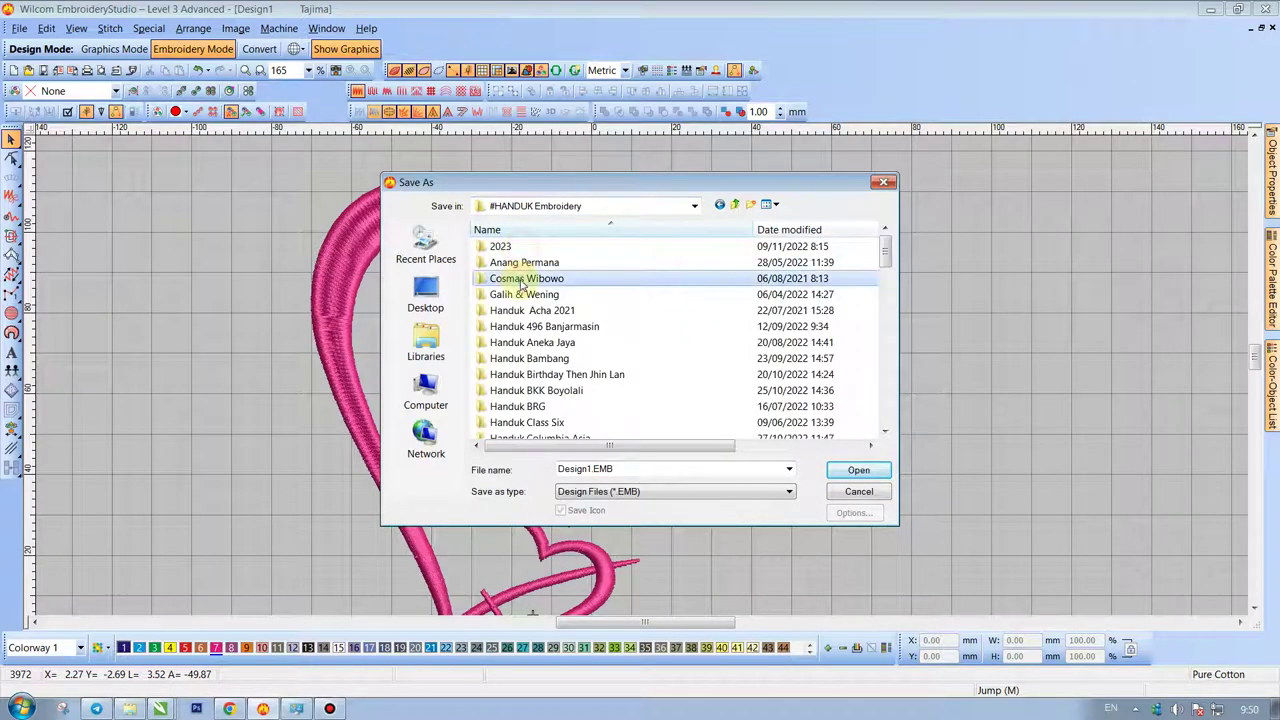
scroll(528, 343, "down", 3)
scroll(528, 365, "up", 3)
scroll(532, 362, "down", 6)
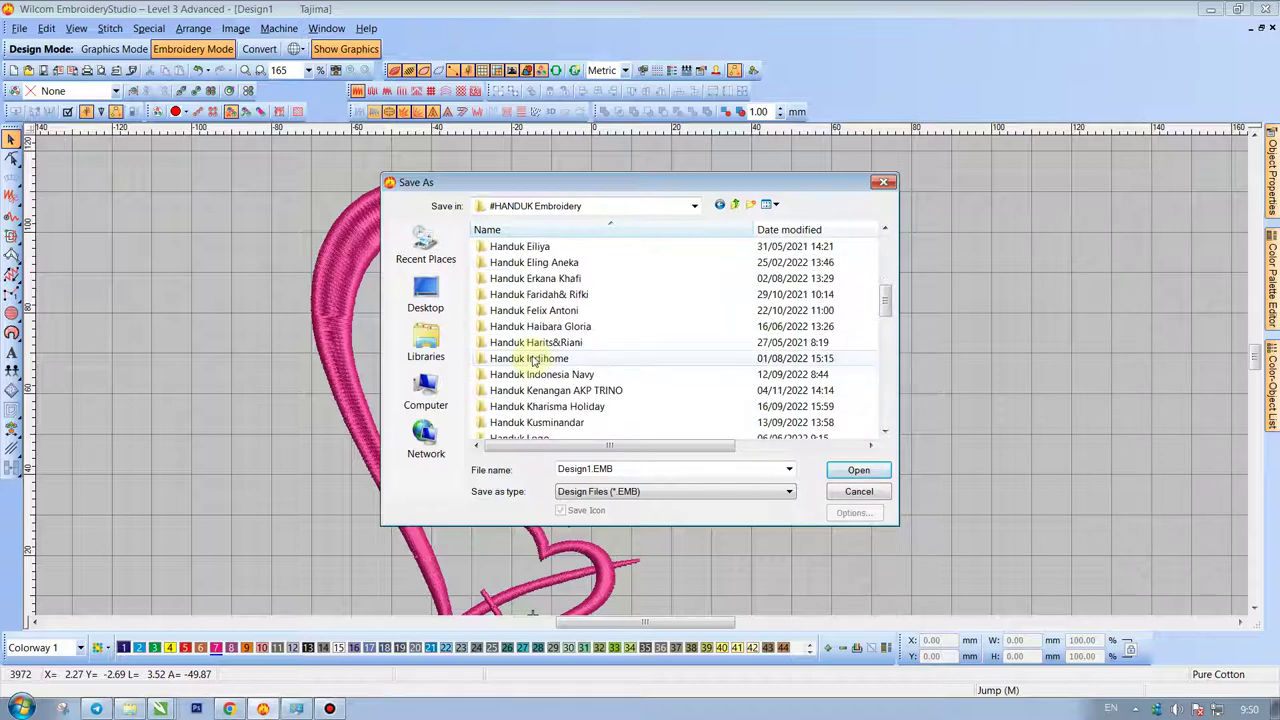
left_click(533, 360)
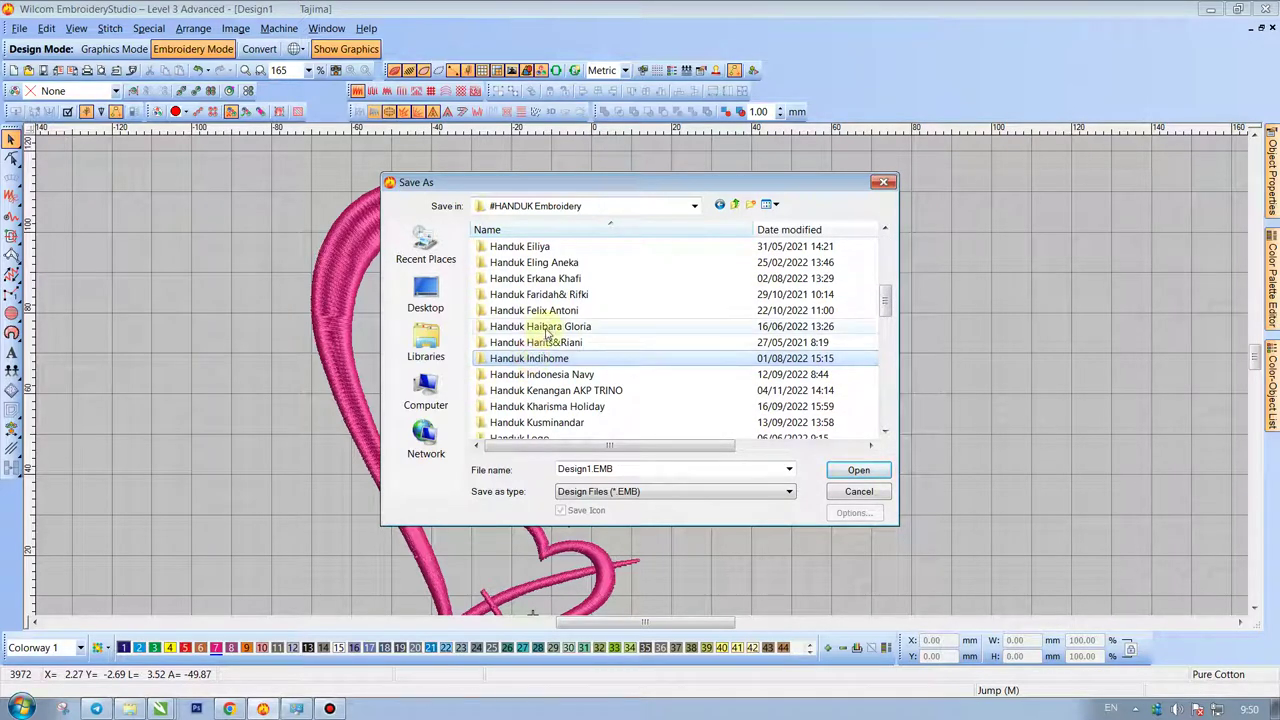
scroll(545, 380, "down", 3)
scroll(552, 396, "down", 2)
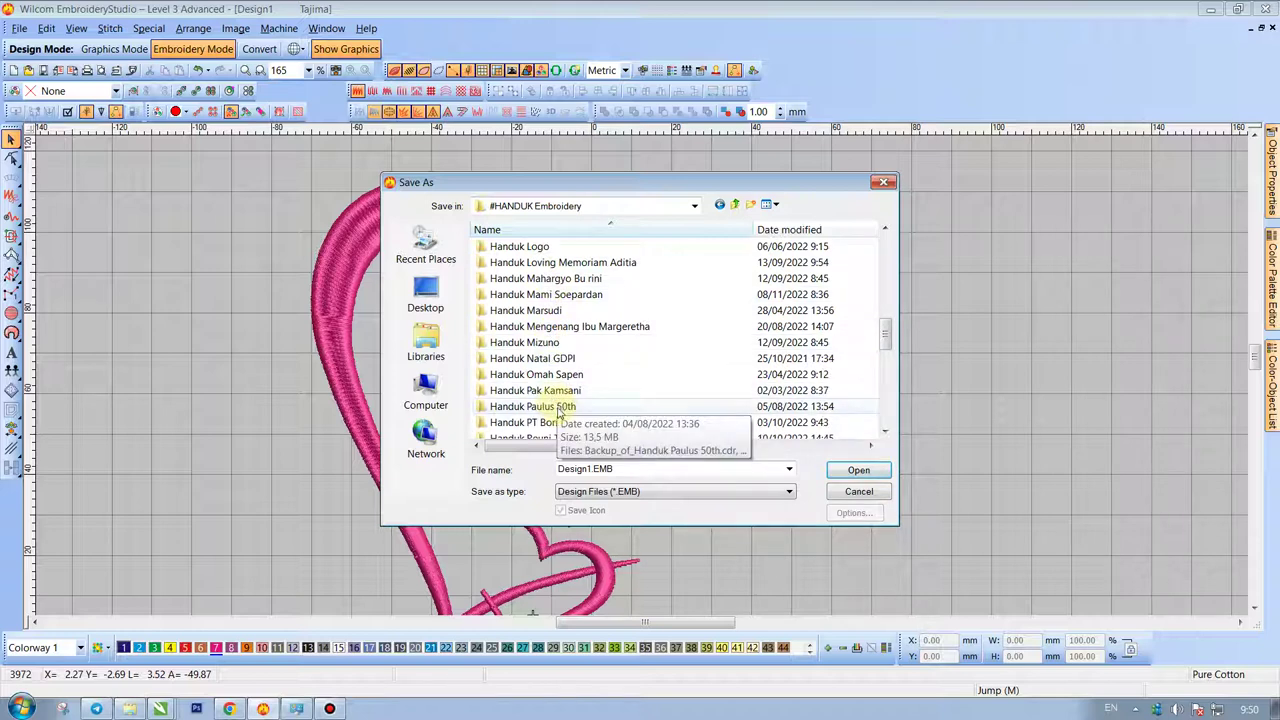
scroll(565, 418, "down", 1)
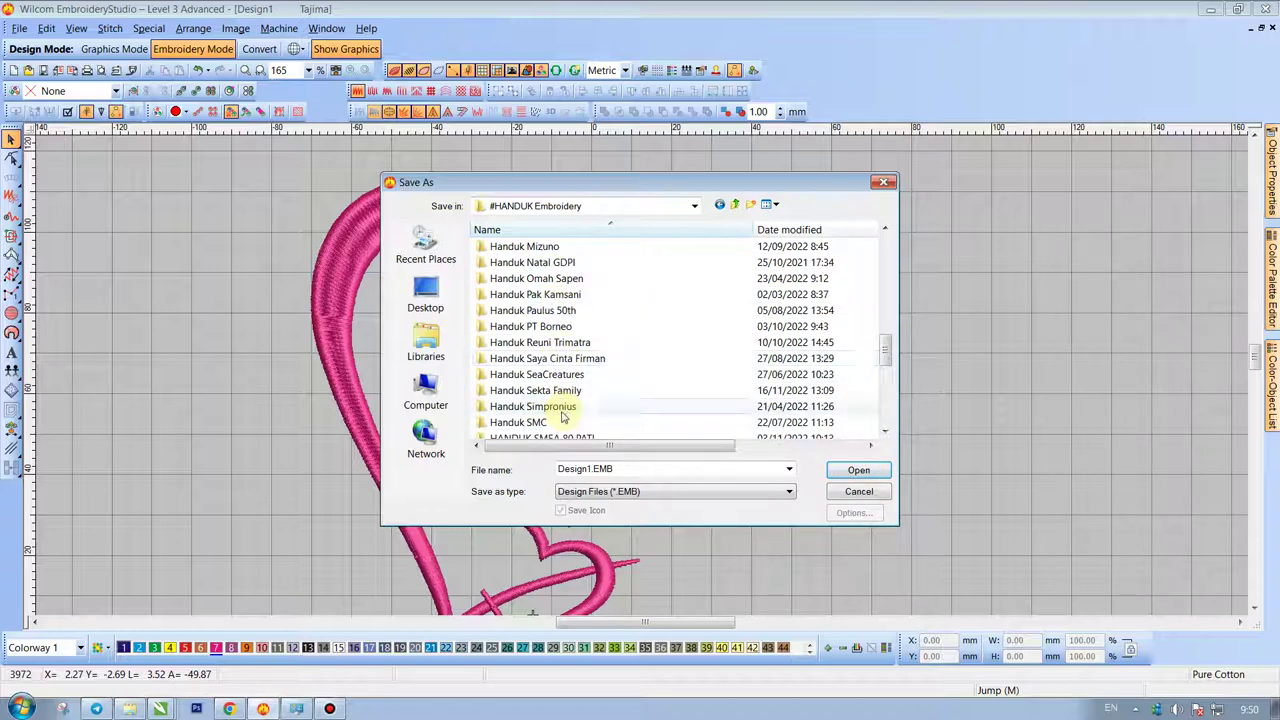
double_click(543, 393)
double_click(594, 467)
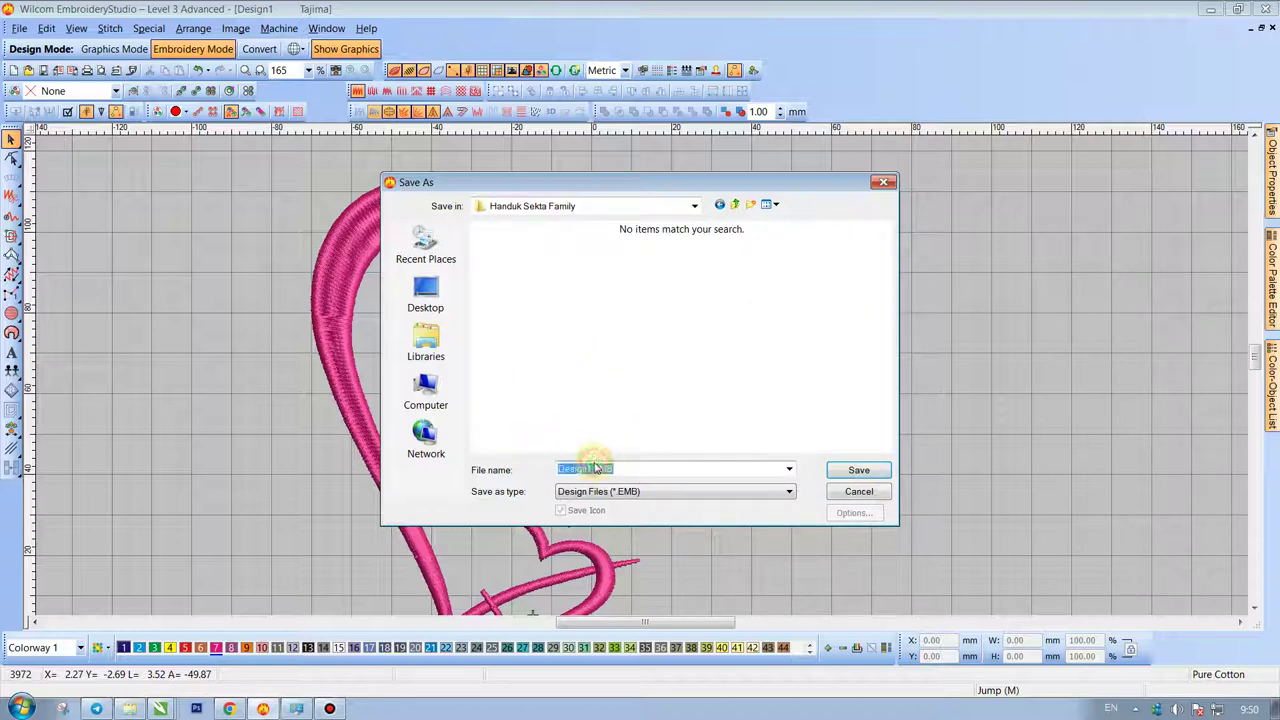
type("Handuk Sekta Family")
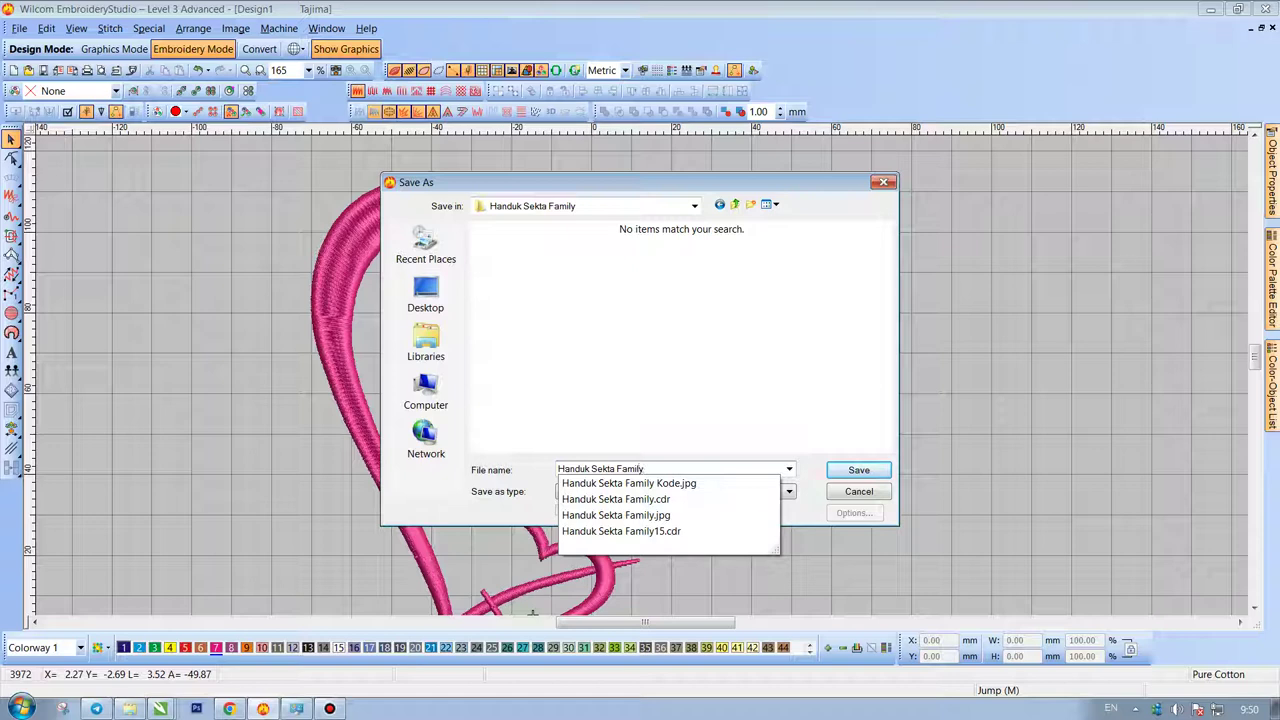
key("Return")
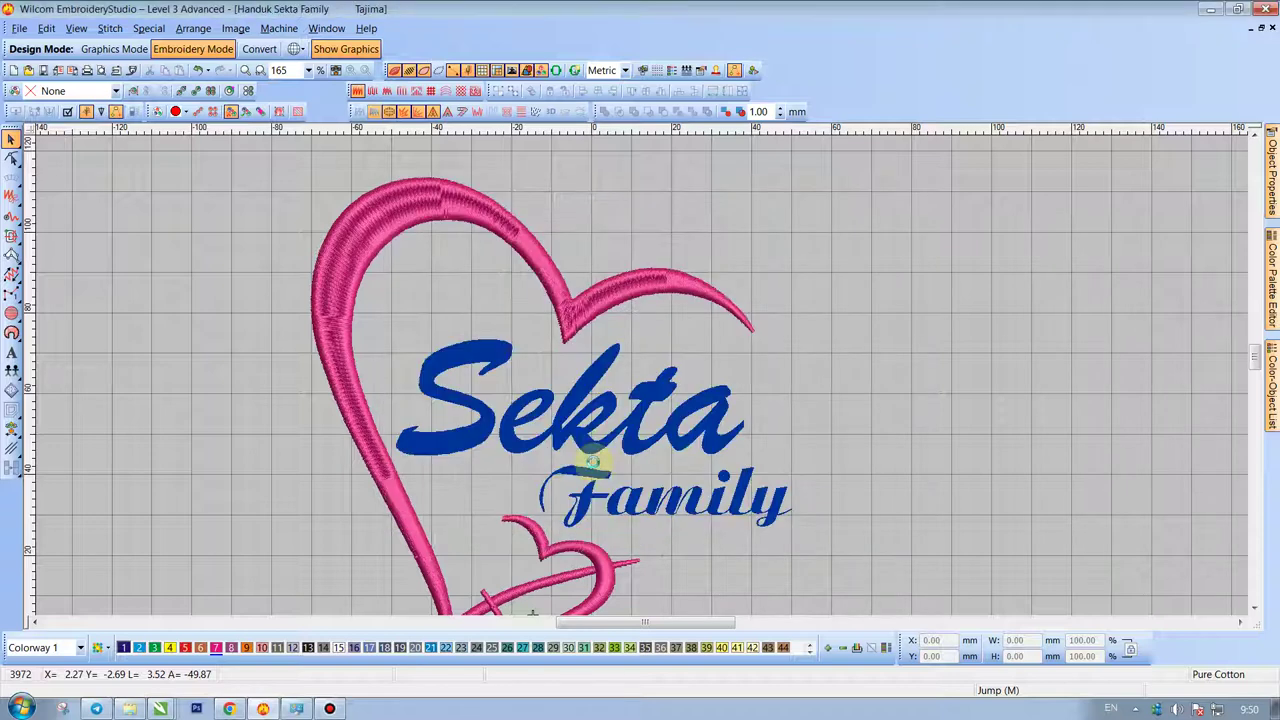
Create the lettering Sekta in the Block2 font, 10.00 mm high, beside the end of the blue Sekta word.
left_click(11, 353)
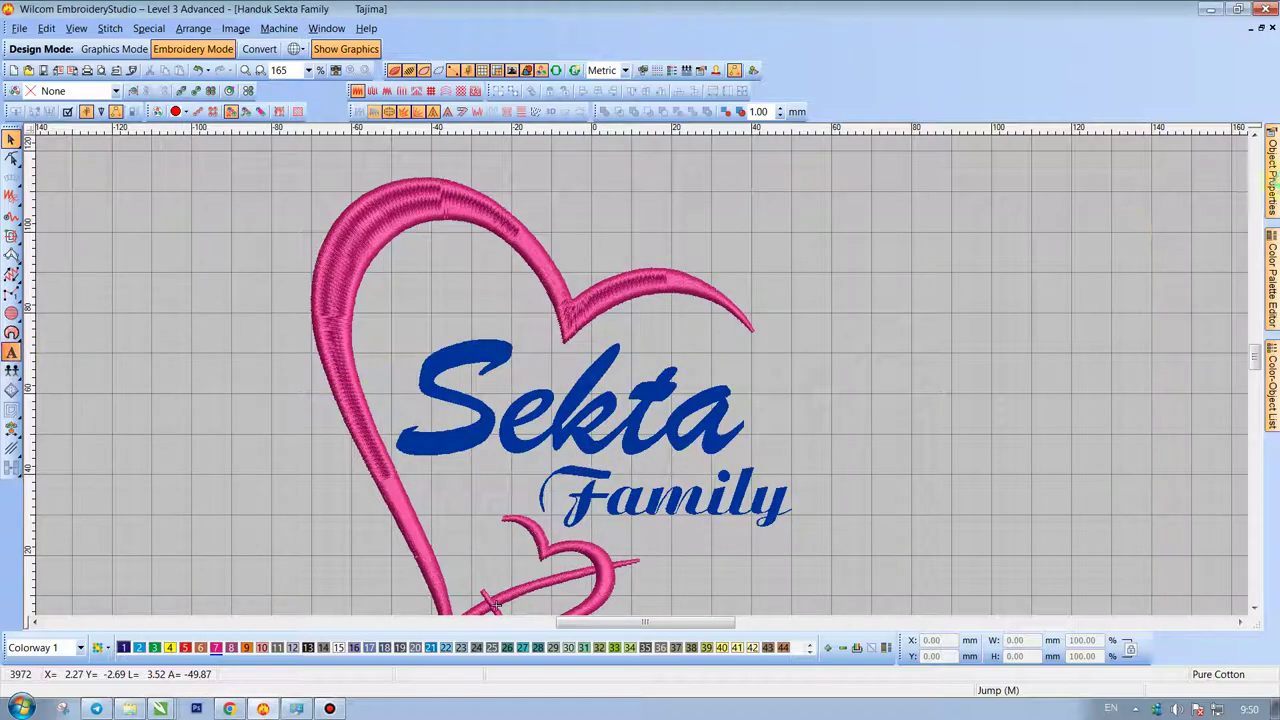
left_click(1243, 208)
left_click(1112, 258)
type("Sekta")
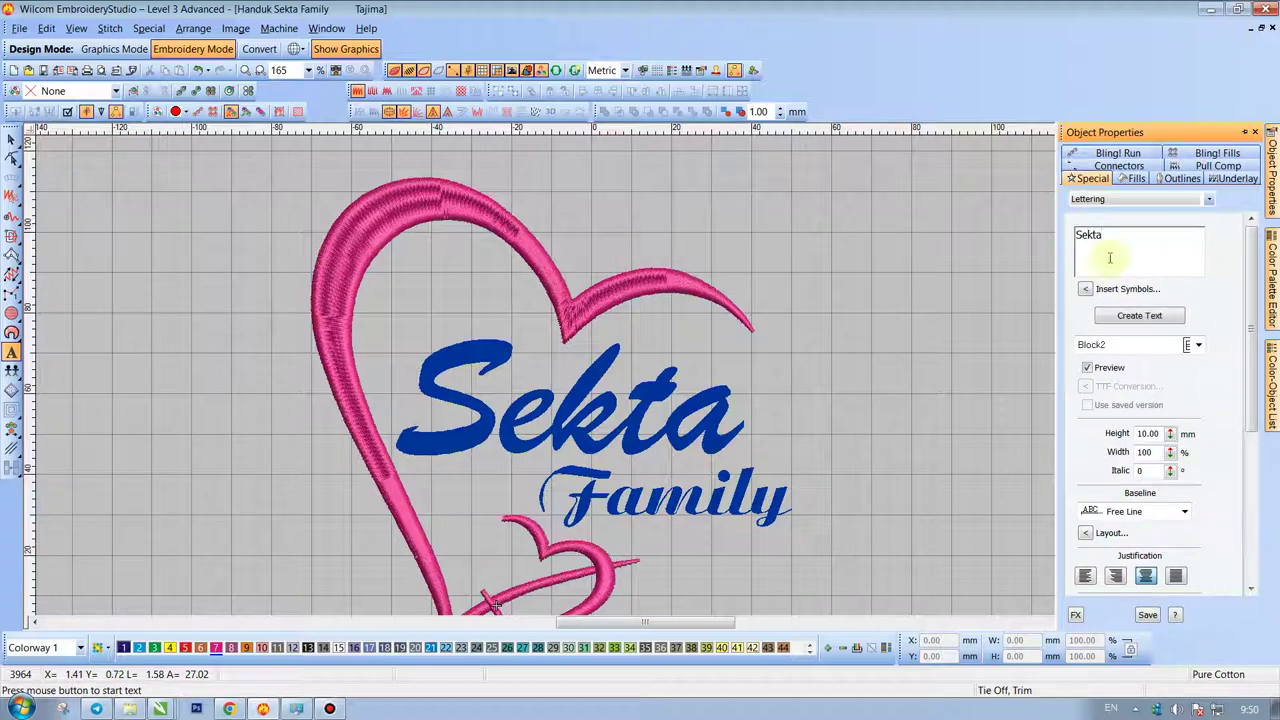
left_click(1158, 318)
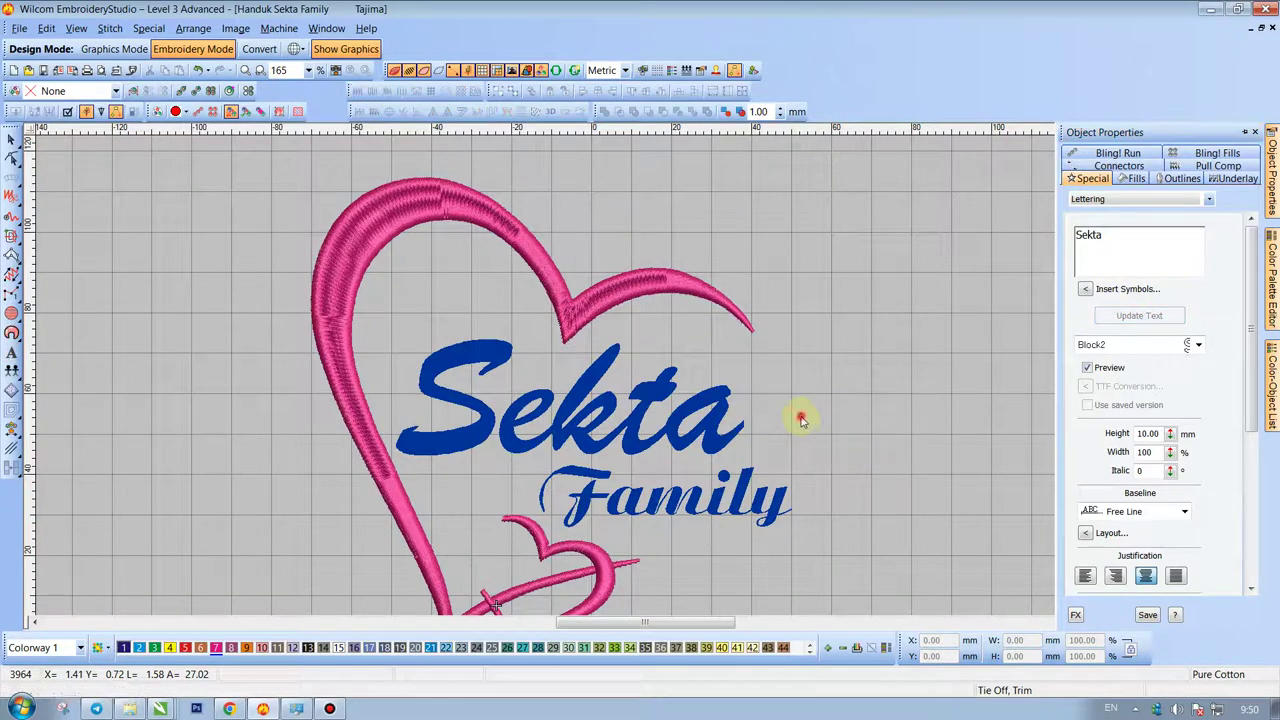
left_click(803, 420)
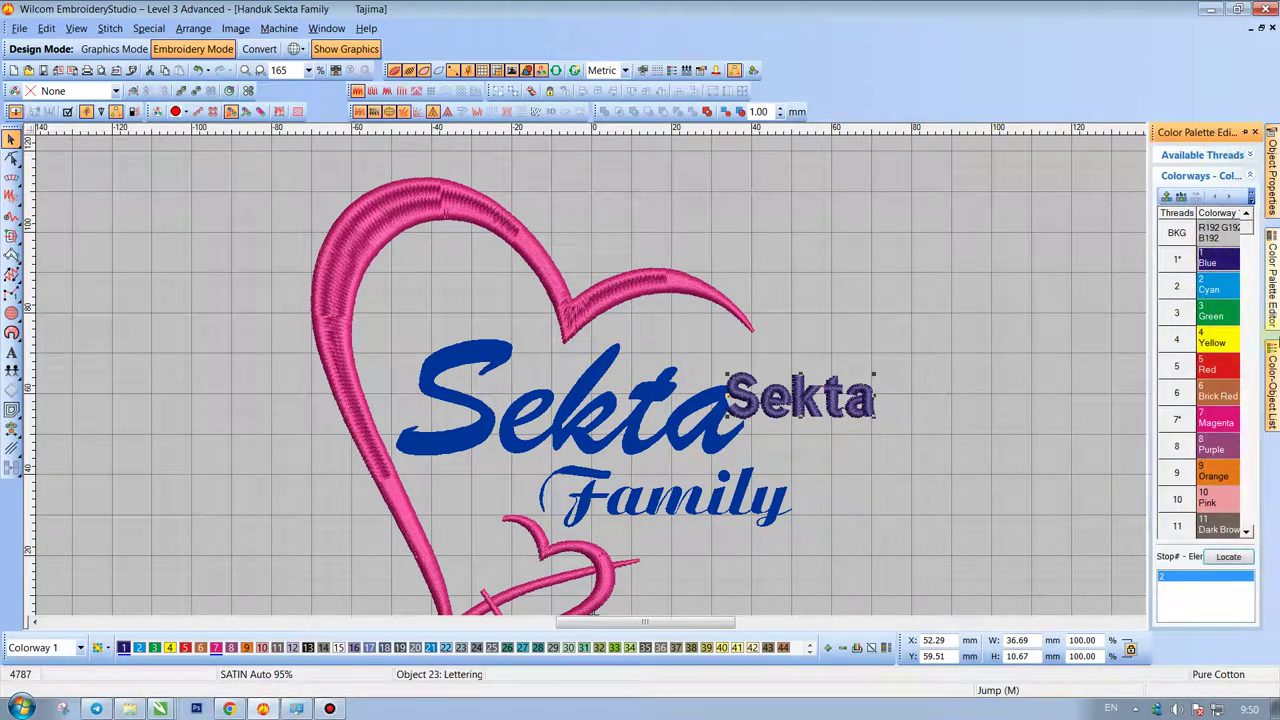
Ungroup the blue Sekta Family vector artwork.
mouse_move(1268, 350)
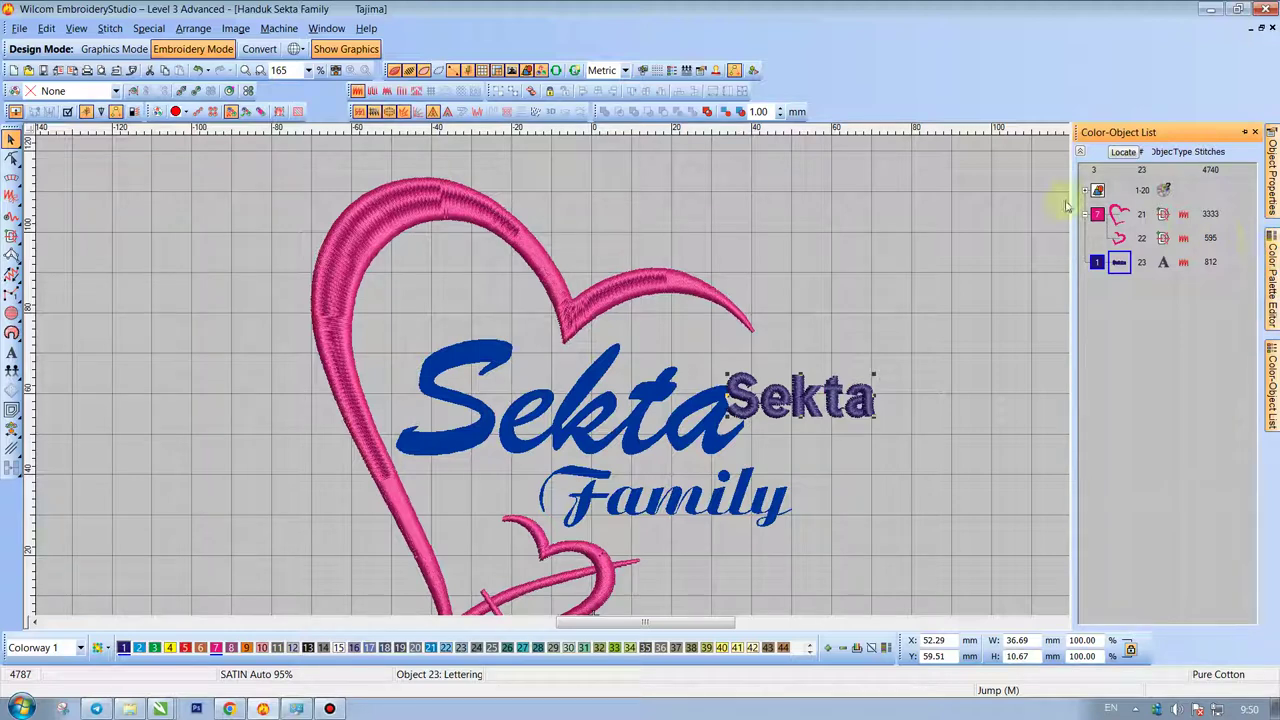
left_click(1098, 190)
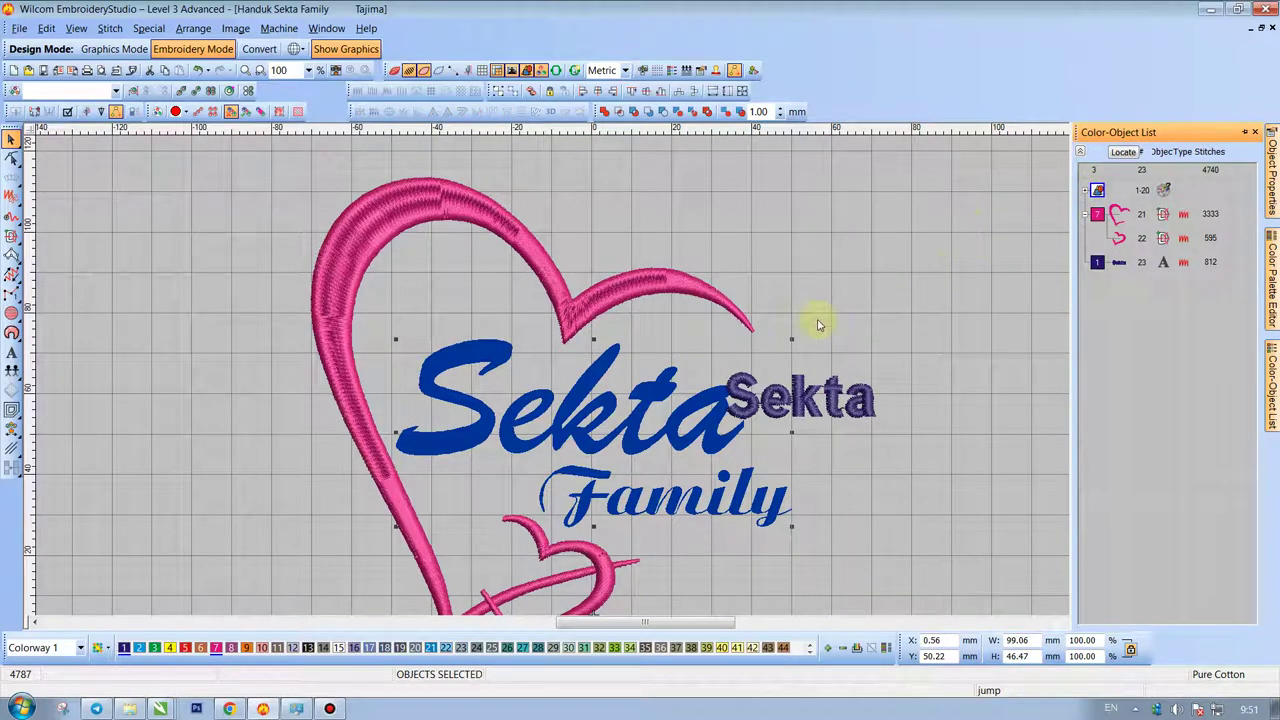
key("ctrl+u")
left_click(849, 314)
left_click(1086, 190)
Change the font of the Sekta lettering from Block2 to Brush Script MT Italic.
left_click(1118, 262)
left_click(1274, 197)
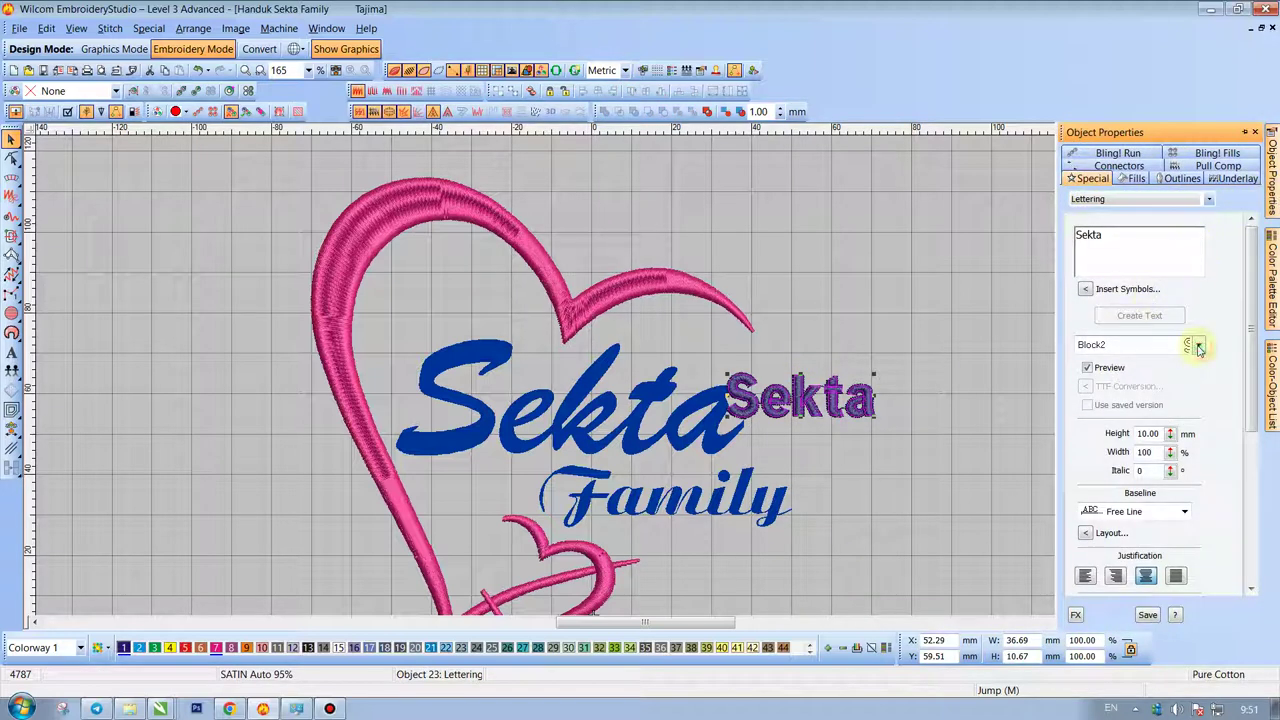
left_click(1146, 346)
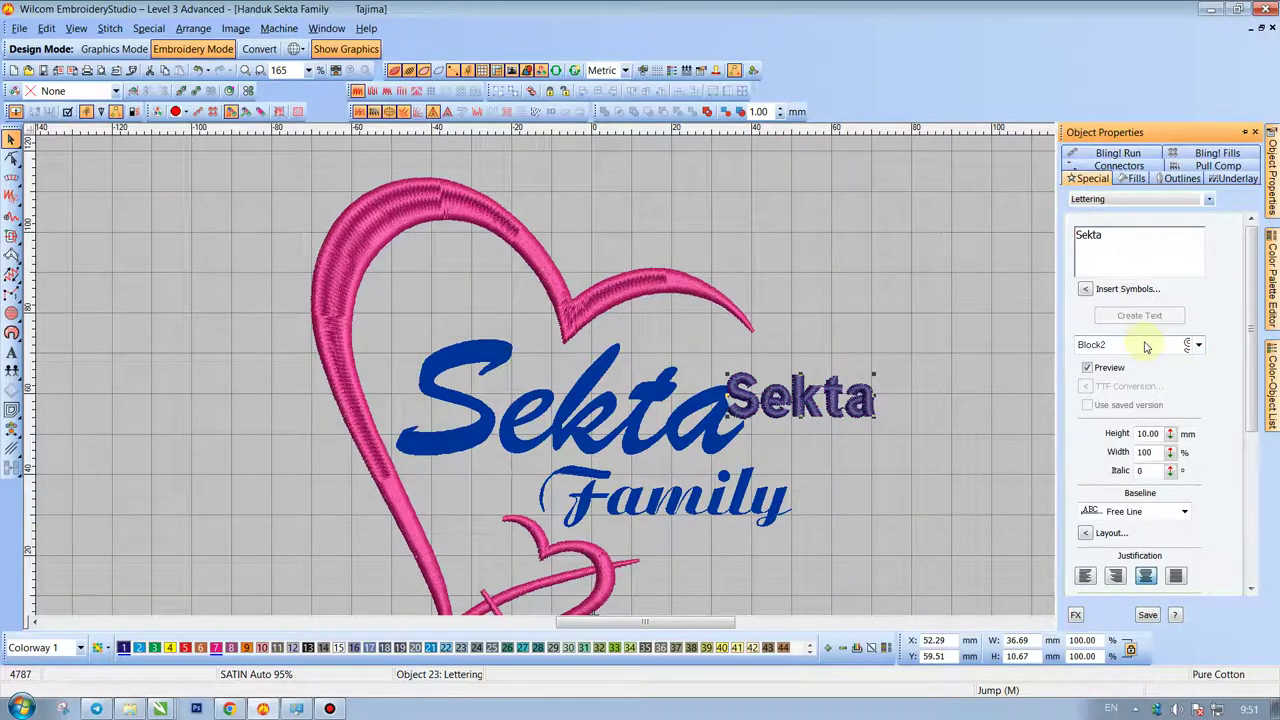
left_click(1146, 346)
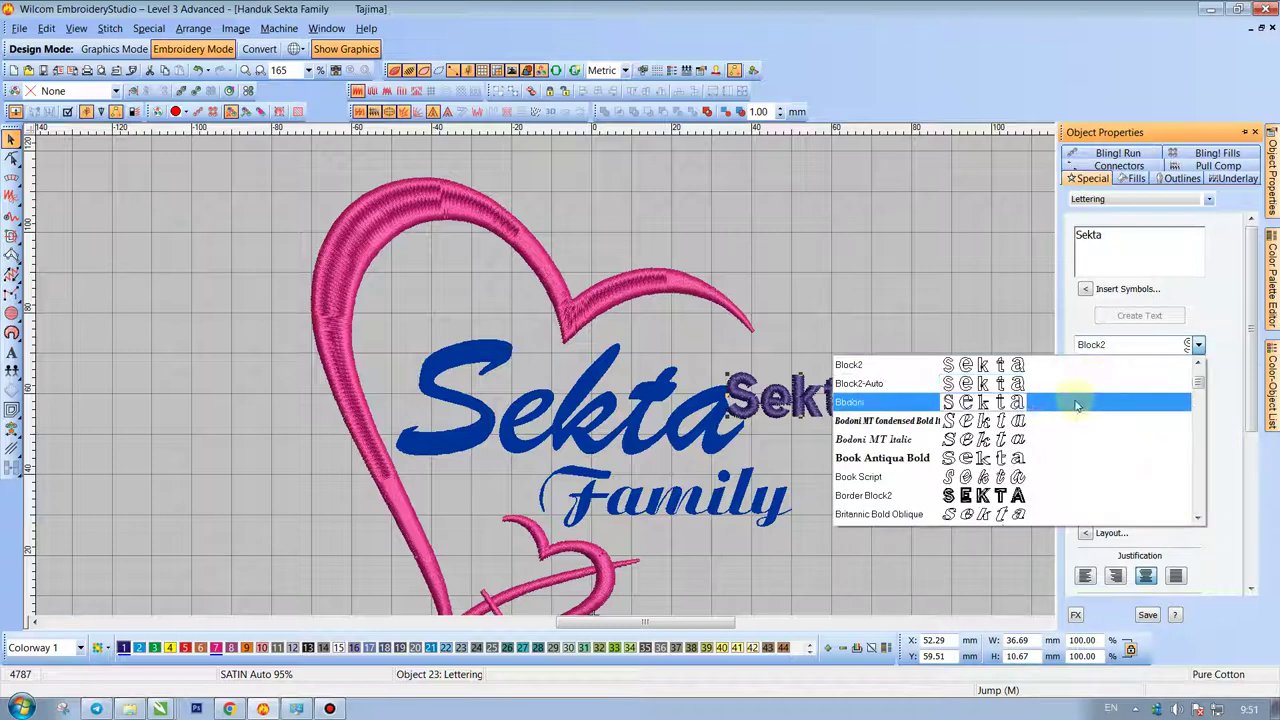
scroll(889, 477, "down", 1)
scroll(889, 477, "down", 1)
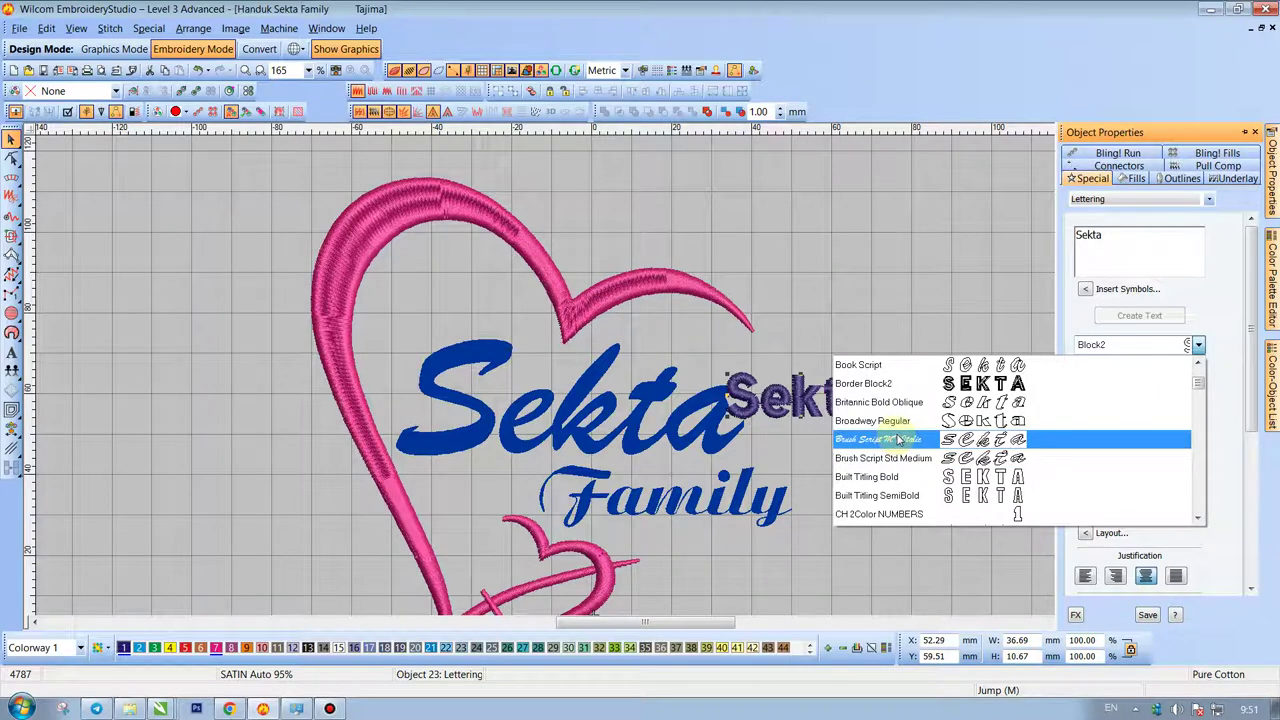
left_click(889, 438)
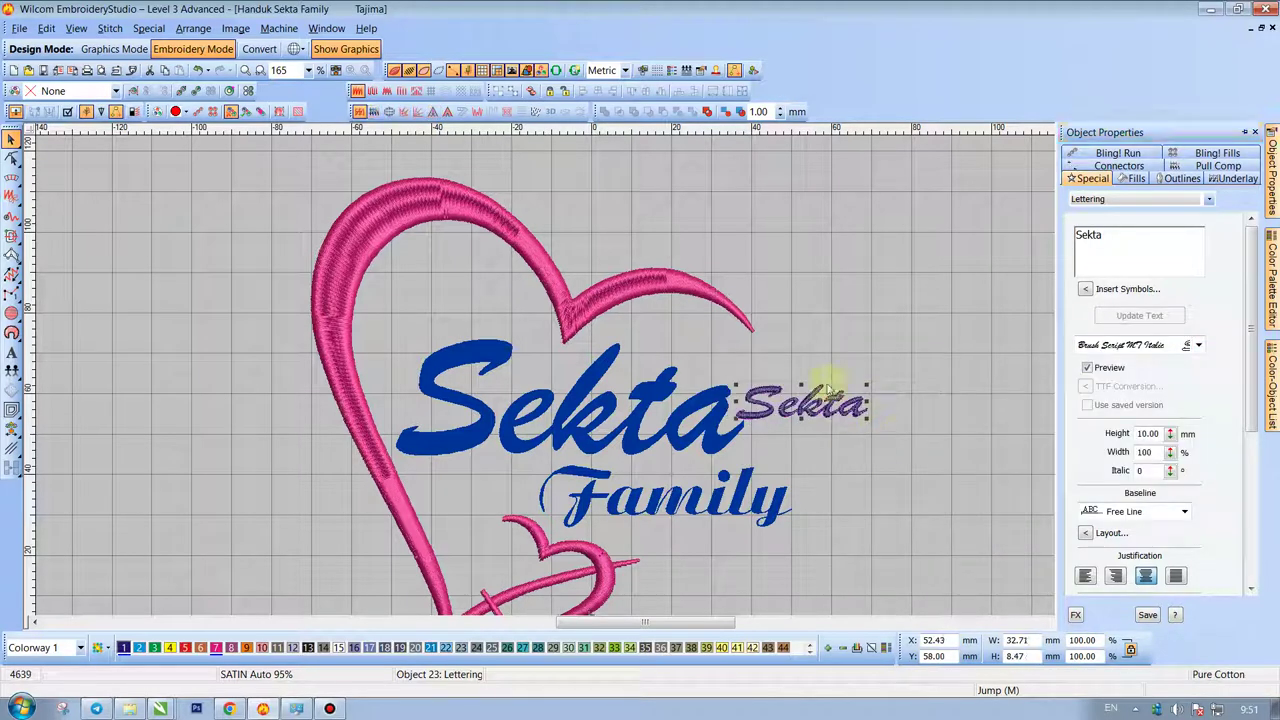
Scale and move the Sekta lettering over the blue Sekta artwork, about 87 mm wide and 31 mm high.
left_click_drag(733, 388, 577, 303)
left_click_drag(694, 412, 503, 412)
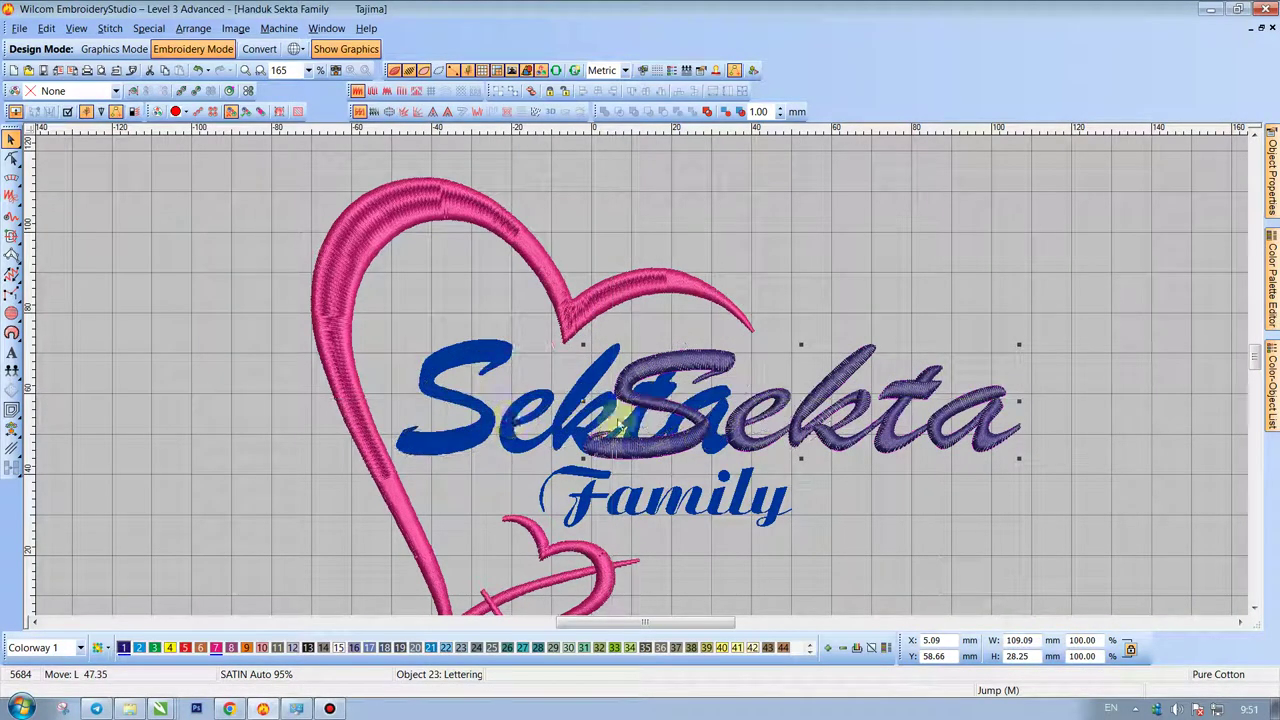
left_click_drag(832, 403, 744, 398)
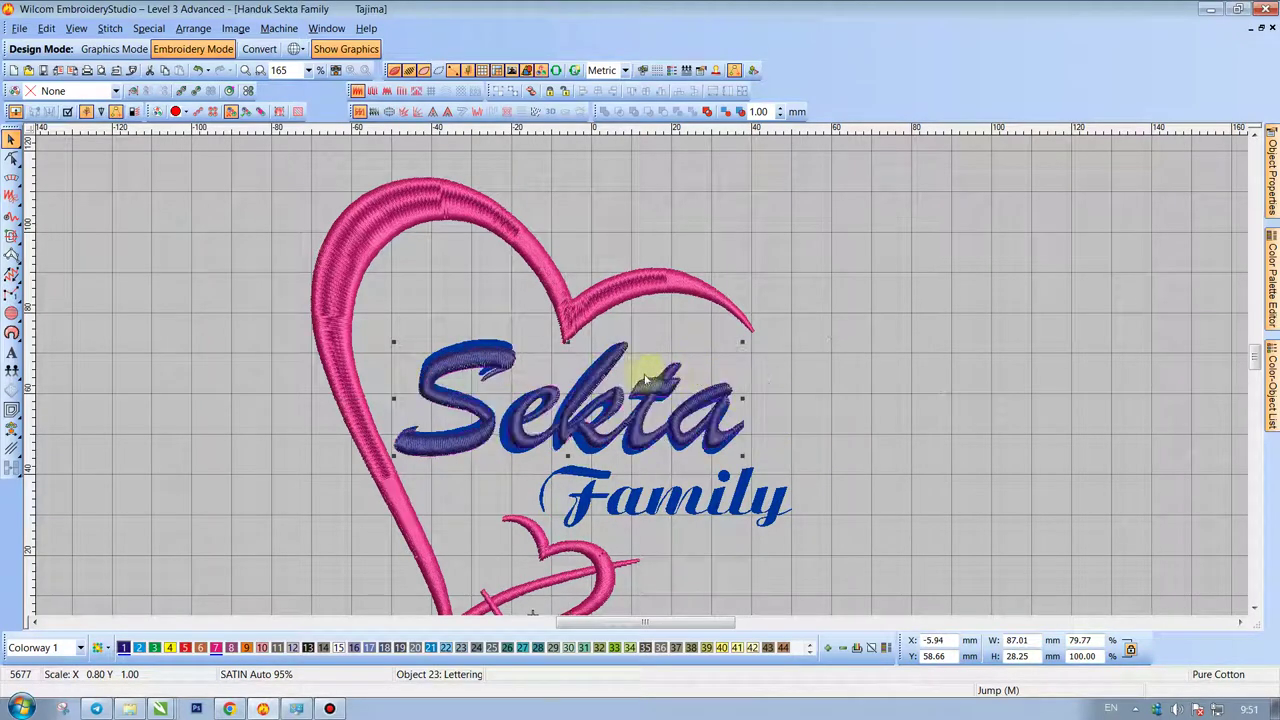
left_click_drag(566, 458, 565, 453)
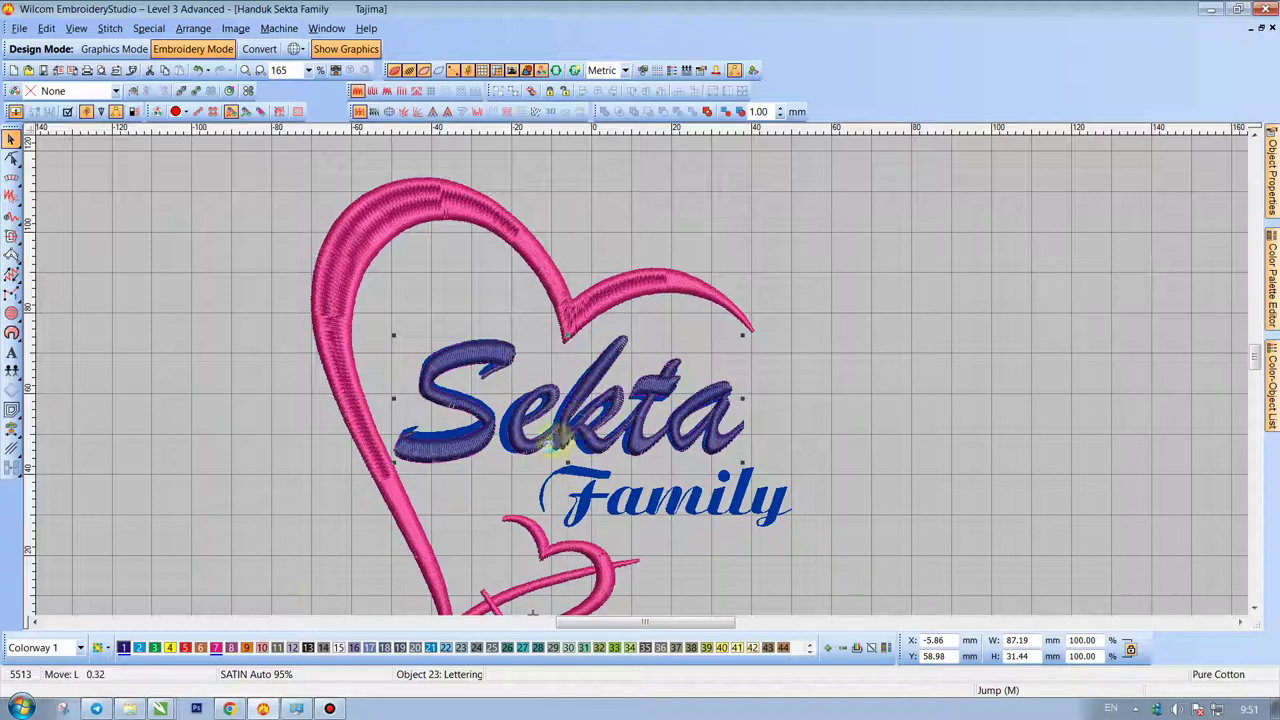
Recolour the Sekta lettering with magenta, colour 7.
left_click(216, 648)
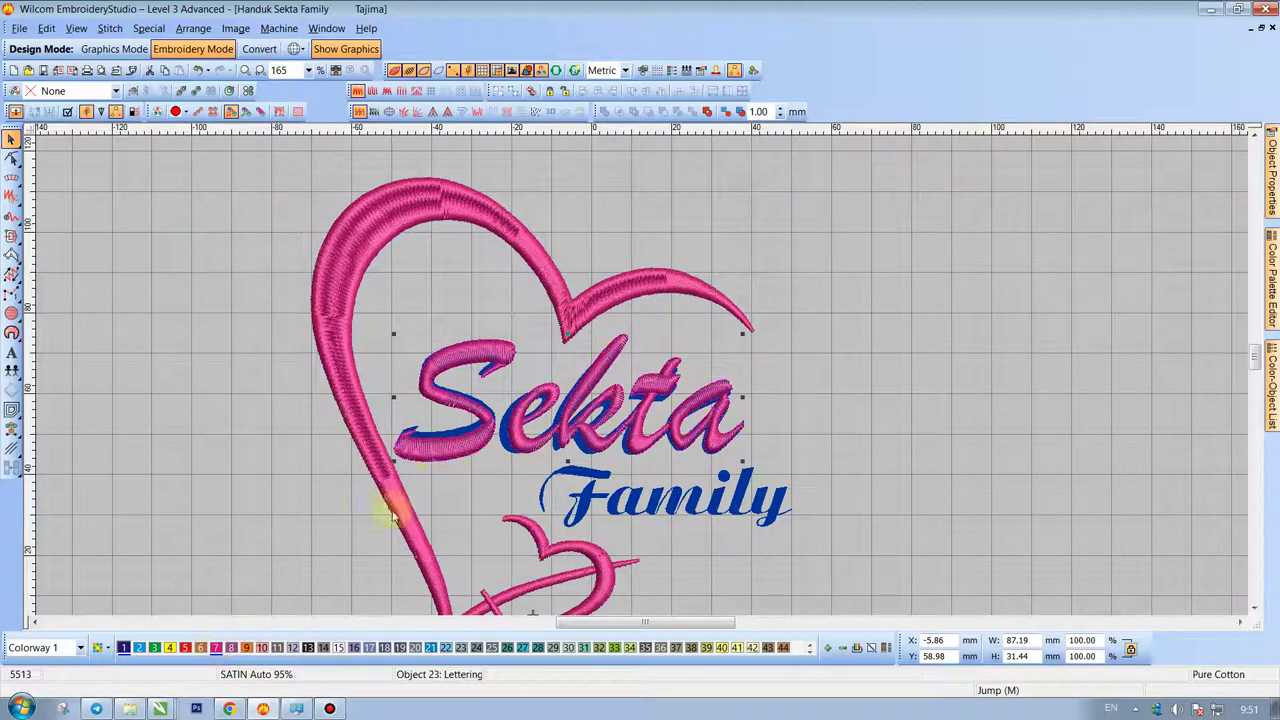
scroll(508, 408, "up", 2)
key("0")
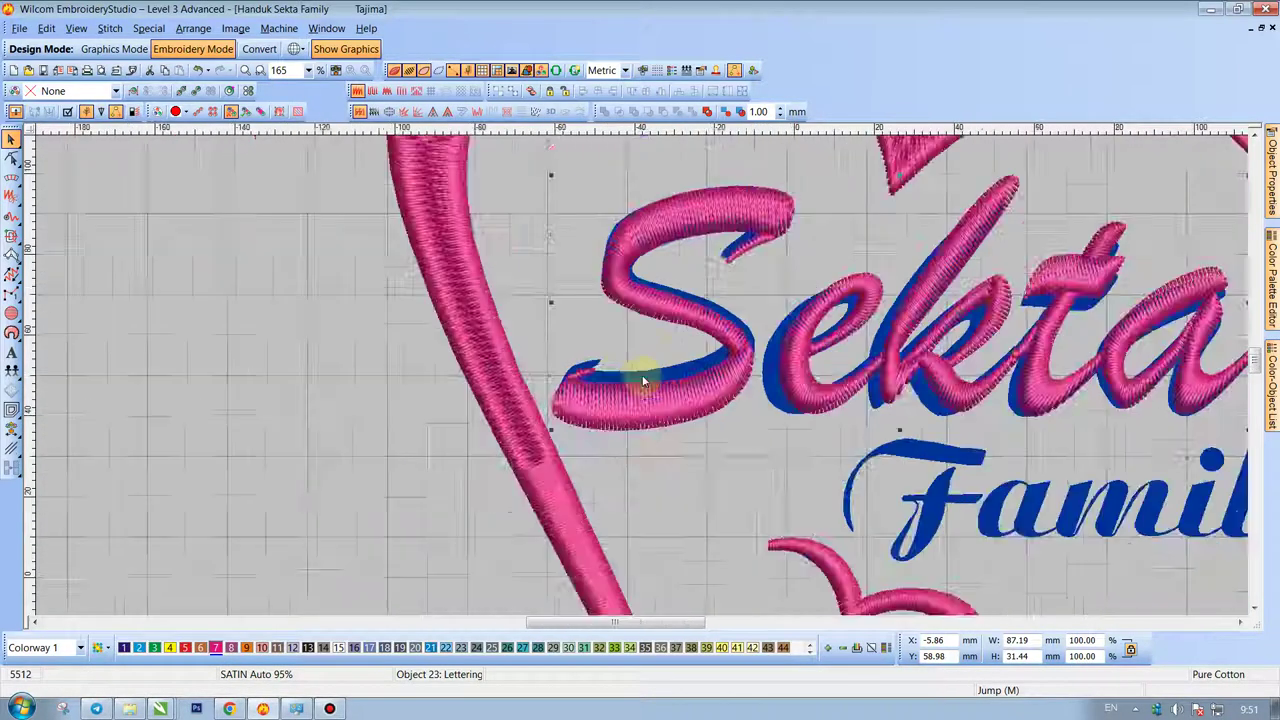
Change the Sekta lettering's font to Brush Script Std Medium and check its fit over the blue artwork.
left_click(1273, 185)
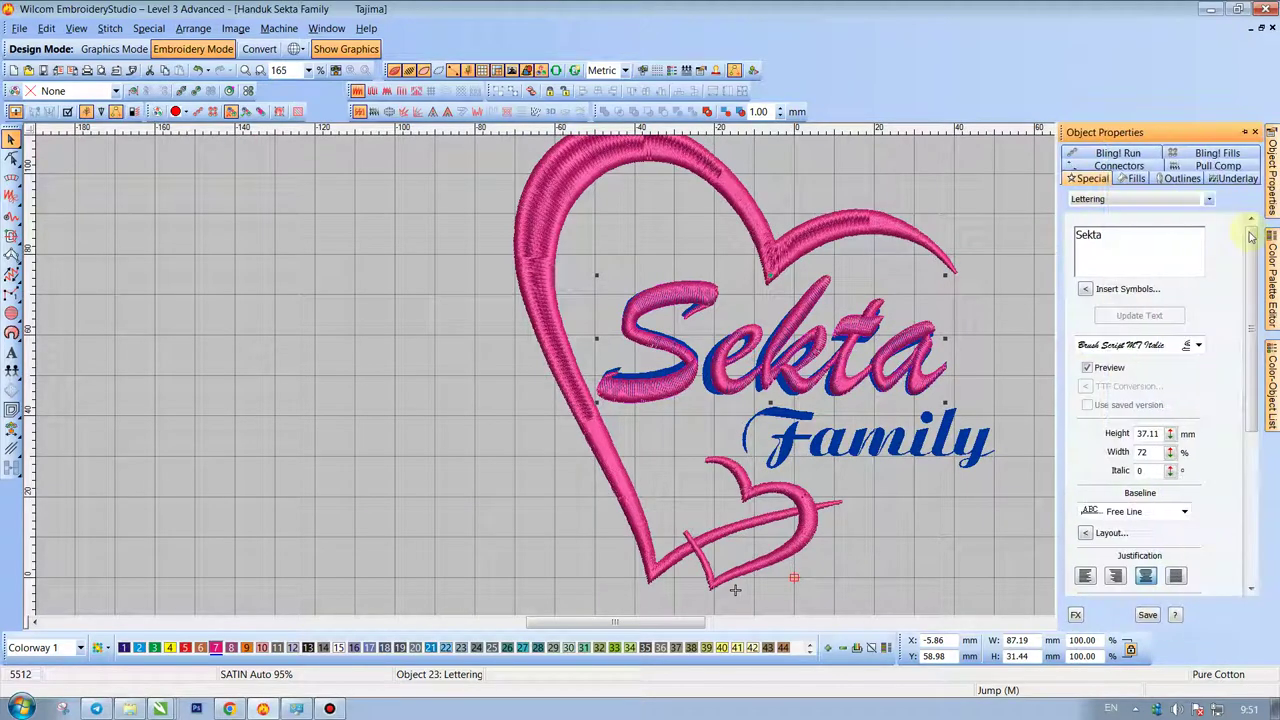
left_click(1173, 345)
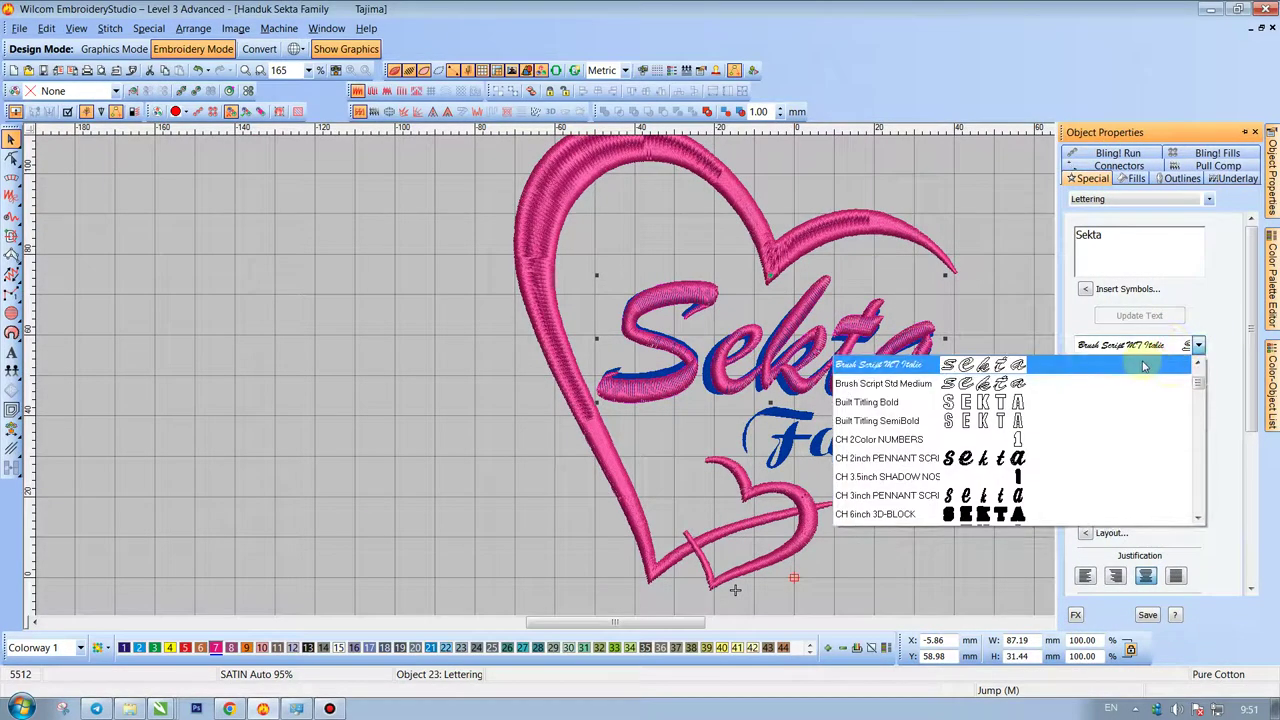
left_click(1029, 385)
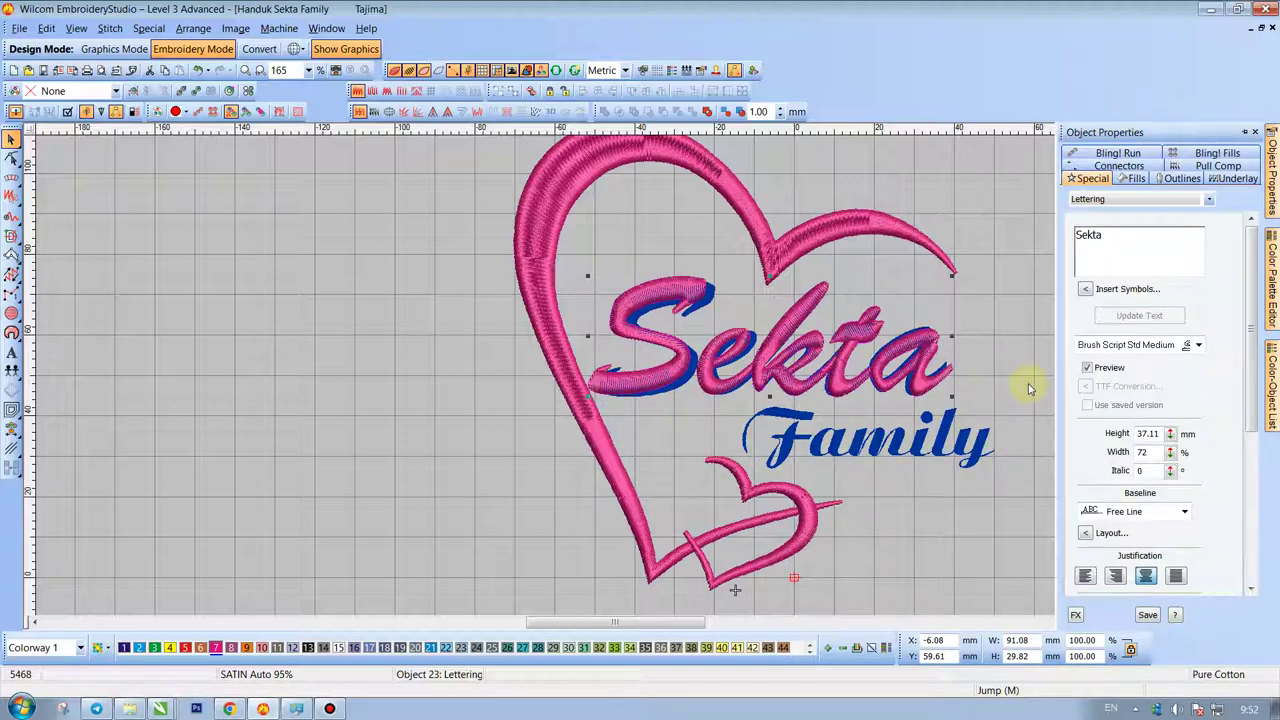
scroll(918, 342, "up", 1)
scroll(643, 381, "up", 1)
scroll(643, 381, "down", 2)
key("shift+z")
key("shift+z")
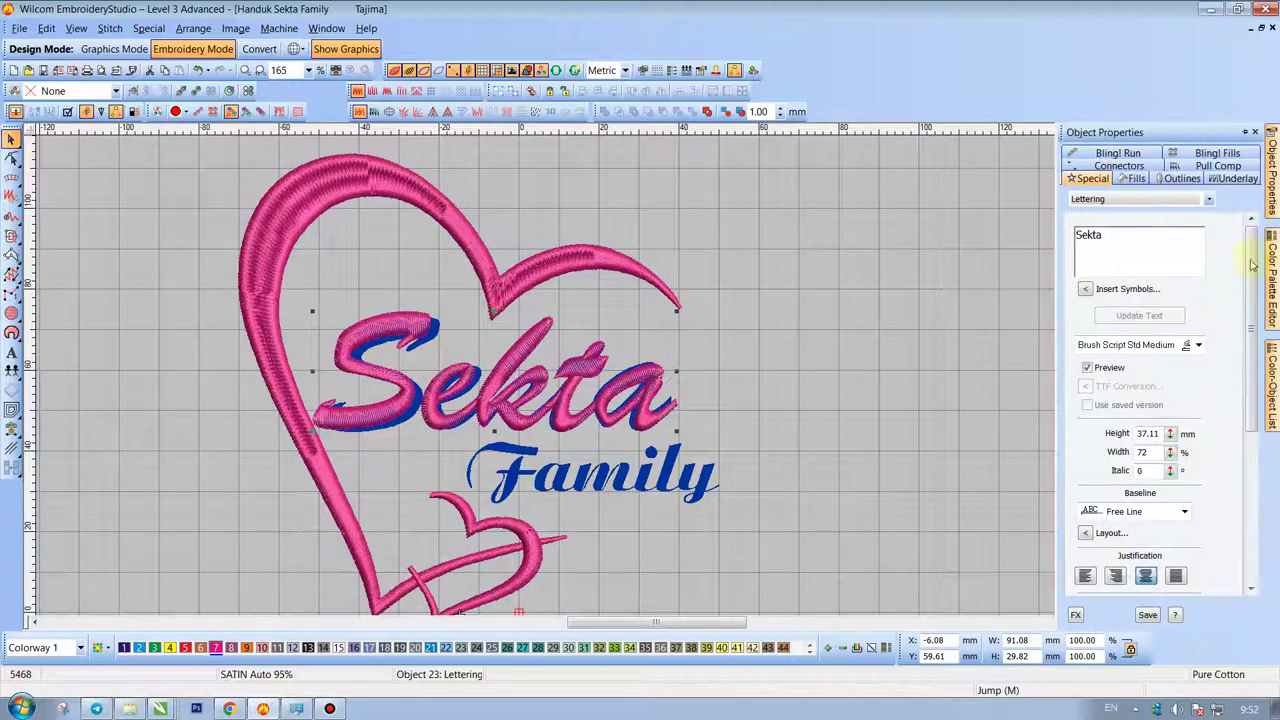
Change the Sekta lettering's font to the TrueType Brush Script MT.
left_click(1163, 343)
scroll(1000, 440, "down", 4)
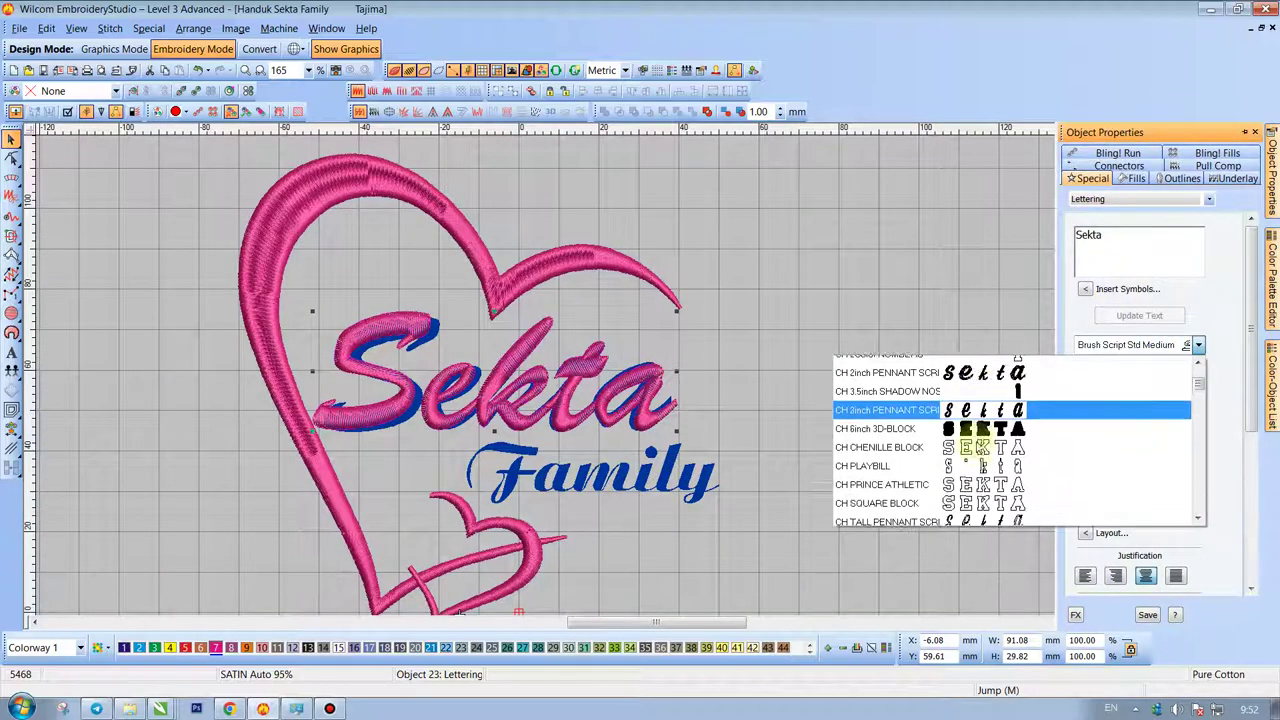
scroll(1050, 450, "down", 6)
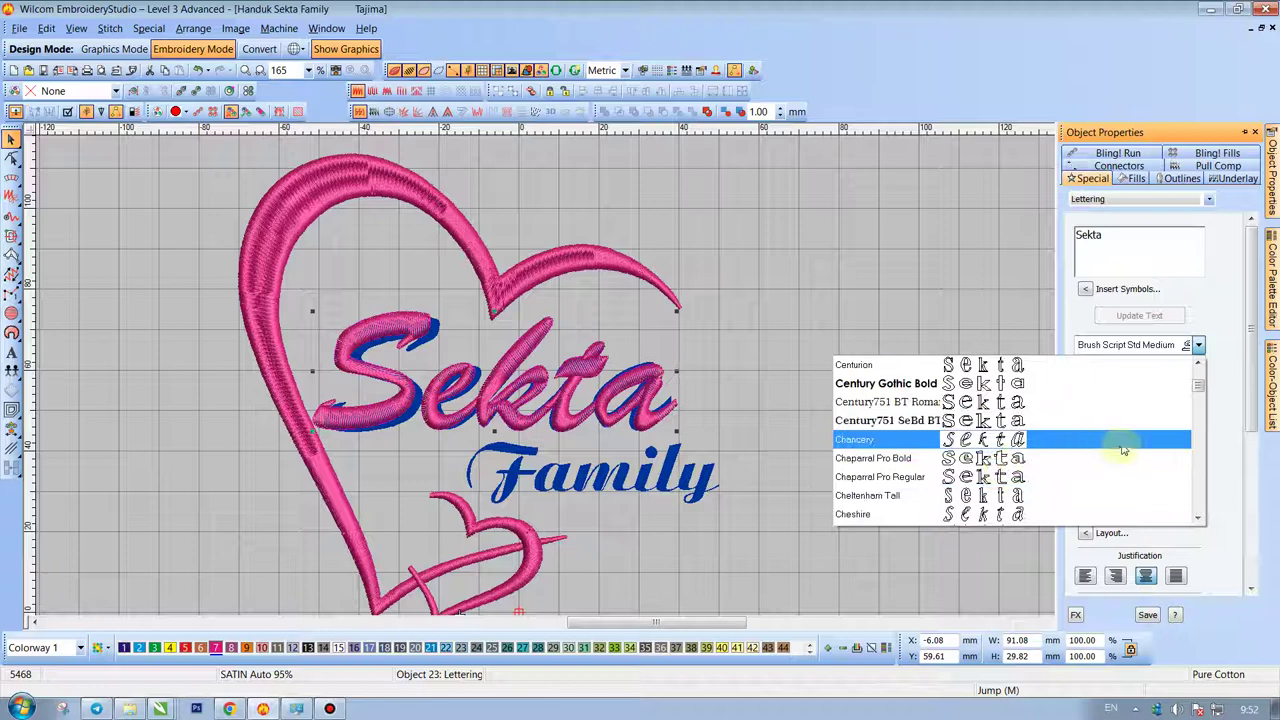
left_click_drag(1199, 390, 1205, 432)
scroll(975, 450, "down", 3)
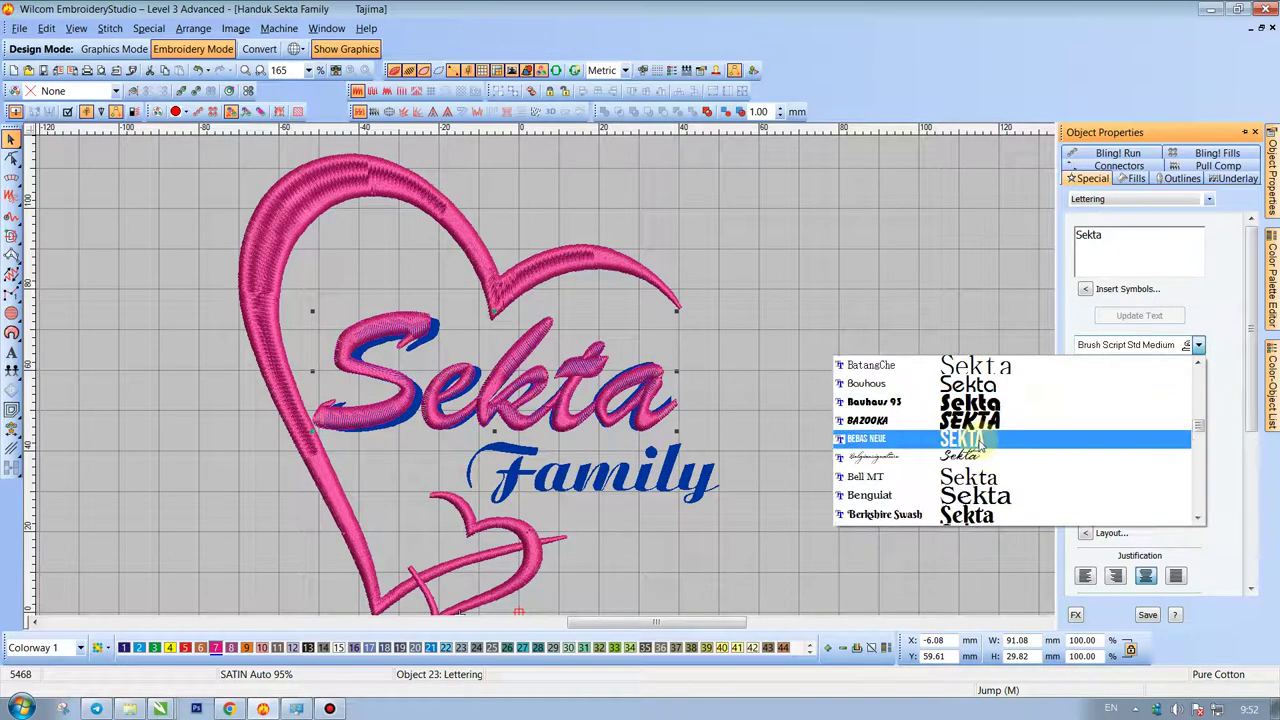
scroll(973, 450, "down", 2)
scroll(960, 470, "down", 1)
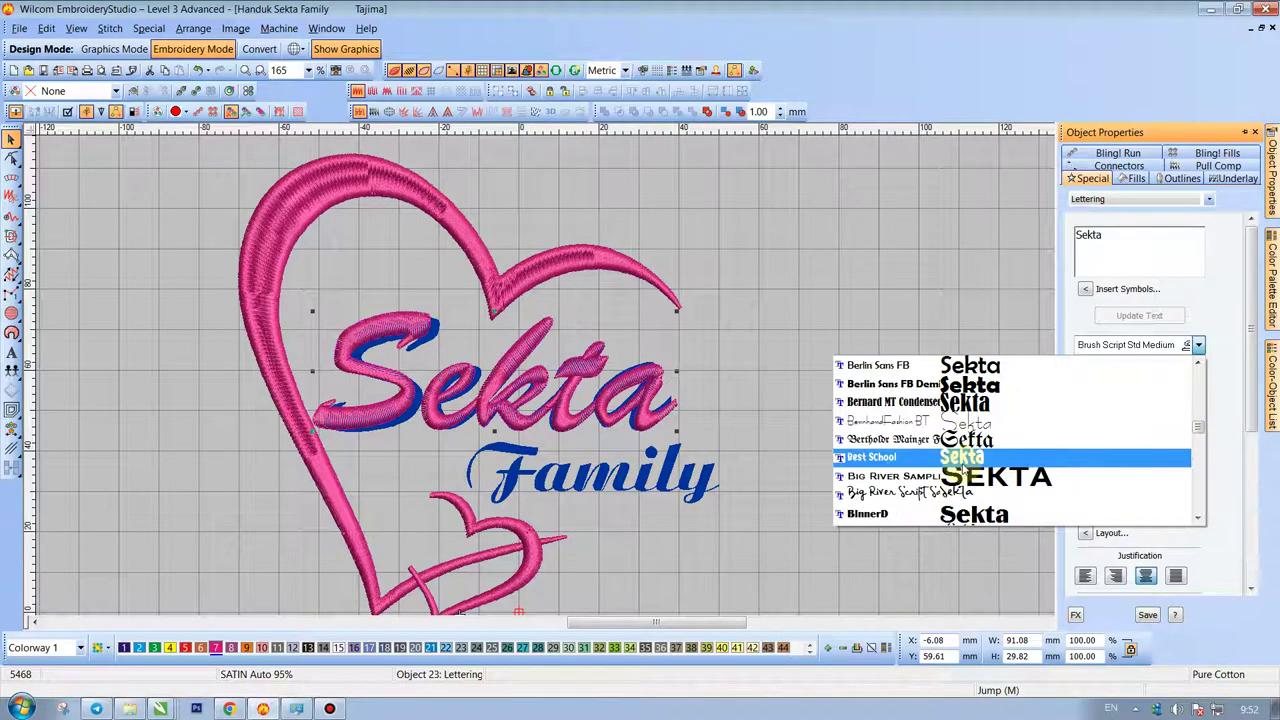
scroll(955, 482, "down", 2)
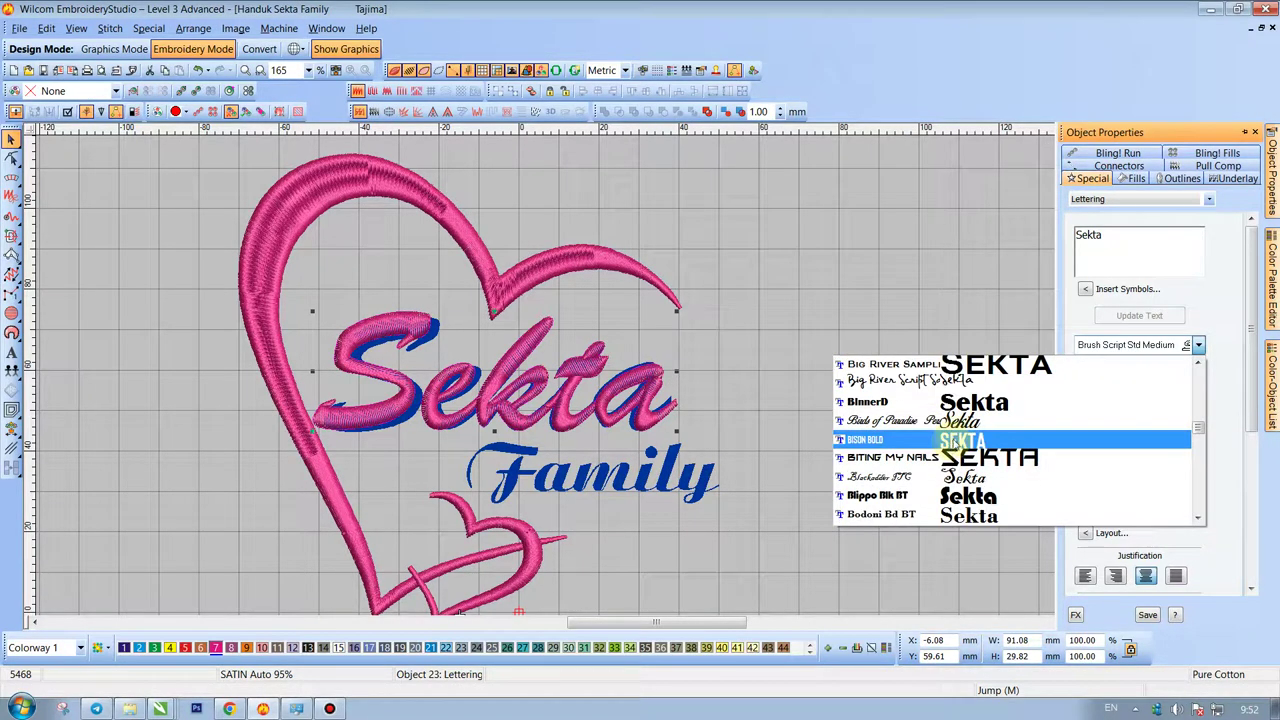
scroll(958, 445, "down", 3)
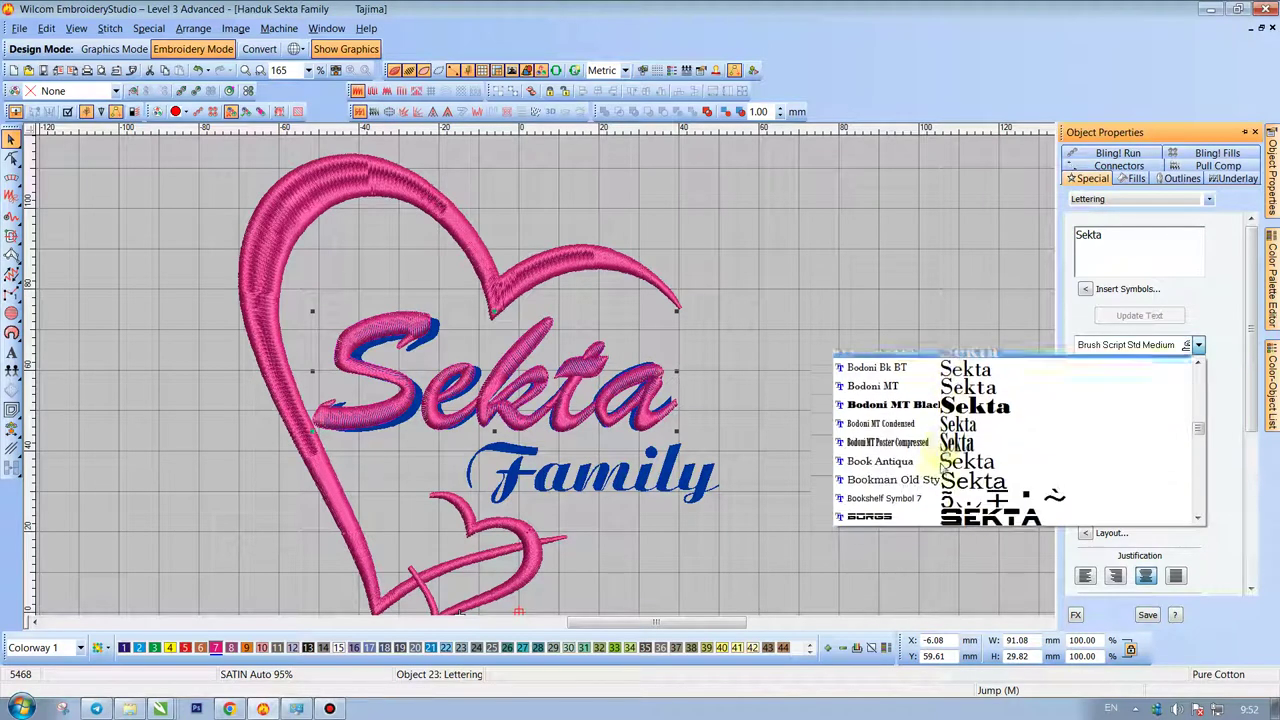
scroll(940, 468, "down", 1)
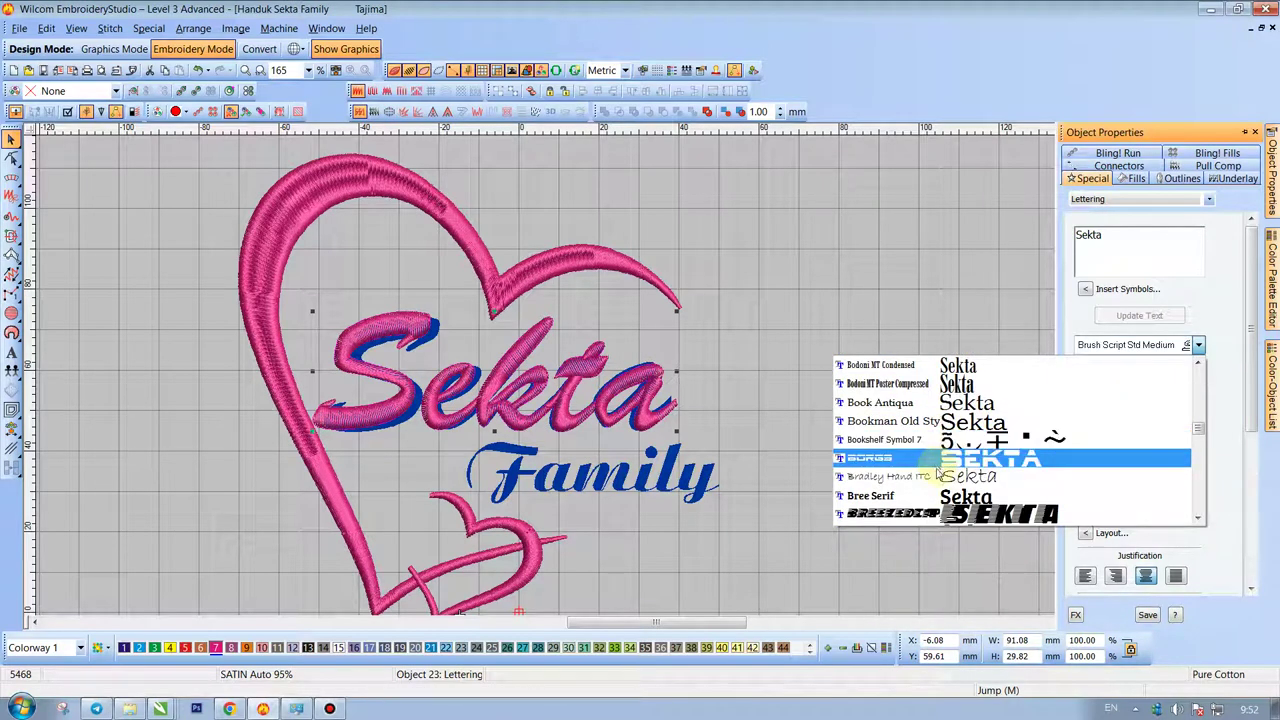
scroll(939, 470, "down", 1)
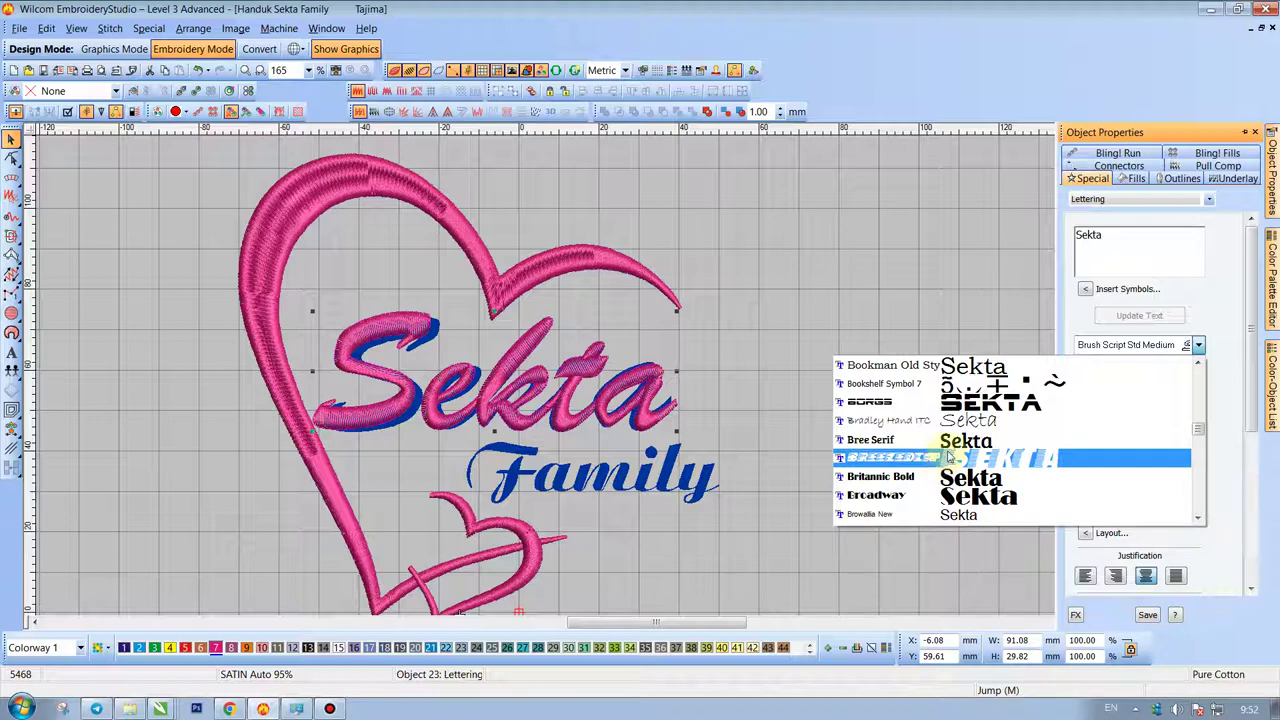
scroll(945, 462, "down", 1)
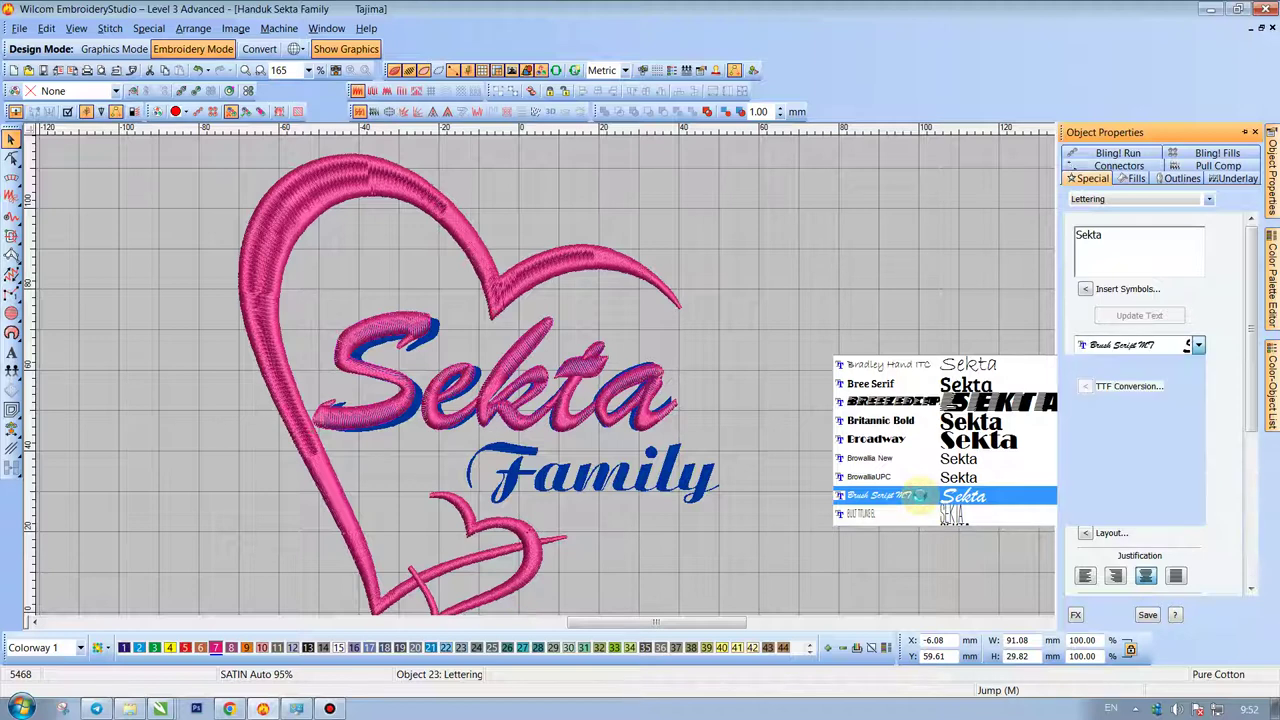
left_click(918, 497)
Scale the Sekta lettering over the blue artwork to about 87 mm wide and 32 mm high.
left_click_drag(495, 272, 497, 313)
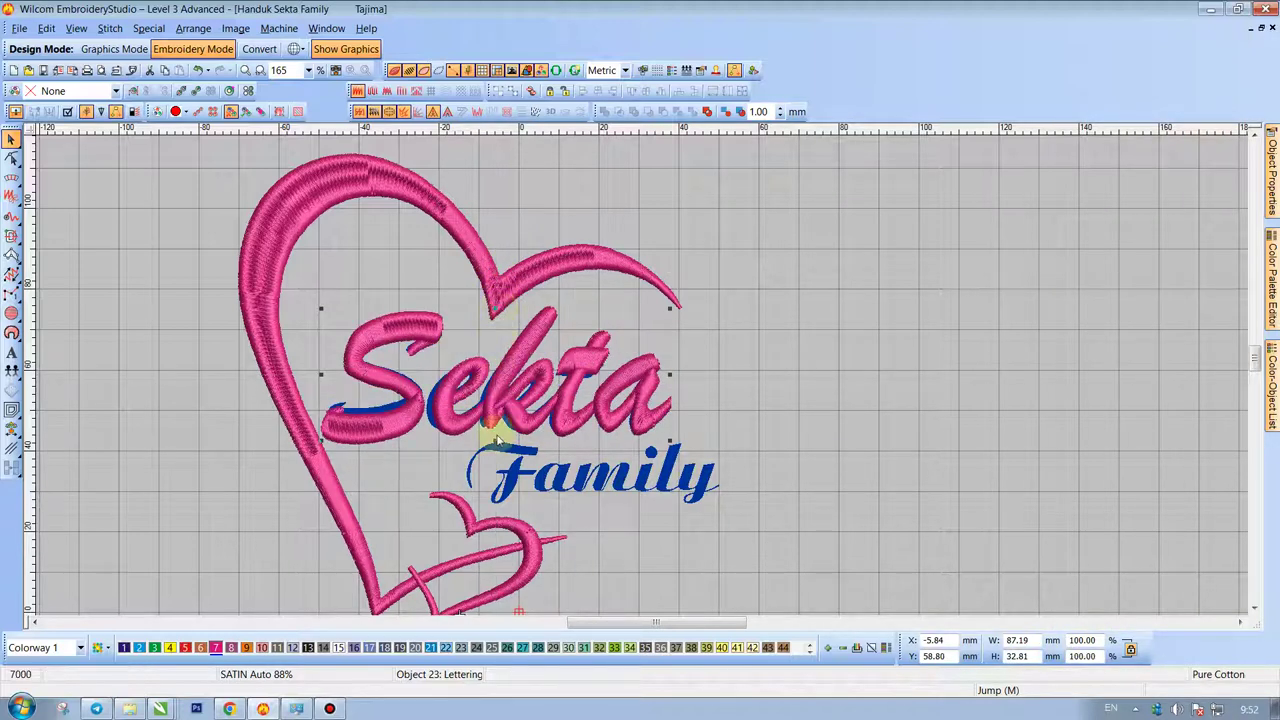
left_click_drag(500, 447, 495, 438)
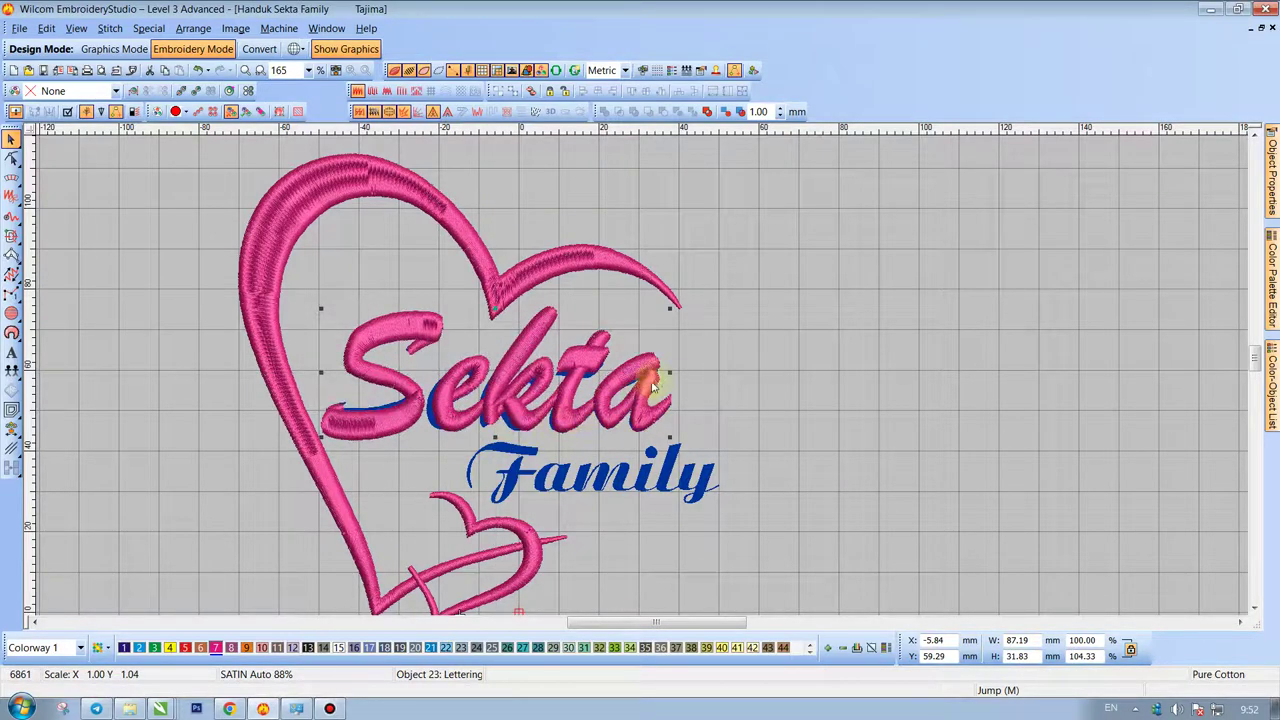
key("z")
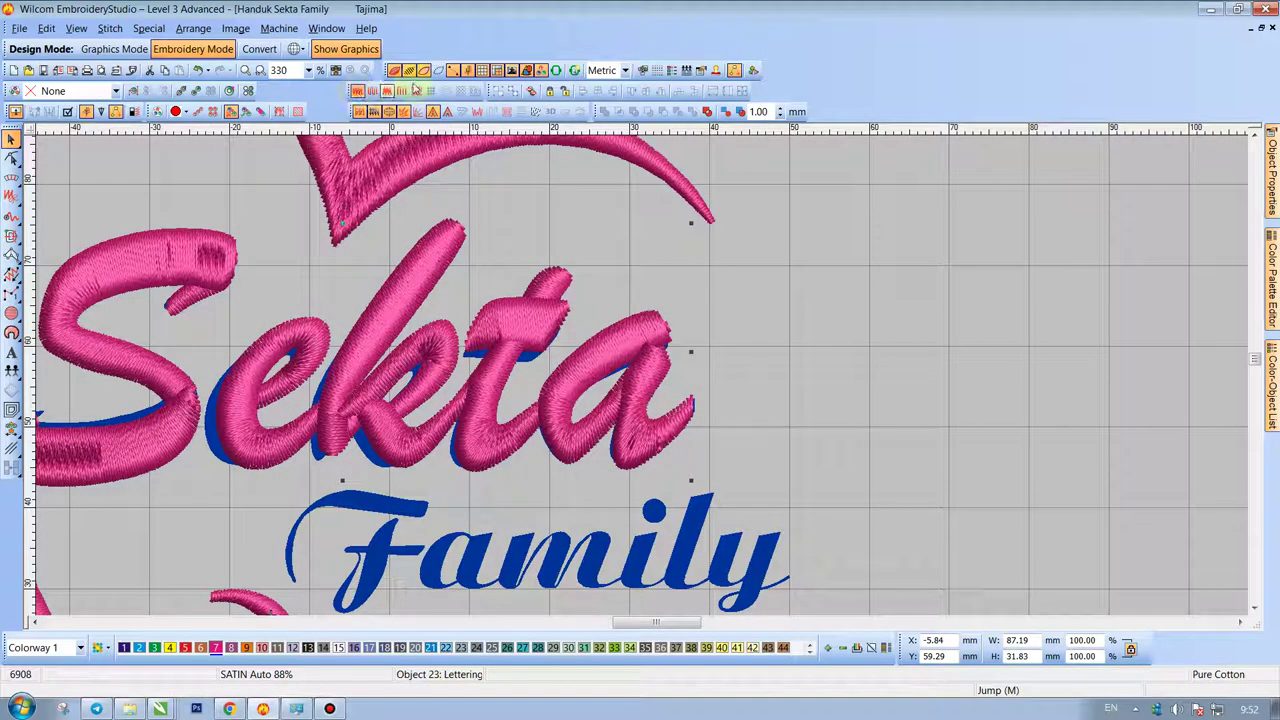
Turn off the realistic stitch rendering and disable all active stitch effects on the Sekta lettering.
left_click(394, 70)
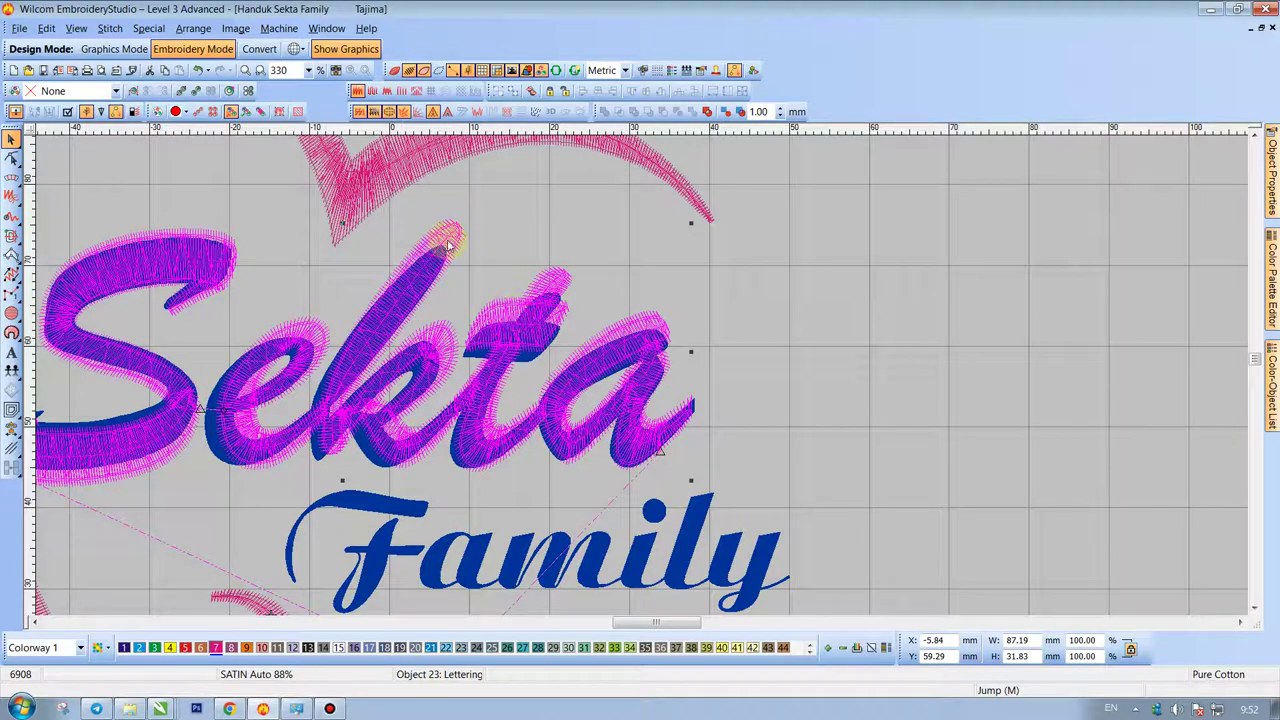
key("shift+z")
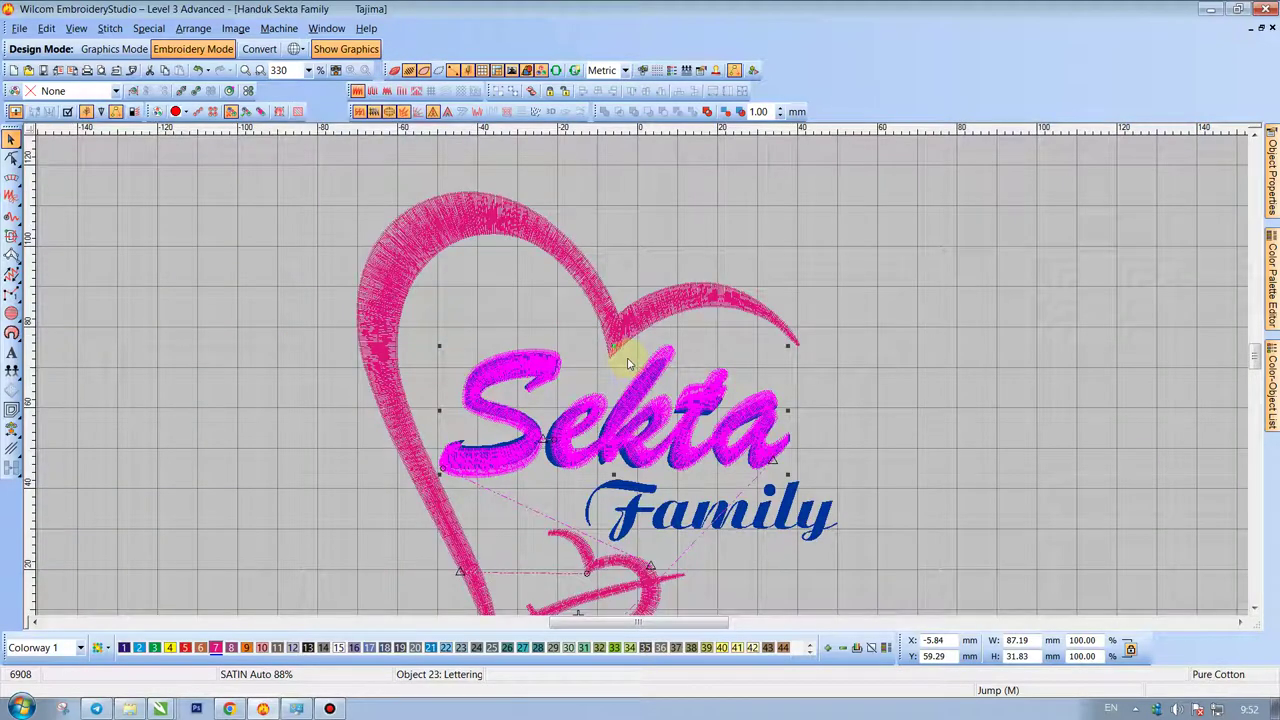
key("z")
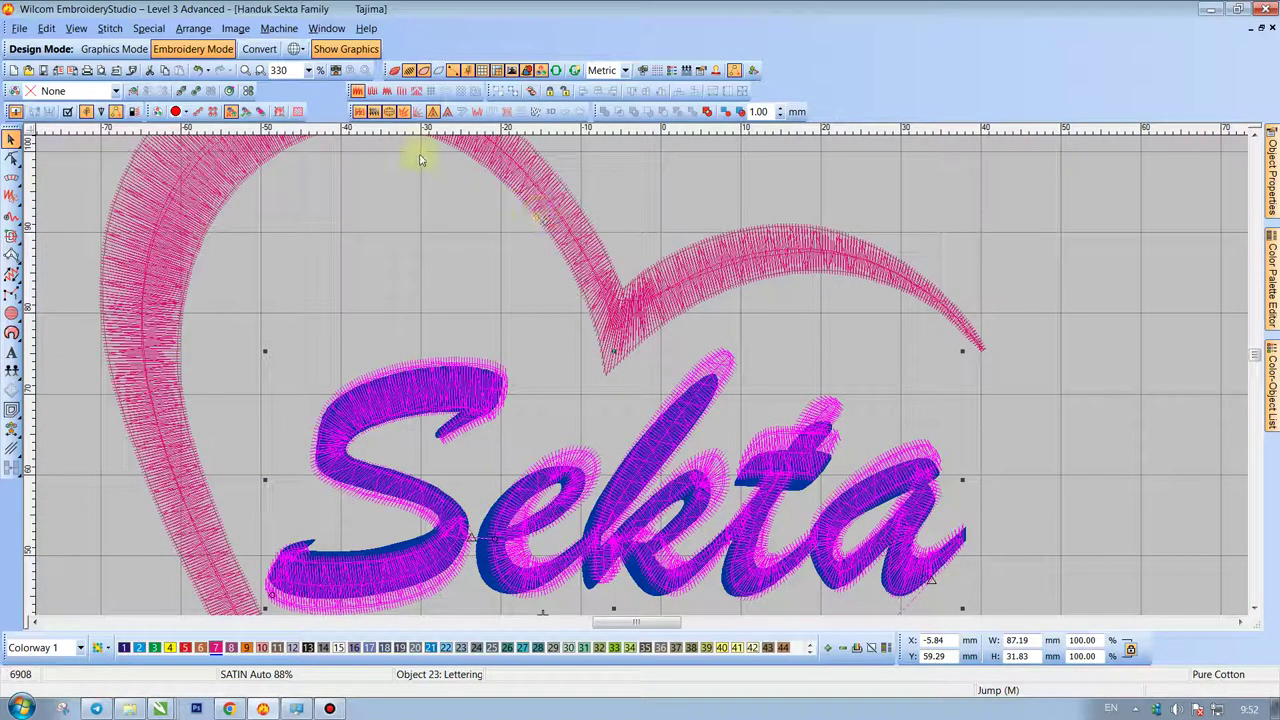
left_click(373, 112)
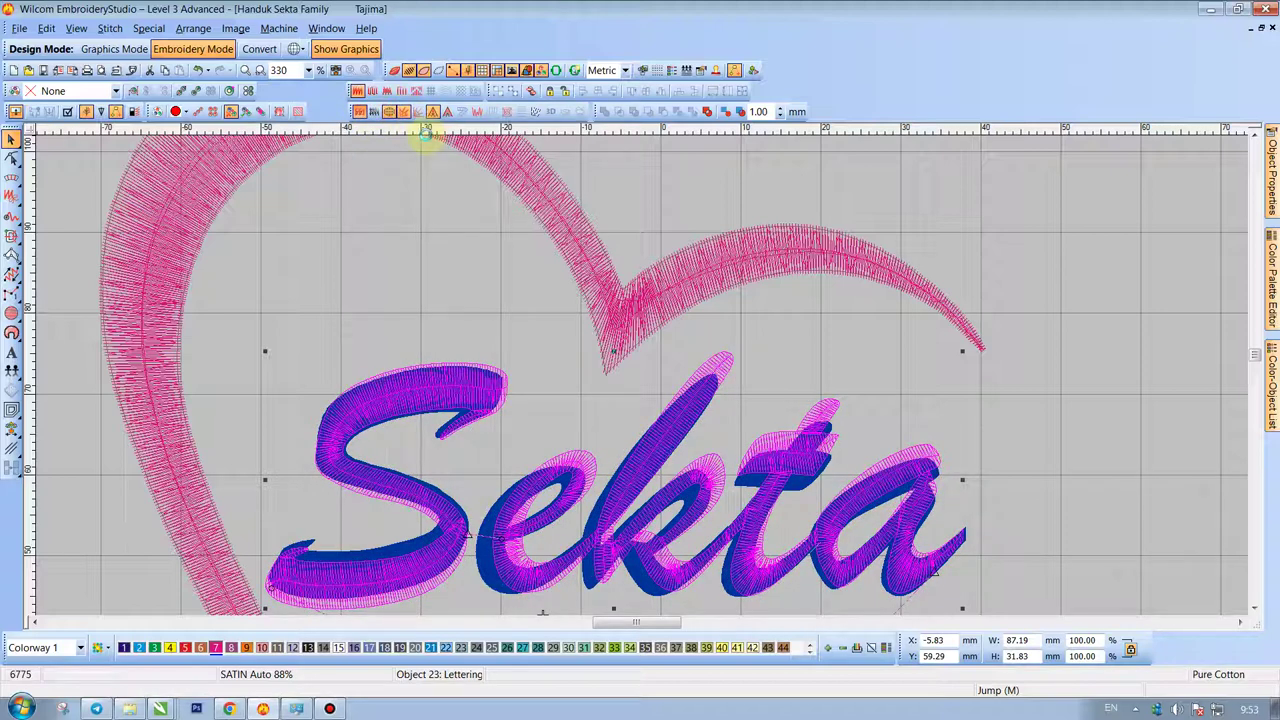
left_click(352, 162)
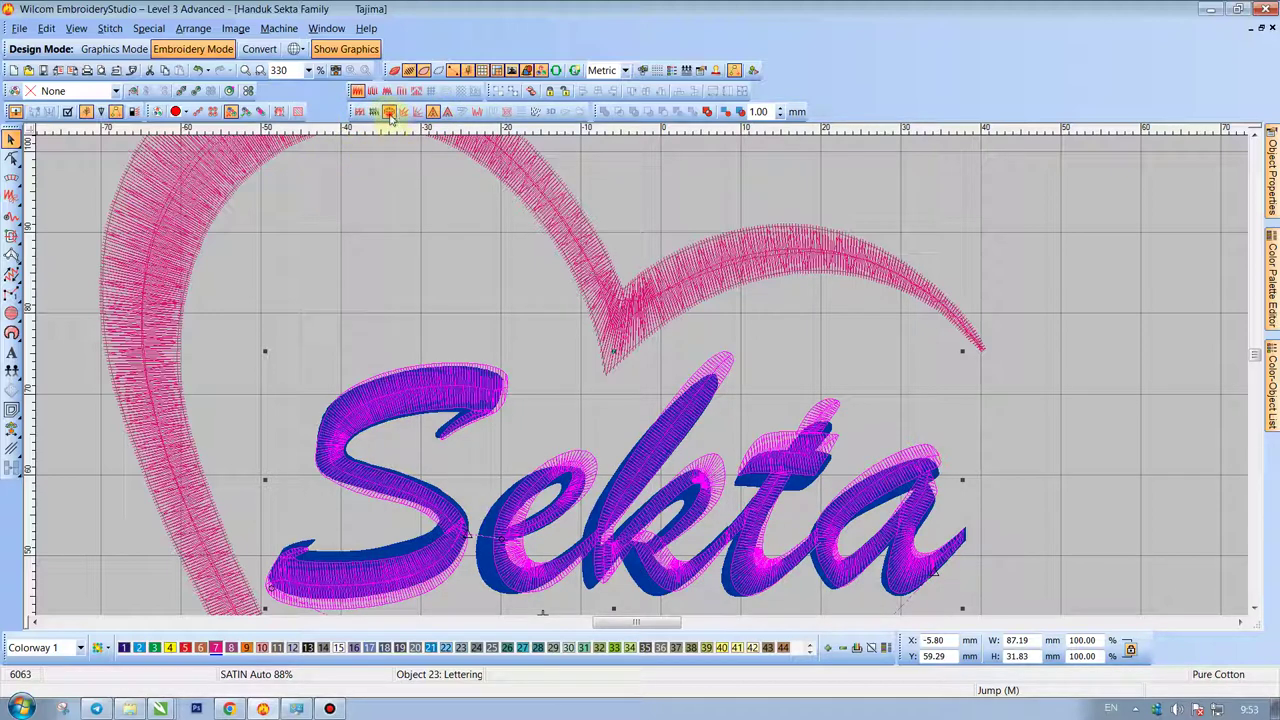
left_click(648, 333)
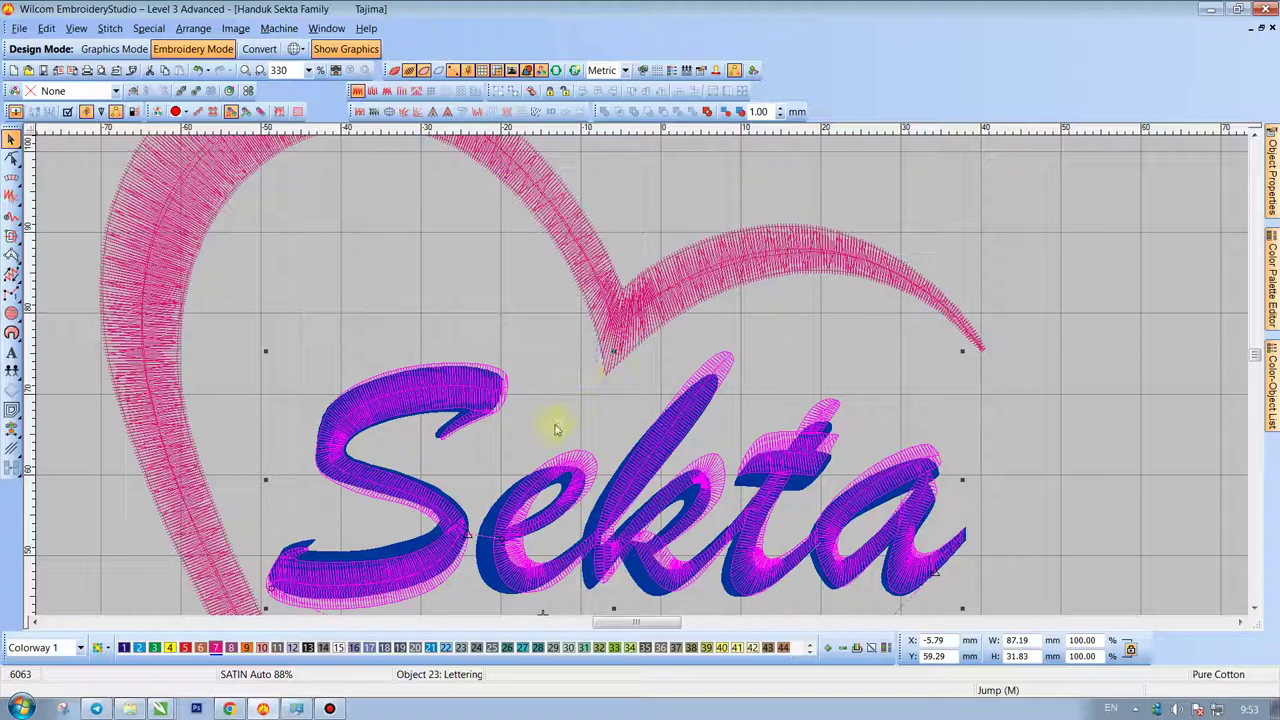
Scale the Sekta lettering to about 84 mm wide and 30 mm high so that its S covers the blue S.
left_click_drag(614, 608, 604, 591)
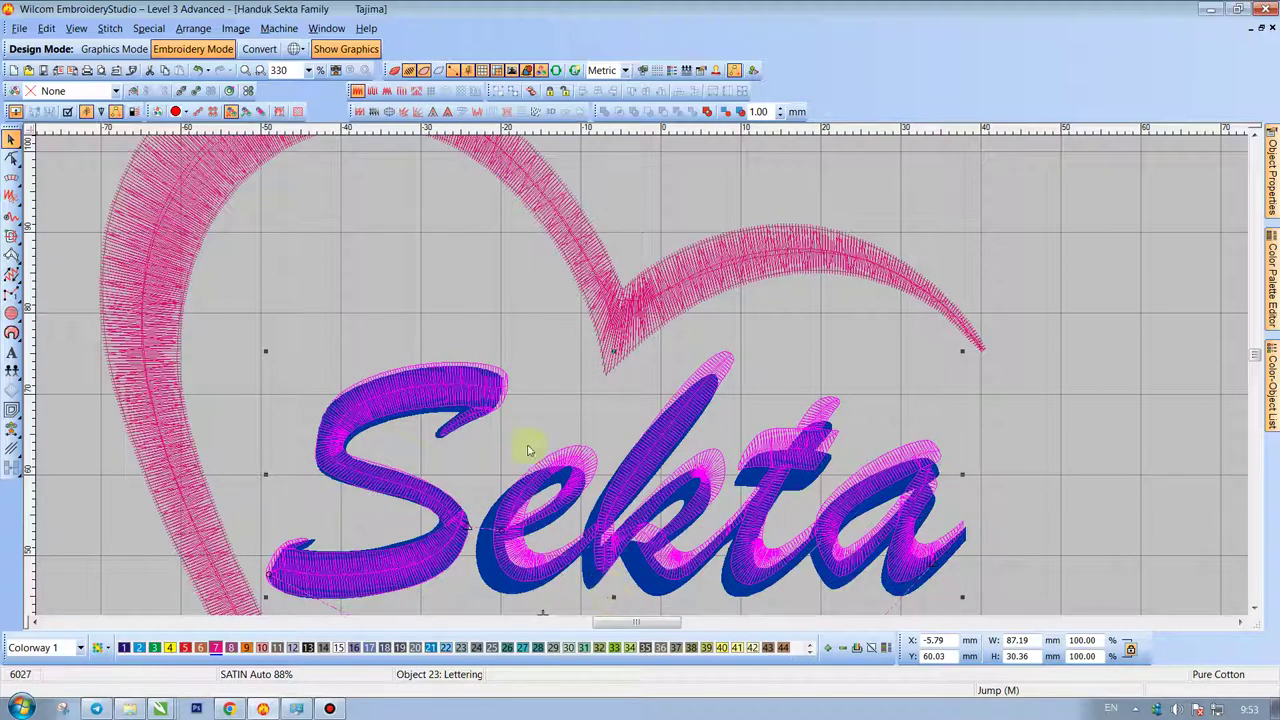
left_click_drag(614, 358, 609, 363)
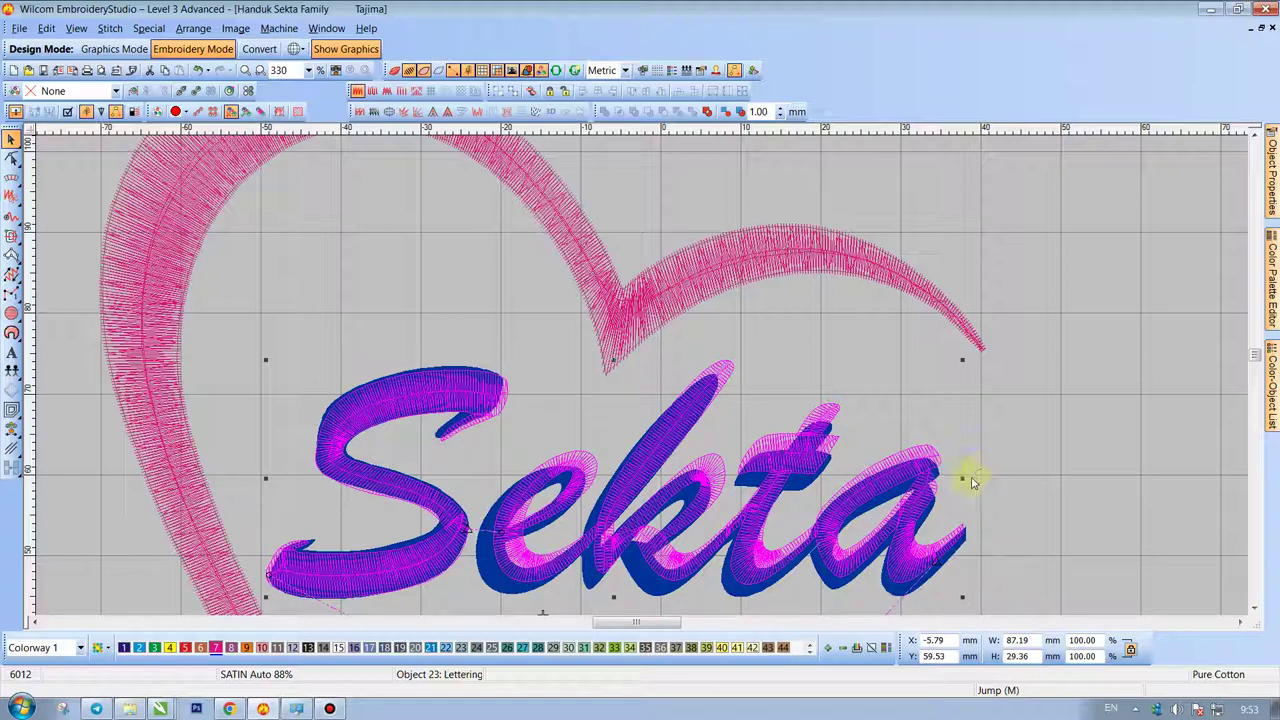
left_click_drag(964, 478, 948, 478)
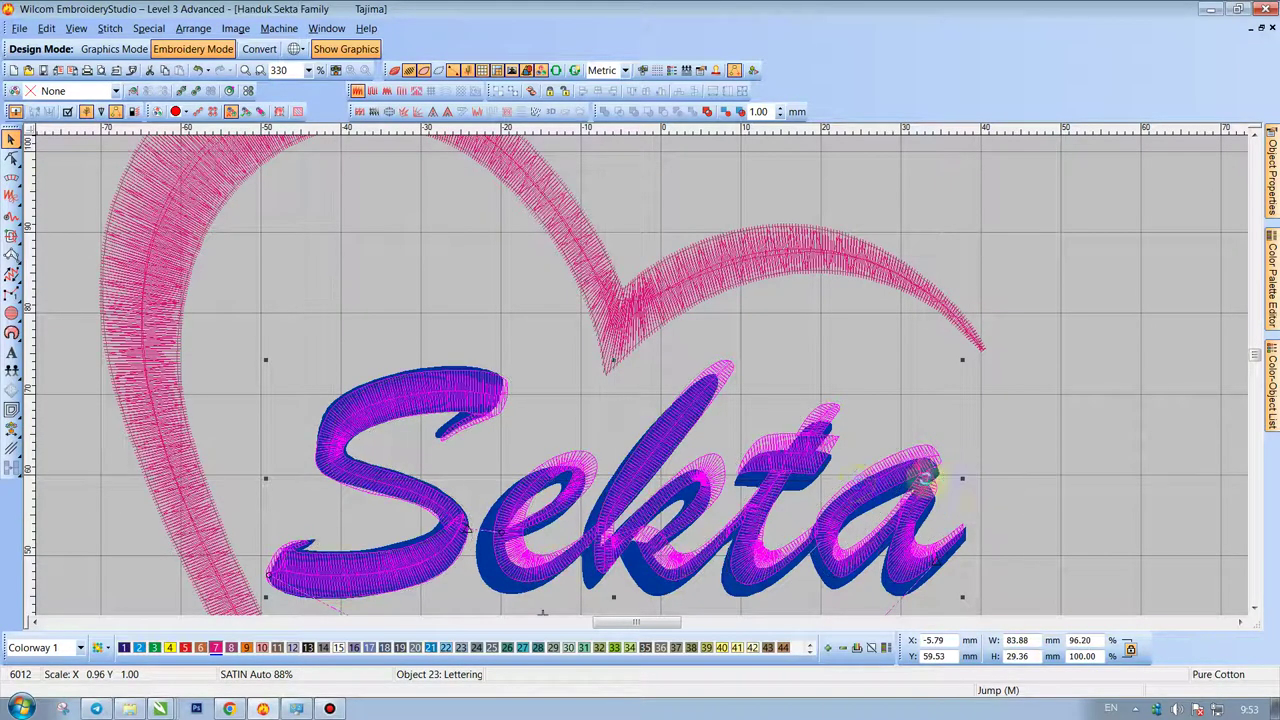
left_click_drag(463, 522, 460, 527)
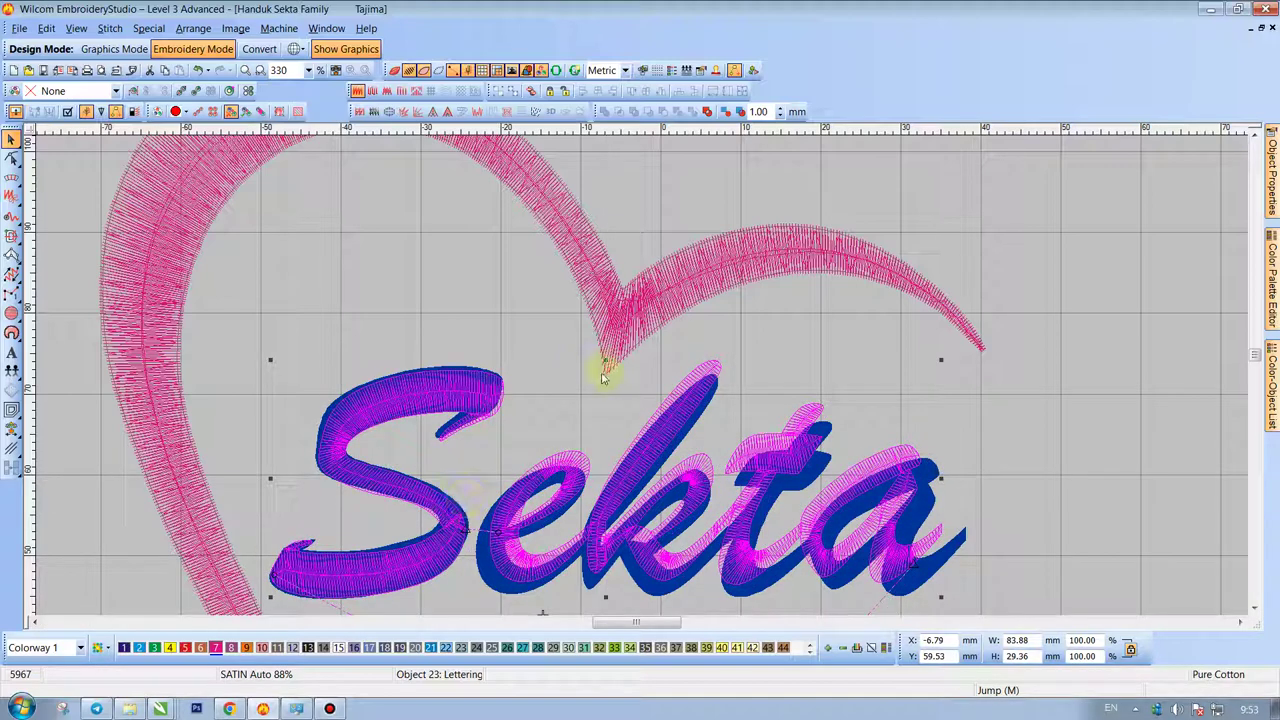
left_click_drag(604, 360, 603, 360)
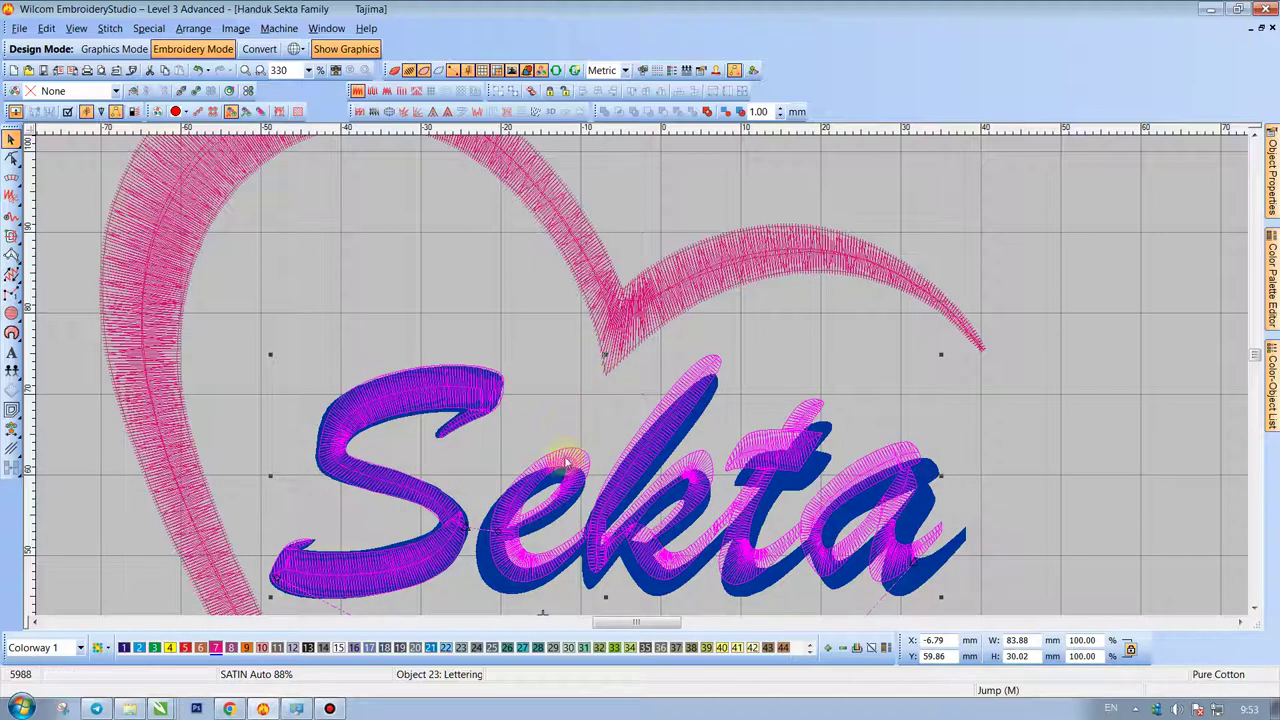
scroll(566, 462, "down", 1)
scroll(716, 384, "up", 1)
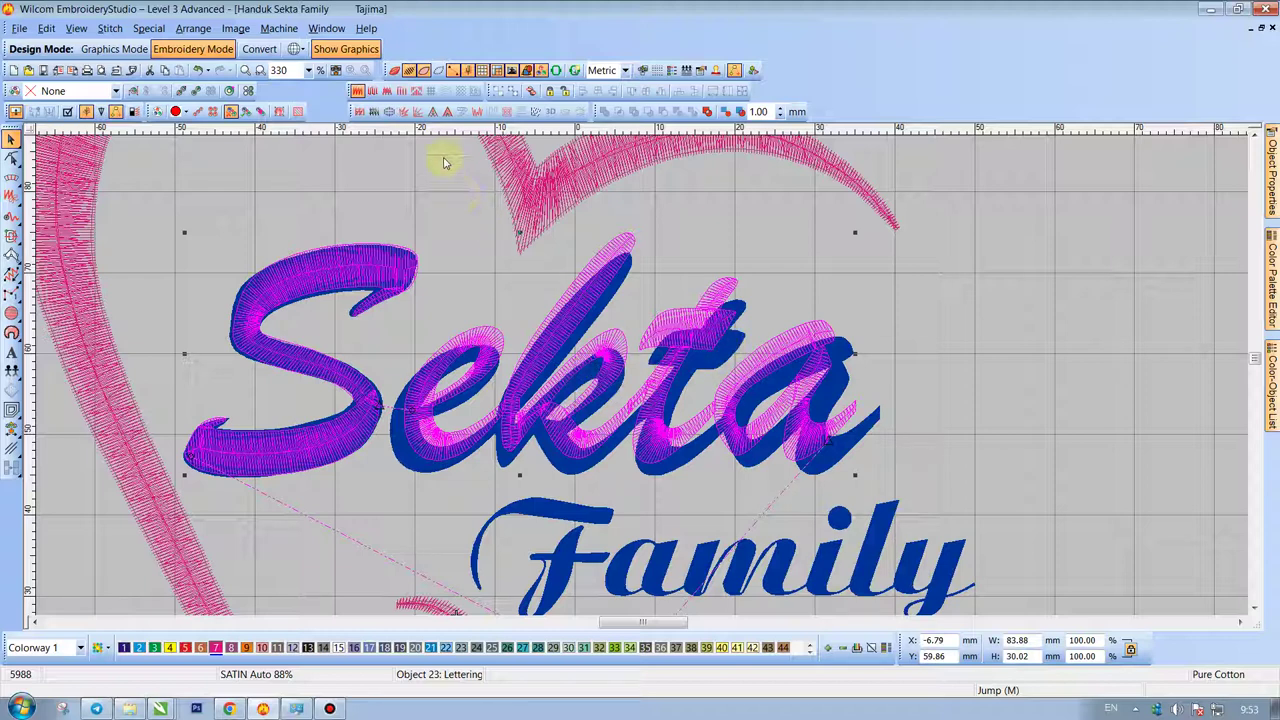
Break the Sekta lettering apart into separate stitch objects and display them without realistic rendering.
left_click(394, 70)
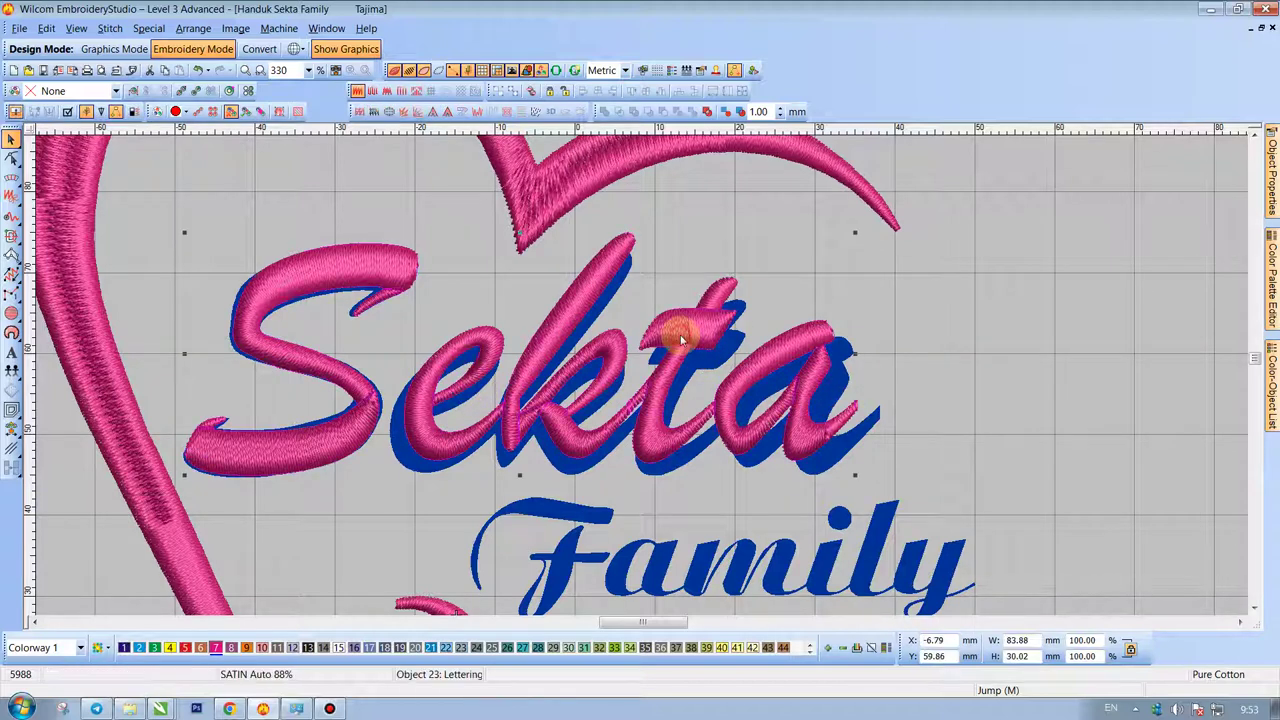
left_click(698, 260)
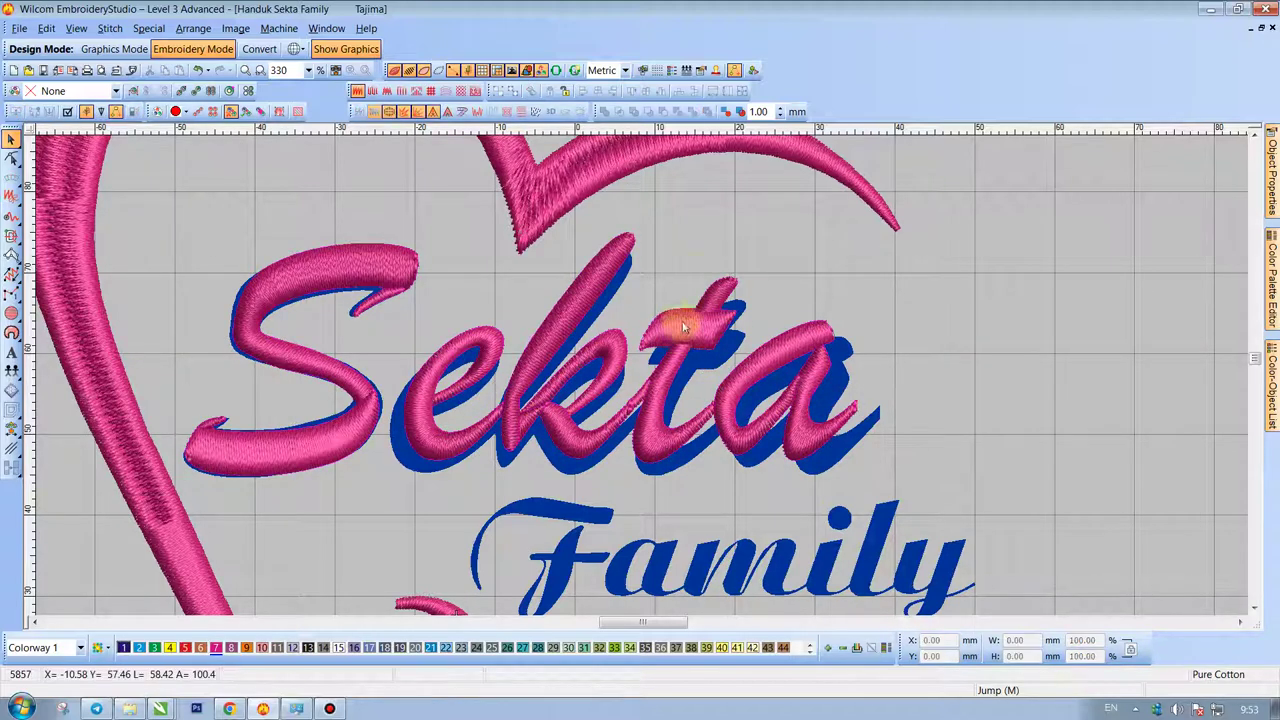
left_click(393, 70)
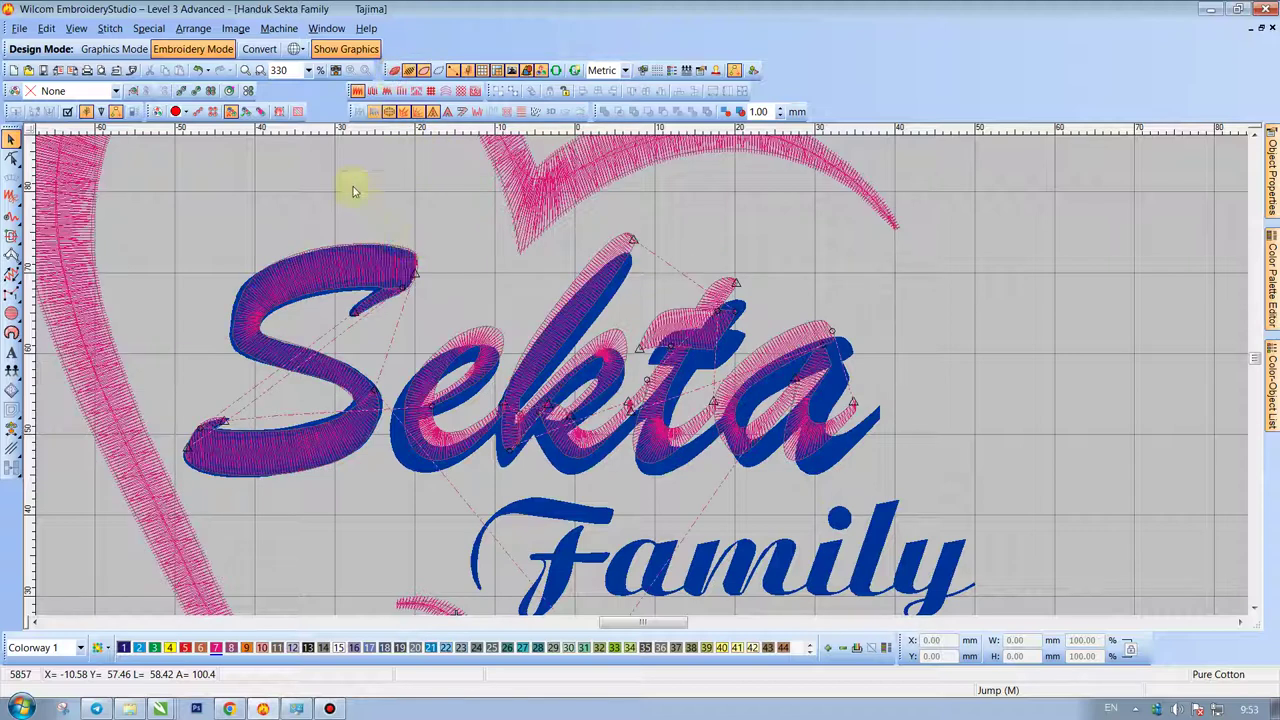
Try to enlarge the letters ekta together with the S's small tail stroke, and undo the scaling.
left_click(808, 443)
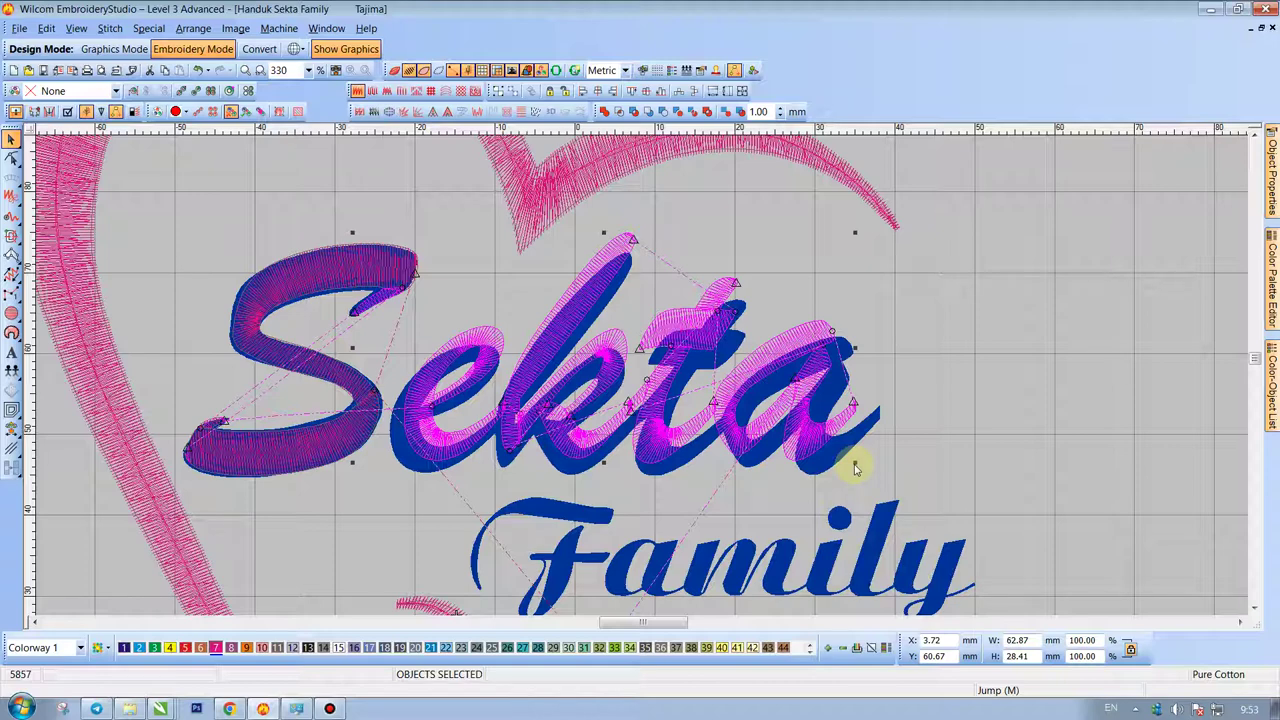
left_click_drag(855, 463, 878, 480)
left_click_drag(352, 473, 331, 485)
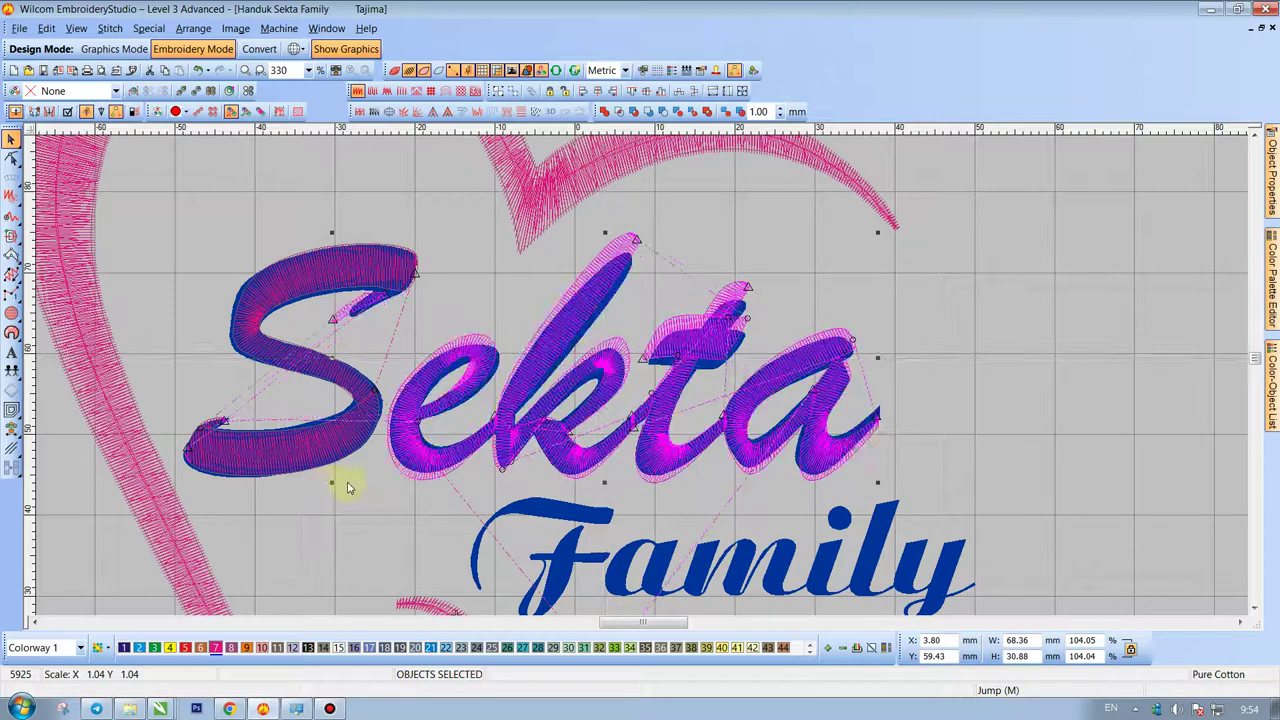
key("ctrl+z")
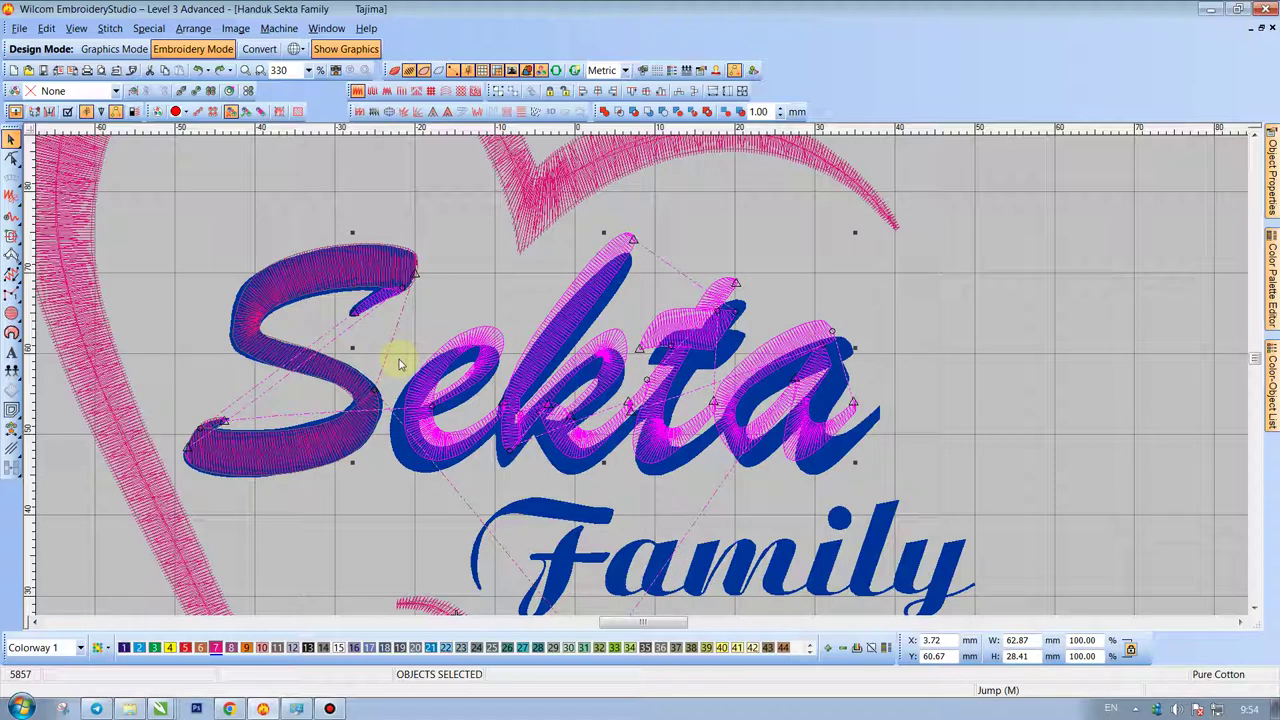
Select only the letters ekta and scale them over the blue artwork to about 61 mm wide and 28 mm high.
left_click(896, 274)
left_click_drag(1048, 210, 390, 495)
left_click_drag(858, 463, 880, 480)
left_click_drag(410, 469, 405, 474)
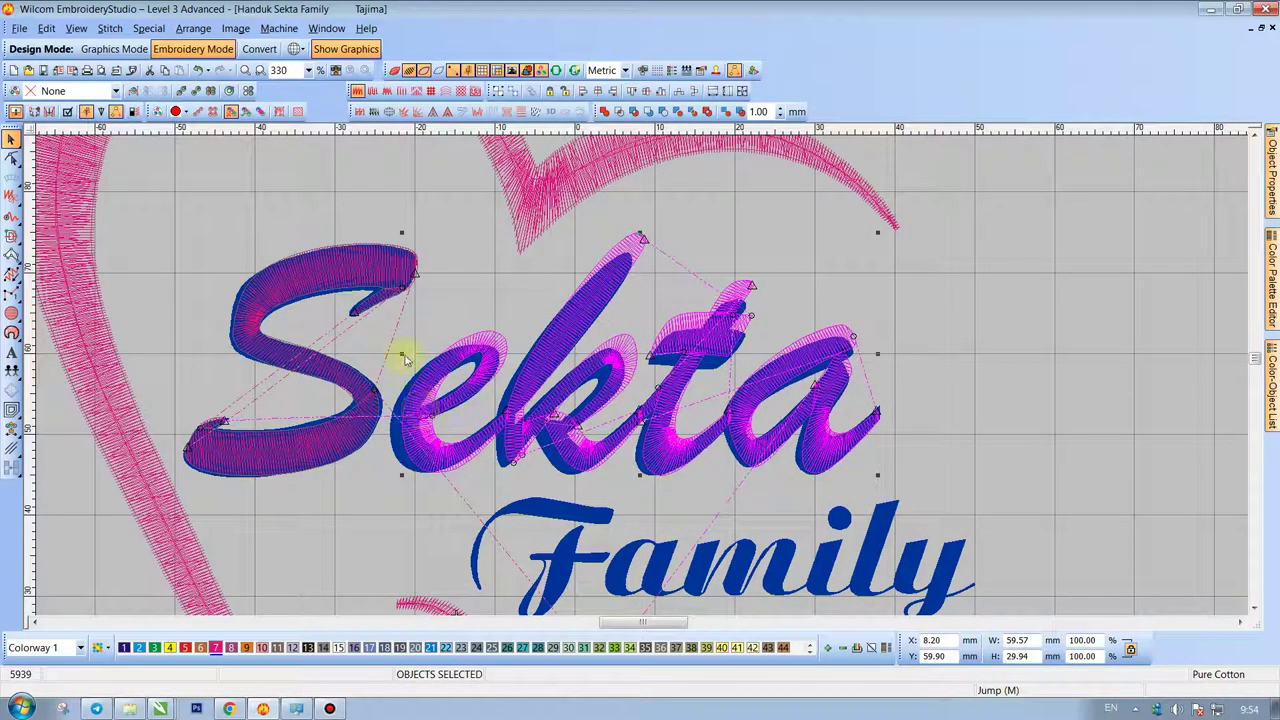
left_click_drag(404, 354, 390, 357)
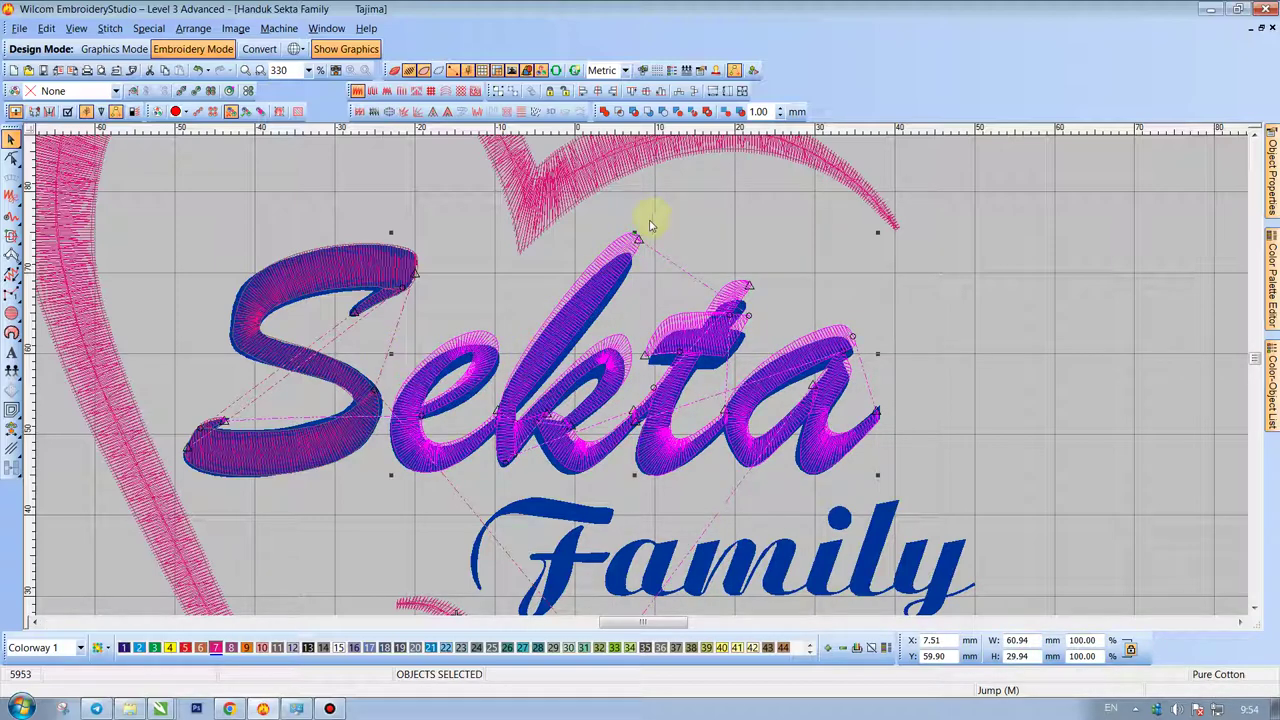
left_click_drag(634, 236, 636, 251)
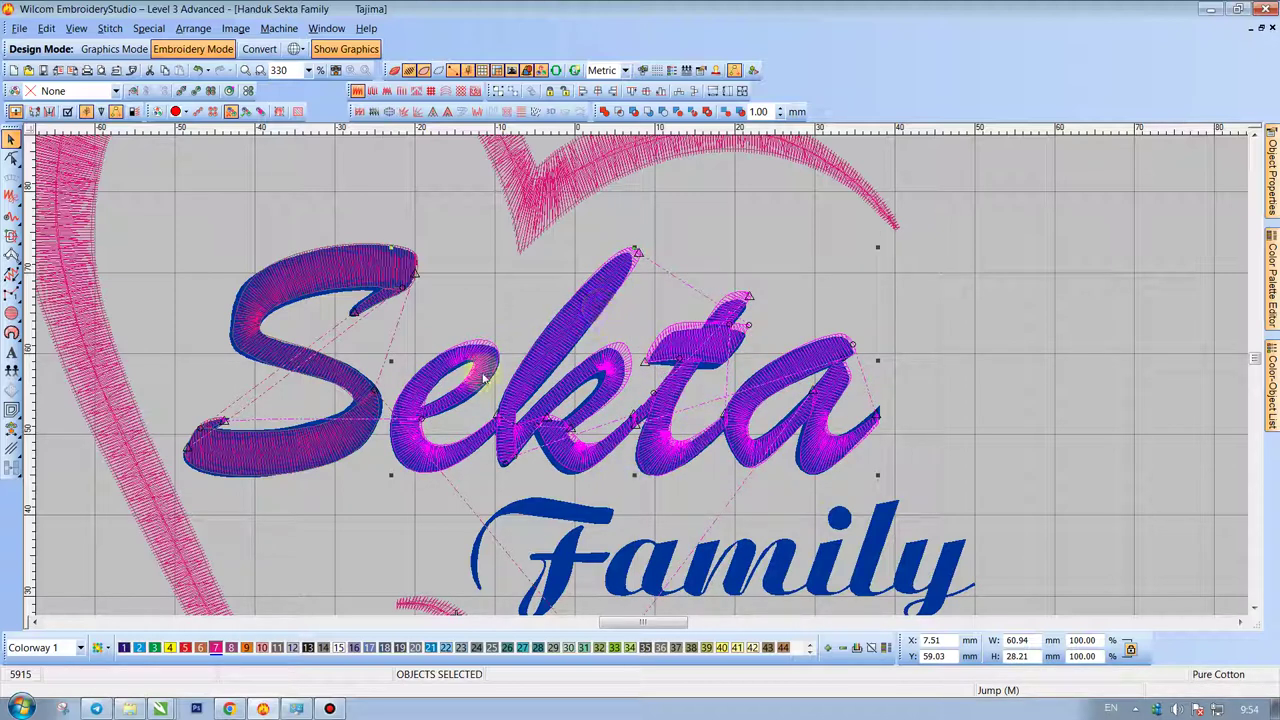
left_click(1003, 330)
Reshape the S's small upper tail by moving its upper end corner into the thick stroke and deleting a surplus outline point.
left_click(392, 70)
scroll(395, 276, "up", 2)
left_click(617, 432)
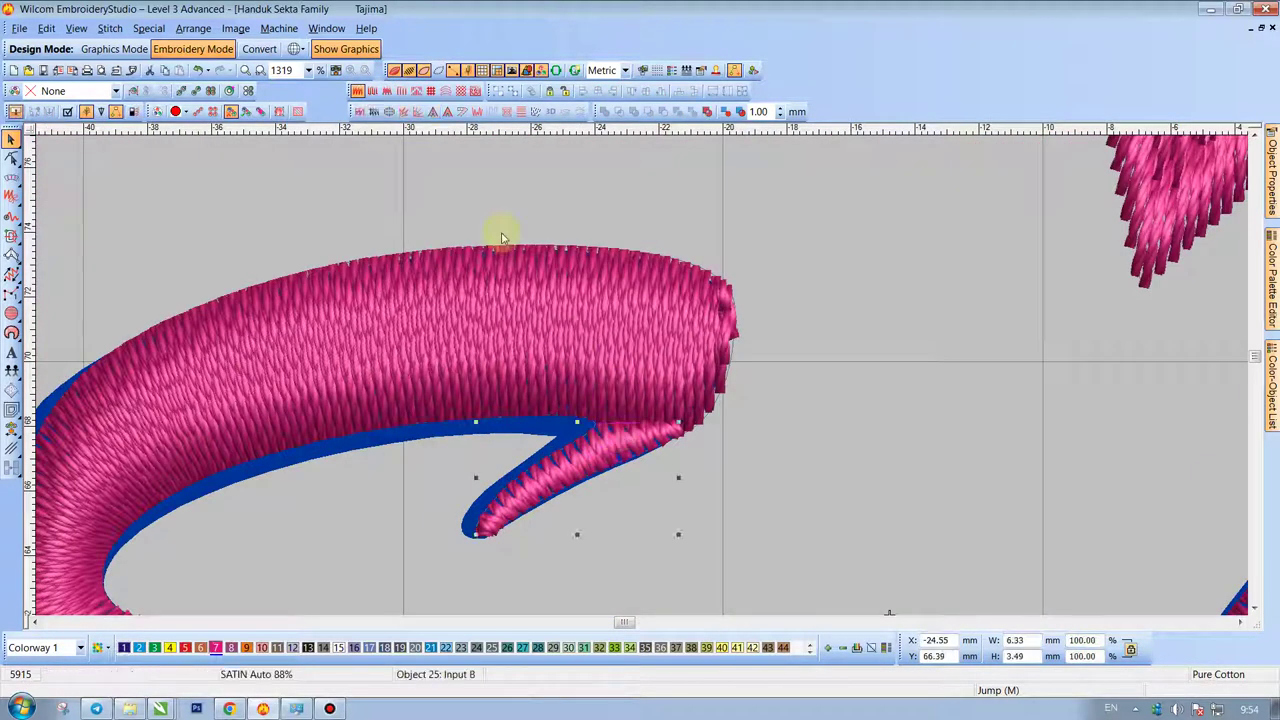
left_click(393, 72)
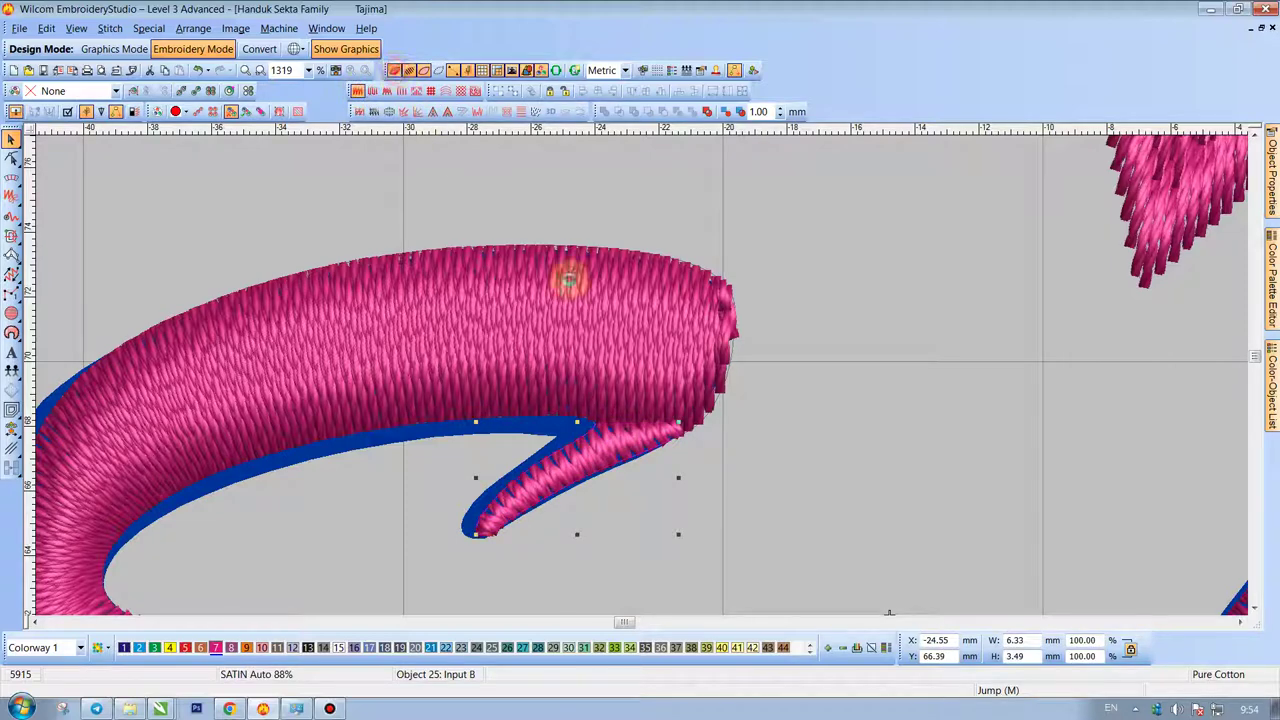
key("h")
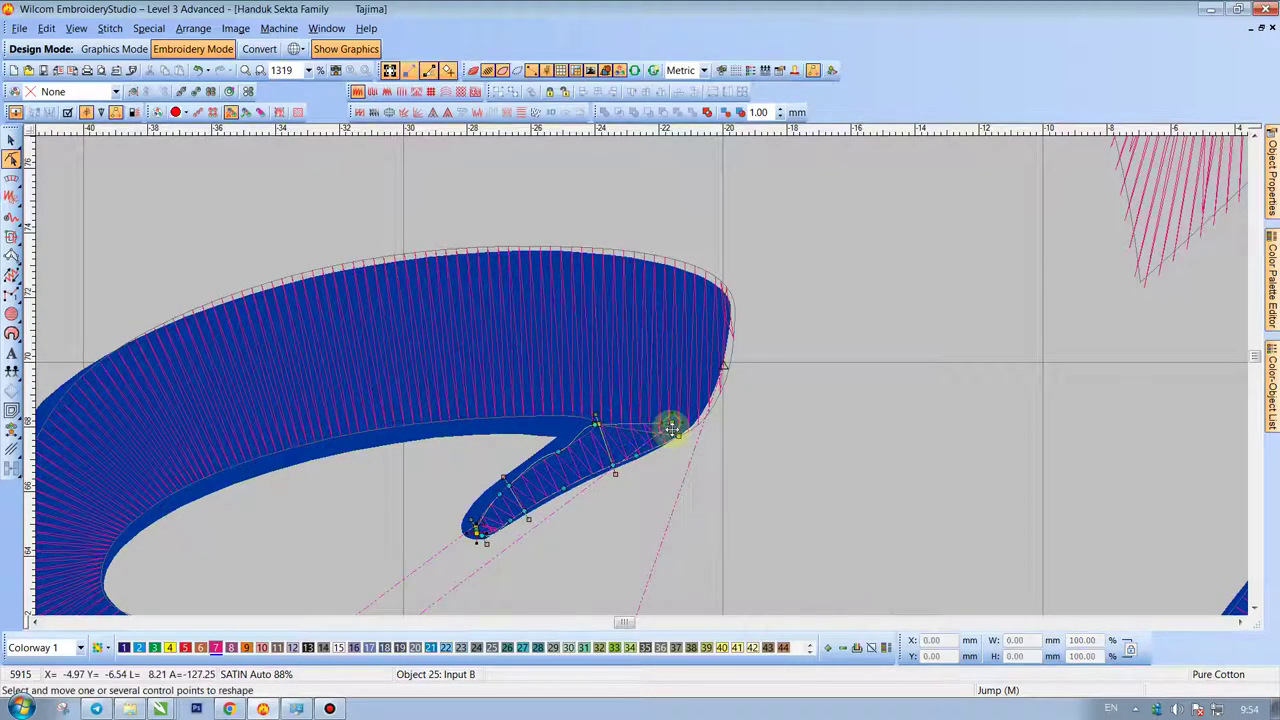
scroll(671, 428, "up", 1)
left_click_drag(642, 363, 639, 338)
left_click(496, 366)
key("Delete")
scroll(643, 380, "up", 2)
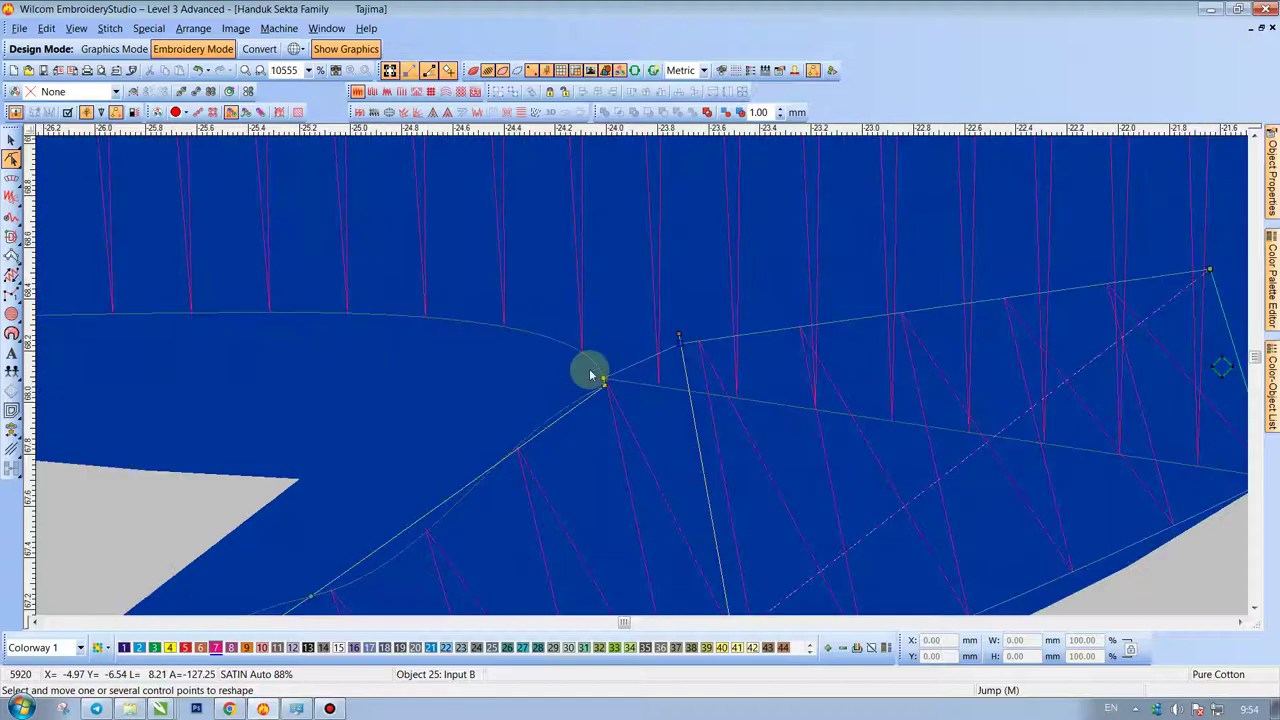
scroll(603, 385, "down", 2)
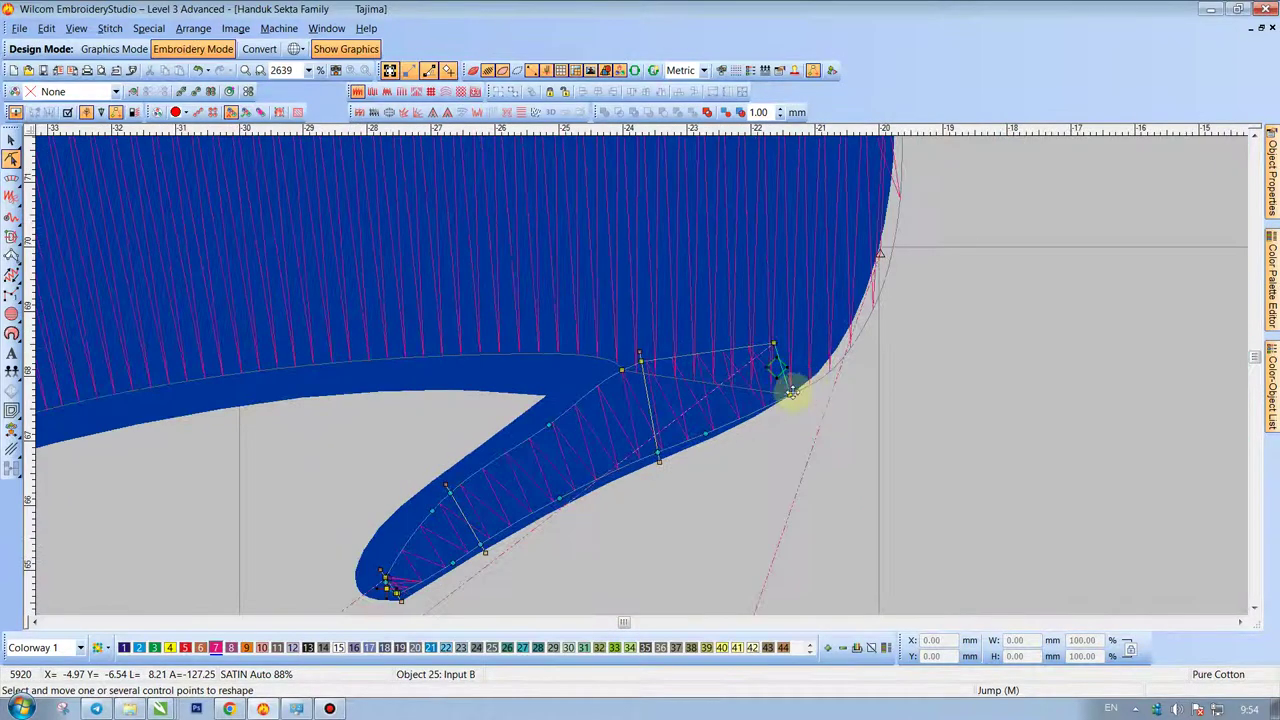
Move the lower end corner of the S's upper tail to fit the edge of the thick stroke, and finish reshaping it.
scroll(723, 420, "up", 1)
left_click_drag(650, 400, 665, 388)
scroll(665, 388, "down", 2)
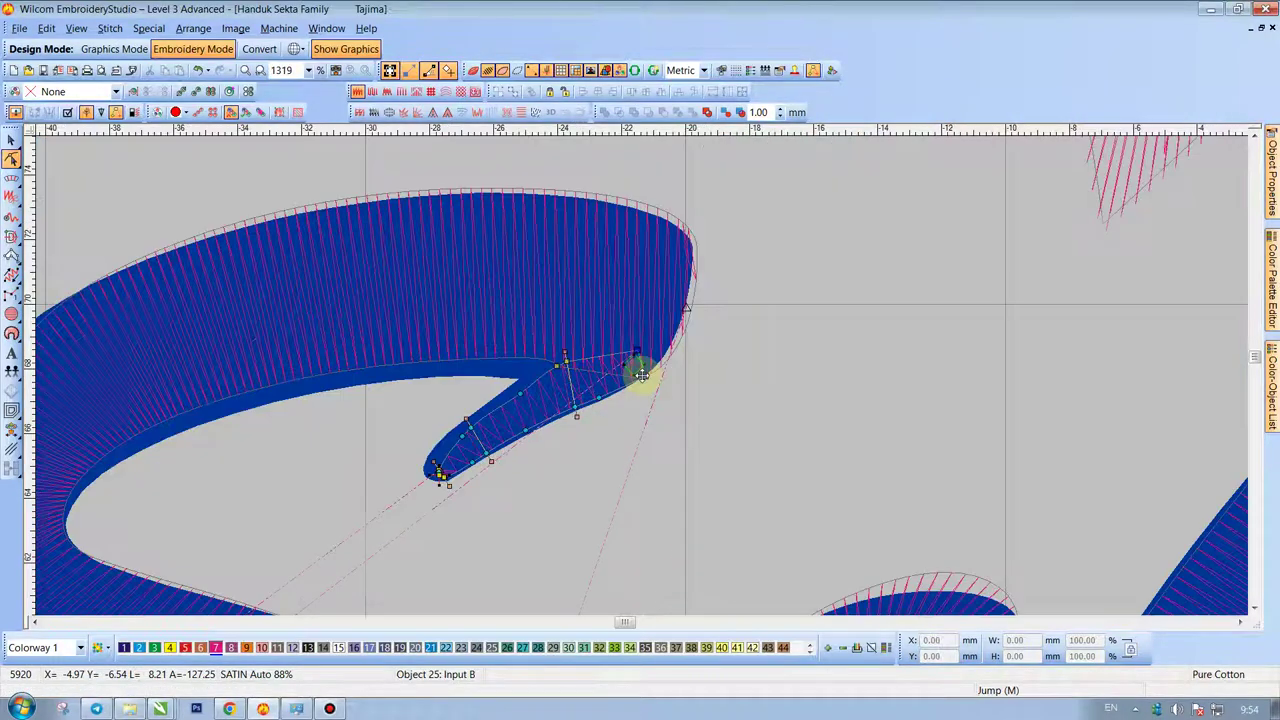
key("Escape")
scroll(634, 371, "down", 3)
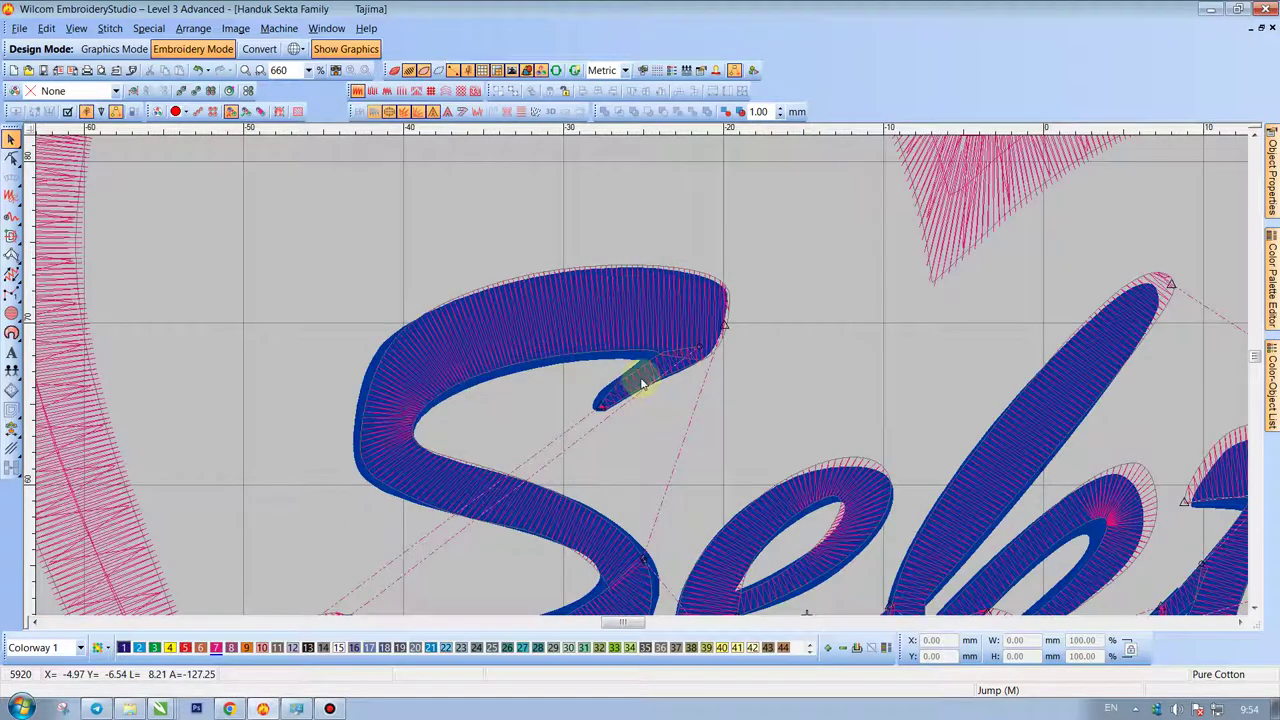
Extend the base of the S's small lower tail by moving its end corners further into the thick lower stroke.
scroll(634, 371, "up", 3)
left_click(318, 332)
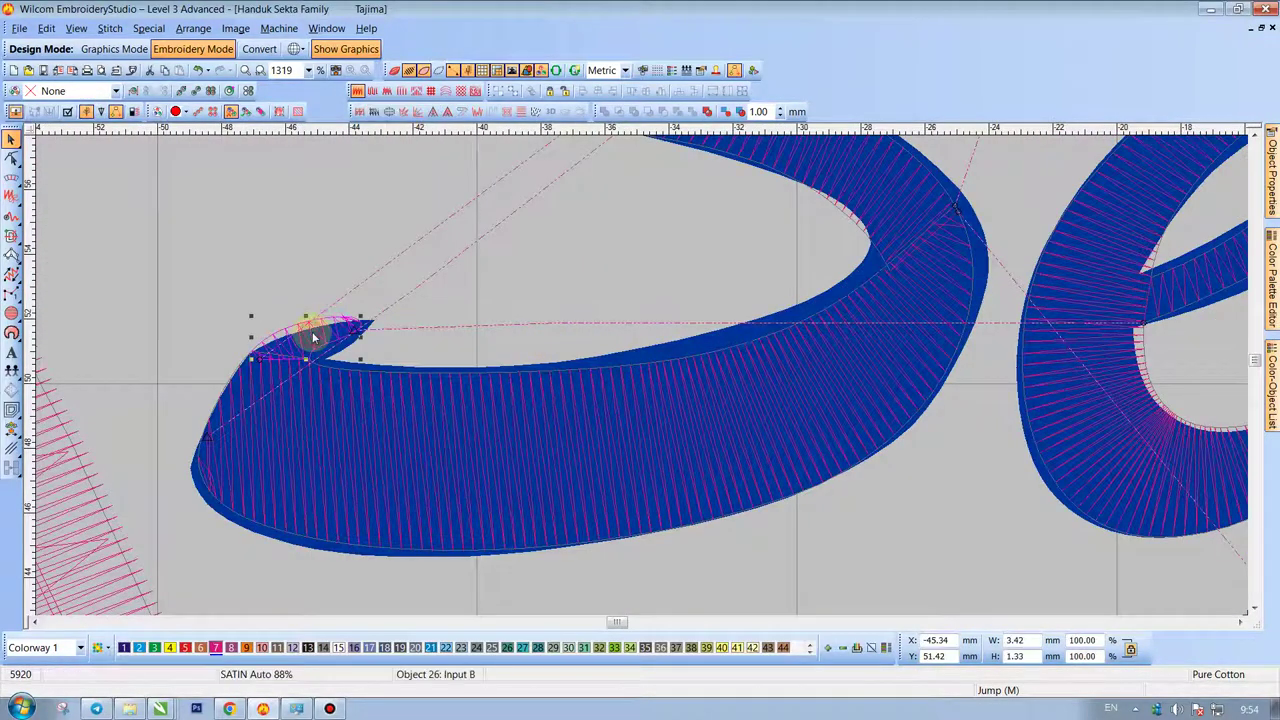
key("h")
scroll(247, 351, "up", 2)
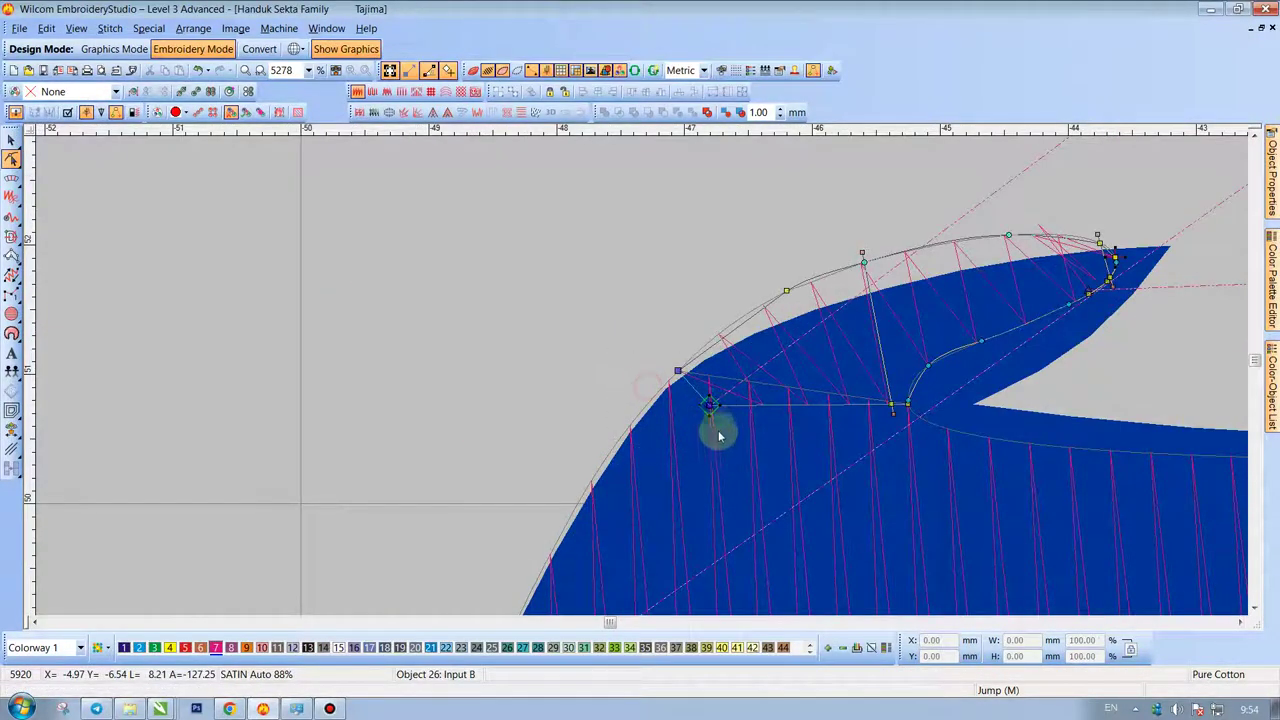
left_click_drag(707, 404, 688, 425)
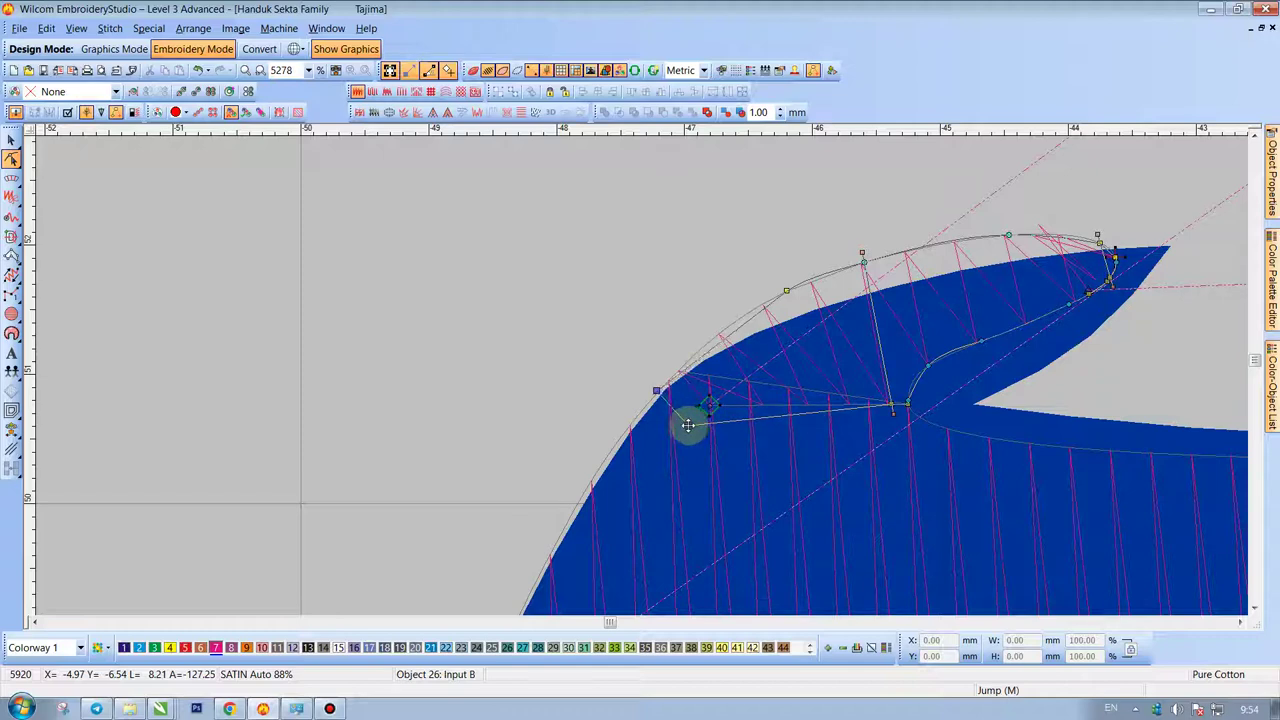
key("Return")
Add an outline point to the lower tail, move its inner corner into the thick stroke, and shift its middle stitch angle line.
left_click(713, 343)
mouse_move(898, 405)
left_mouse_down()
mouse_move(900, 434)
mouse_move(912, 420)
left_mouse_up()
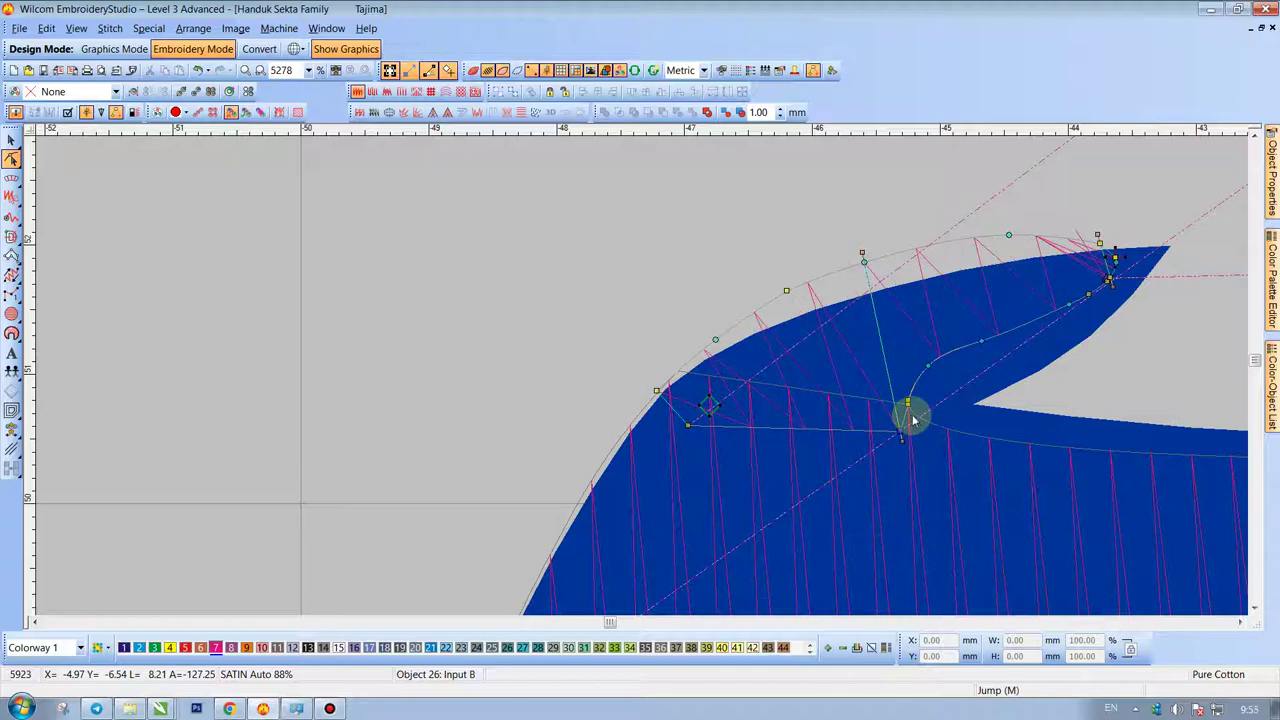
left_click_drag(862, 252, 820, 265)
key("Escape")
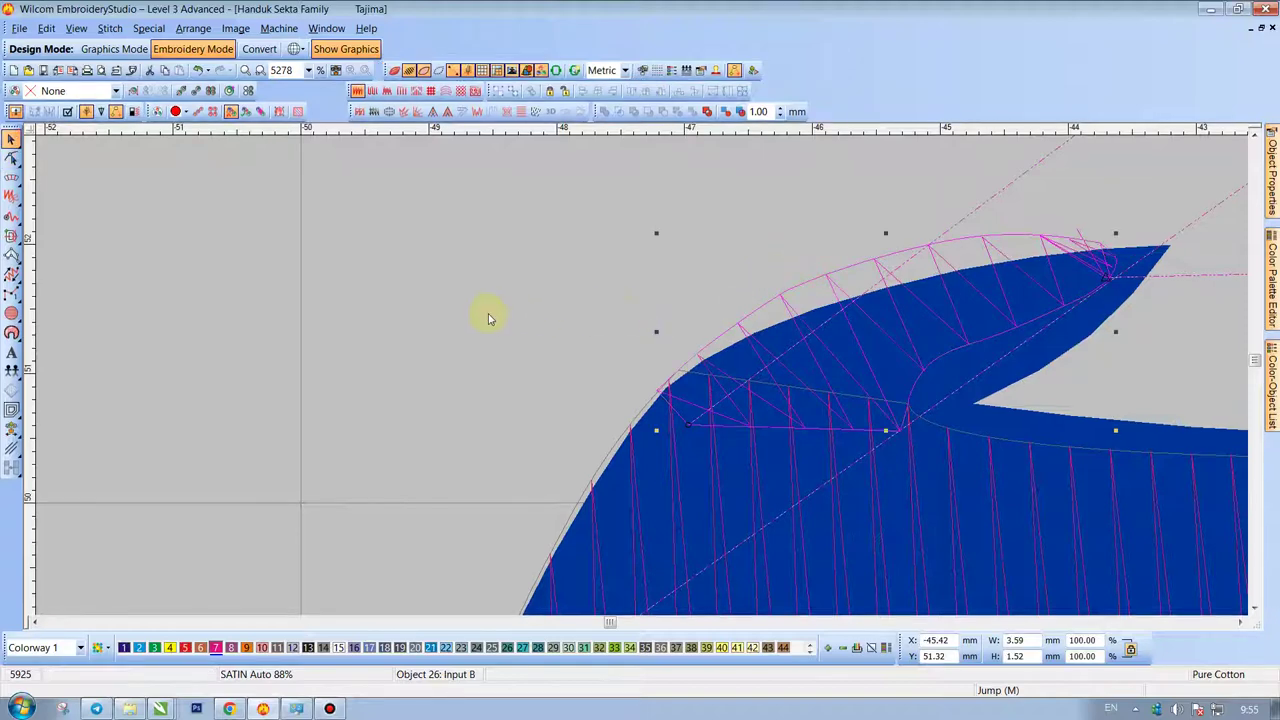
left_click(489, 314)
Select the tip points of the S's lower tail and move them outward to meet the pointed end of the blue artwork.
scroll(646, 378, "down", 3)
scroll(697, 369, "up", 2)
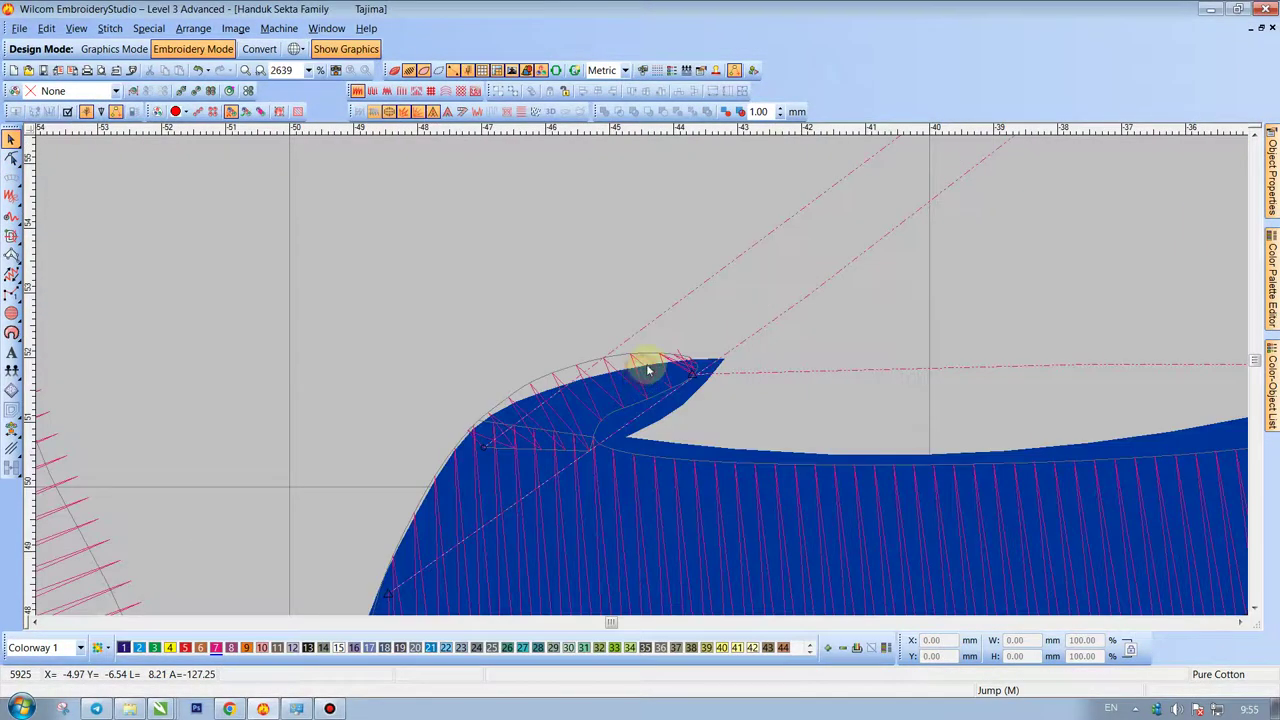
left_click(650, 366)
key("h")
left_click(640, 294)
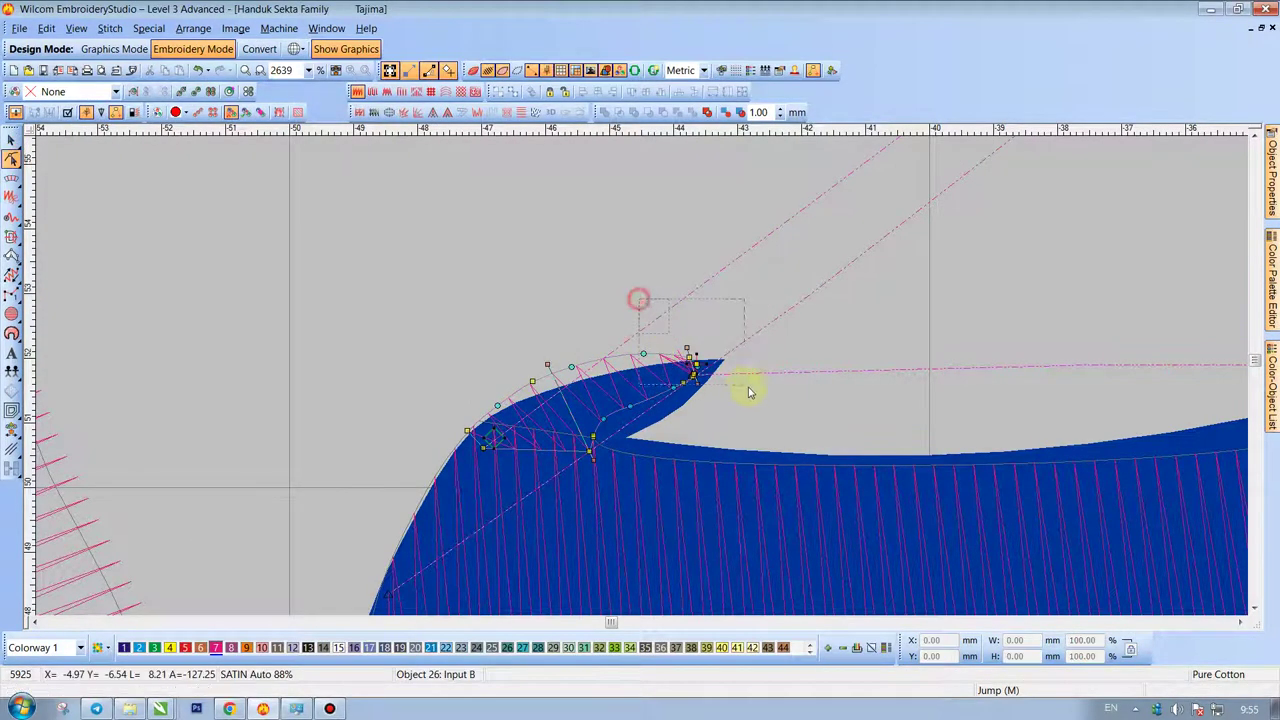
left_click_drag(691, 362, 667, 350)
left_click(789, 326)
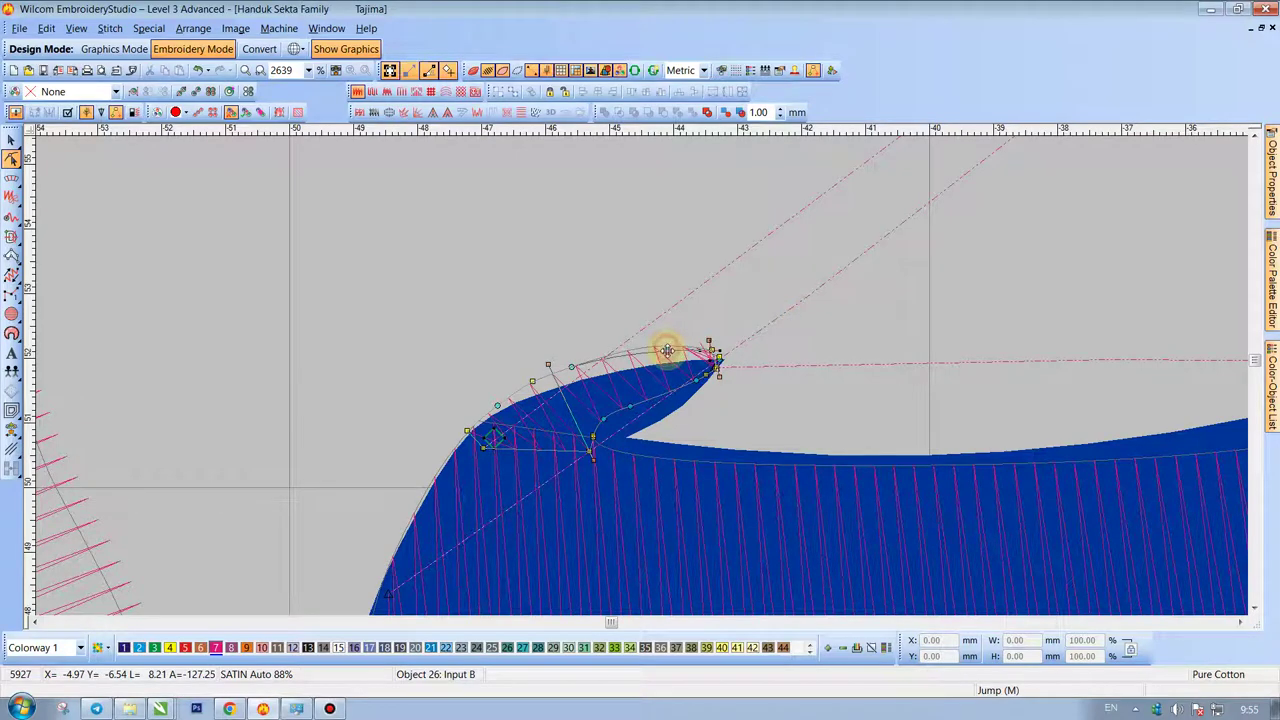
key("Escape")
key("shift+z")
key("shift+z")
key("shift+z")
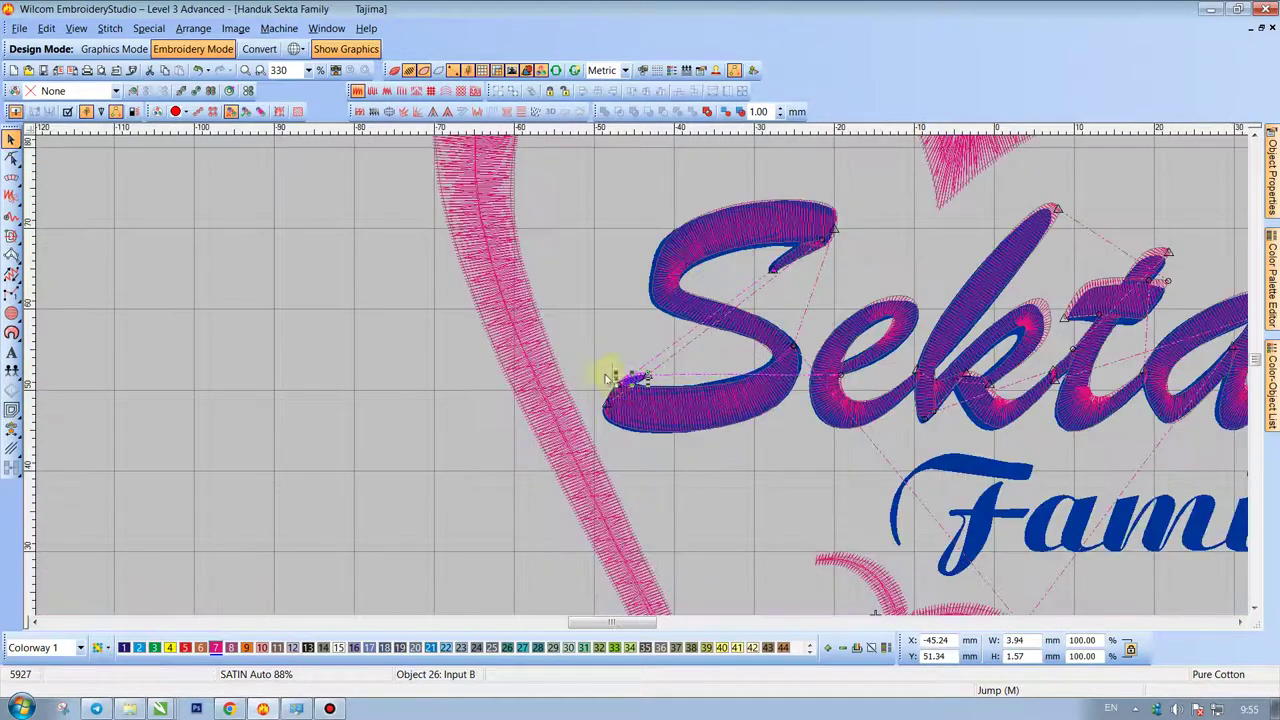
Weld the two main strokes of the S into one object and switch off its automatic stitch splitting.
left_click(586, 320)
scroll(786, 354, "up", 1)
left_click(617, 380)
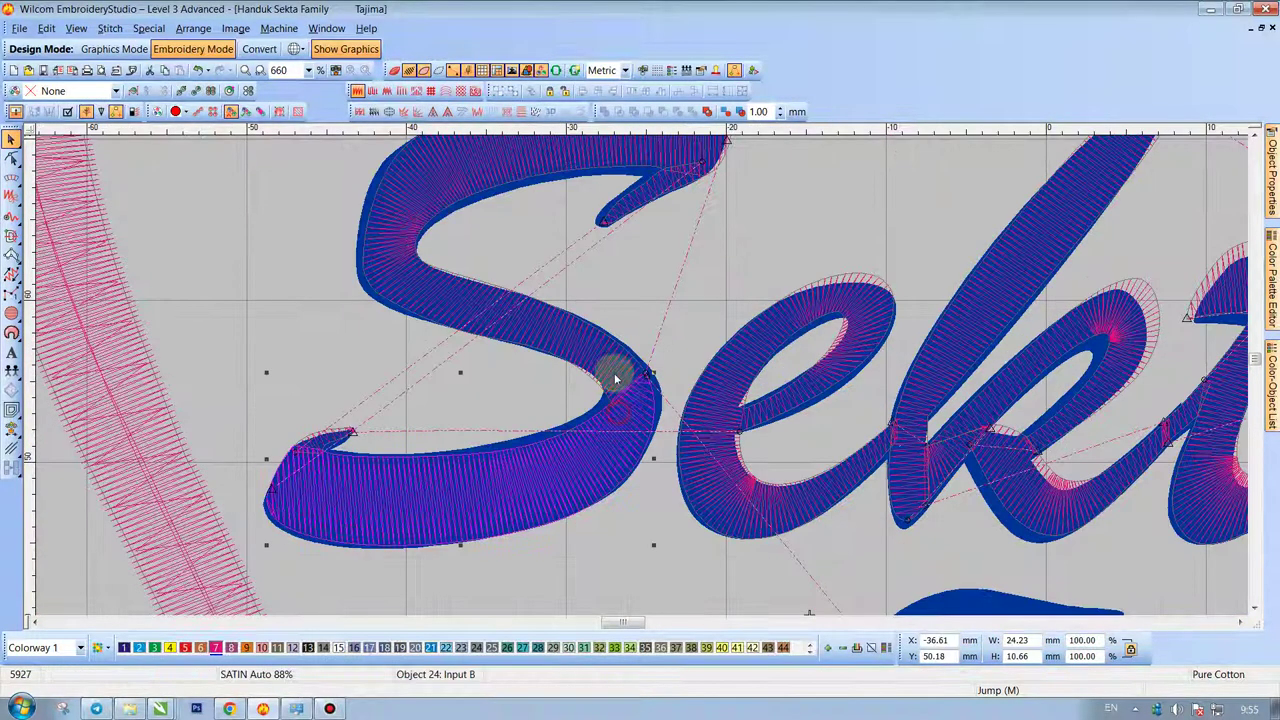
left_click(608, 112)
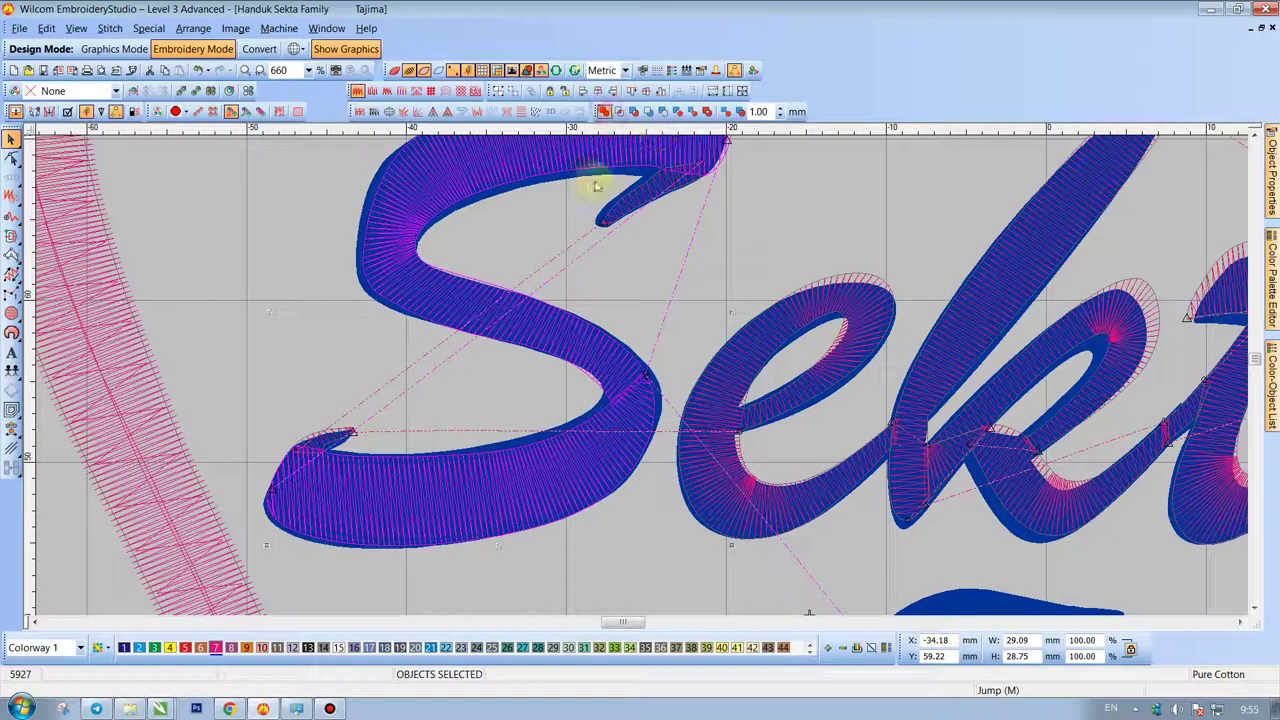
left_click(360, 113)
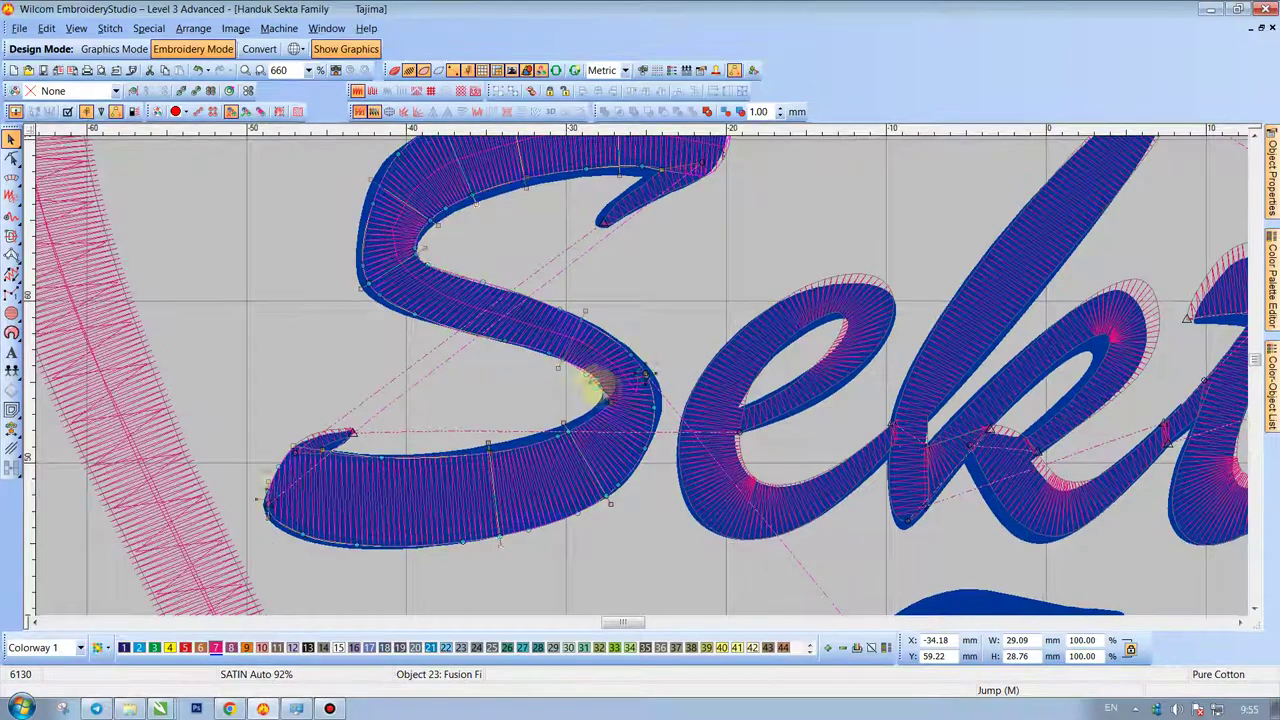
Reshape the inner bend of the welded S by shifting an angle line, moving the corner point, and adding outline points beside it.
key("h")
left_click_drag(565, 424, 545, 420)
scroll(568, 371, "down", 1)
scroll(648, 385, "up", 2)
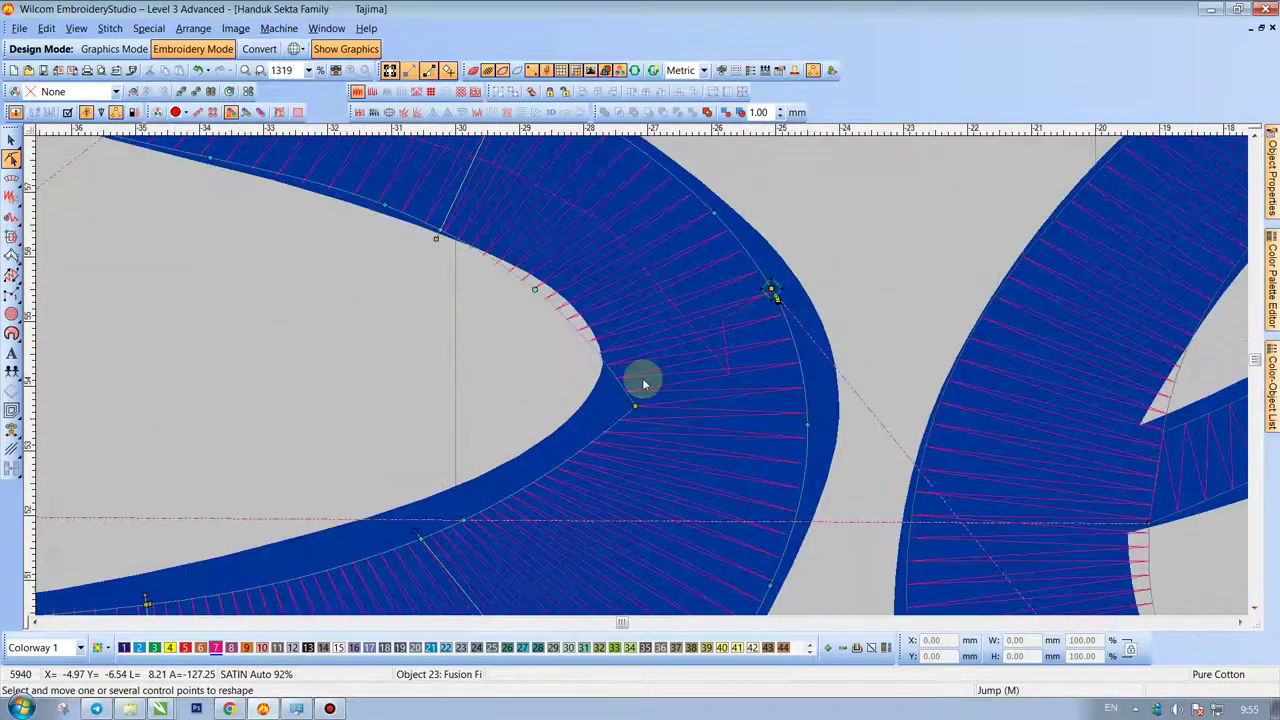
left_click_drag(621, 391, 595, 365)
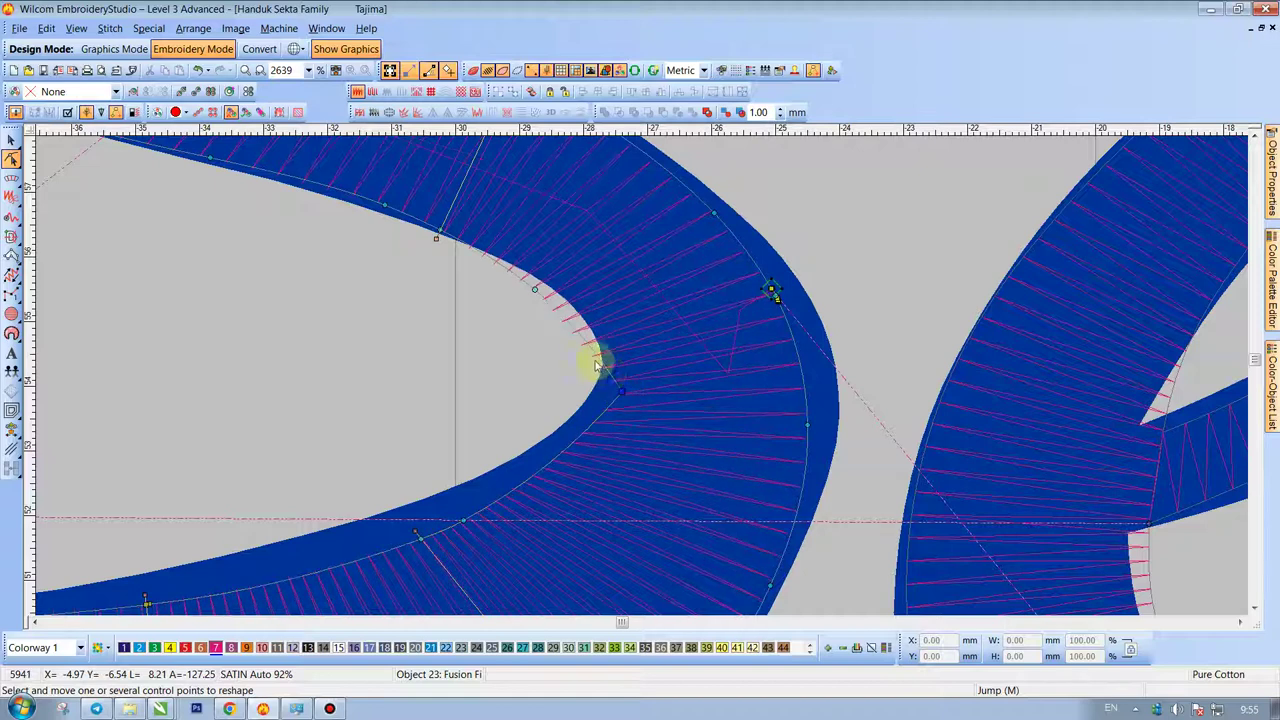
right_click(588, 343)
right_click(592, 424)
left_click(622, 391)
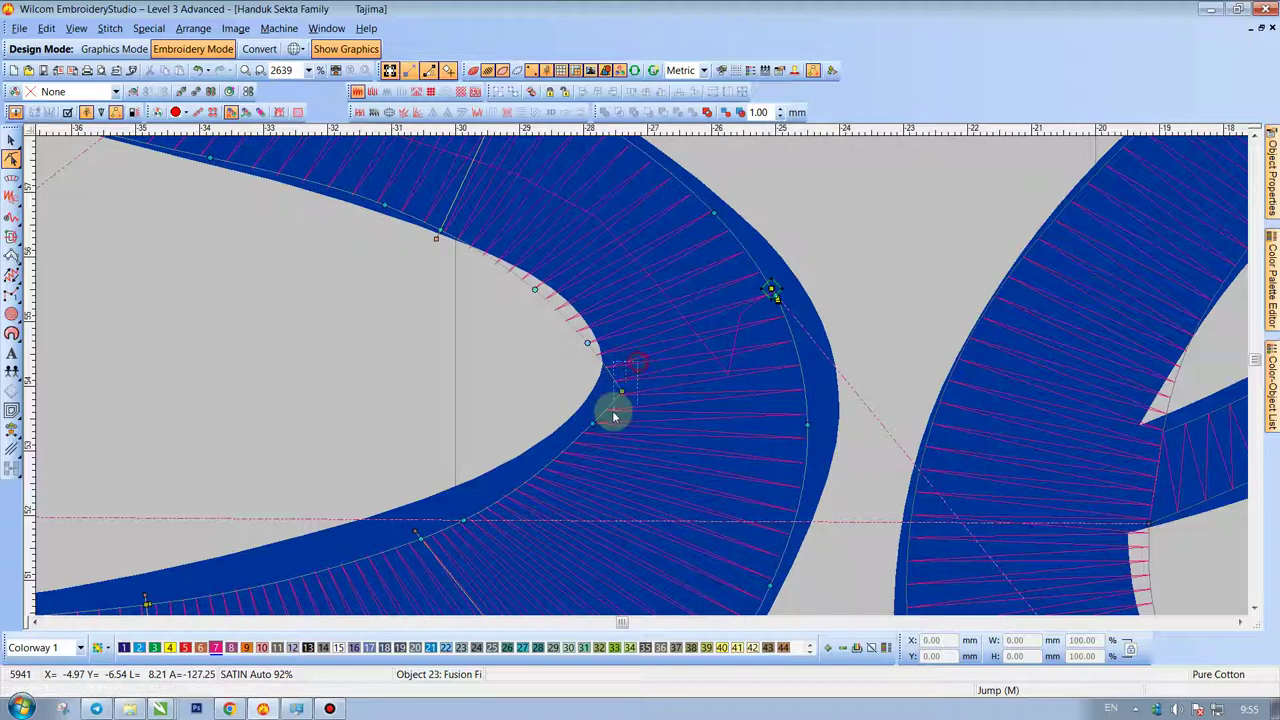